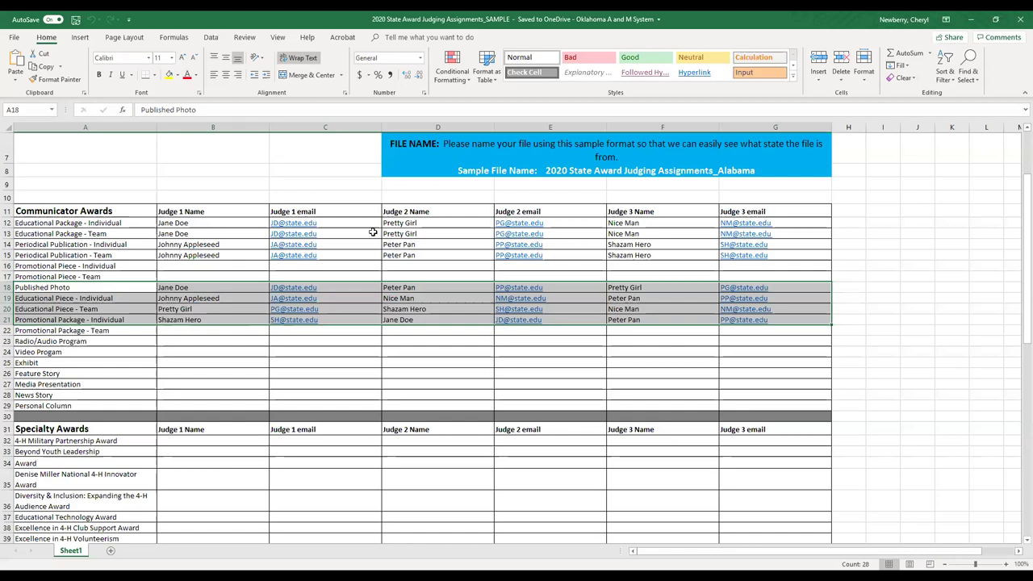
Step: Review the judge assignments for the individual and team Educational Package and Periodical Publication awards in rows 12 to 15
click(662, 224)
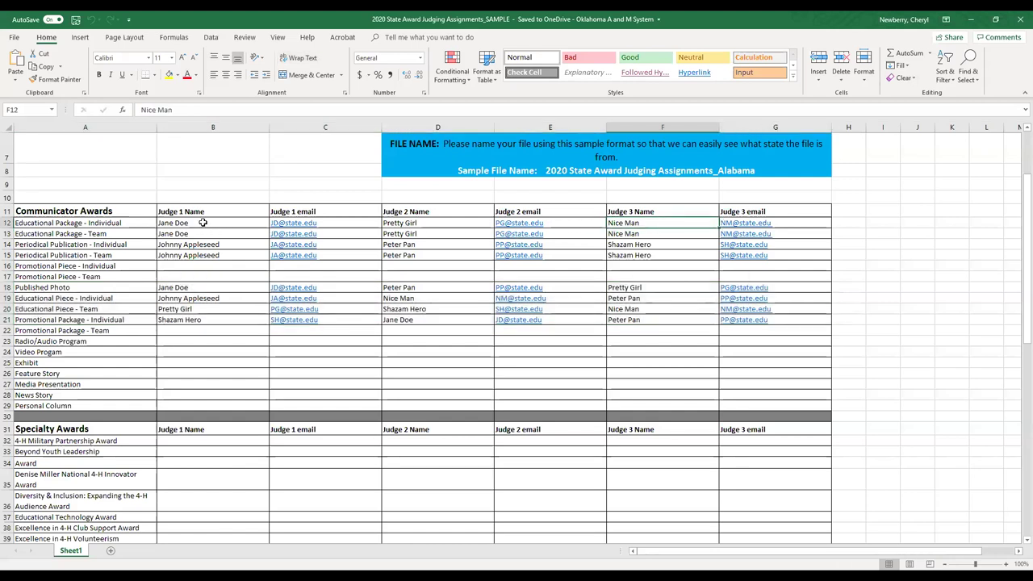
click(145, 235)
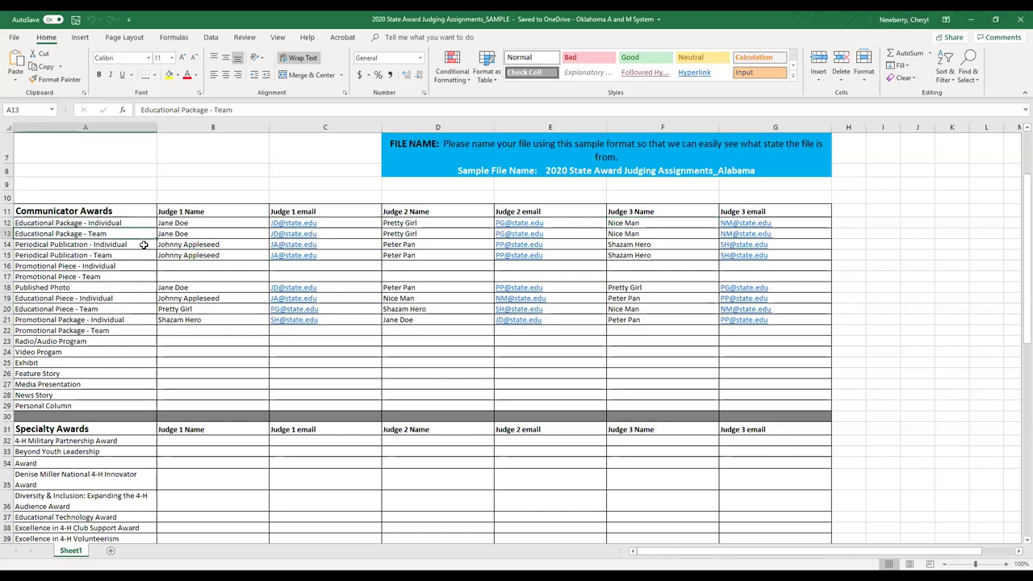
click(144, 246)
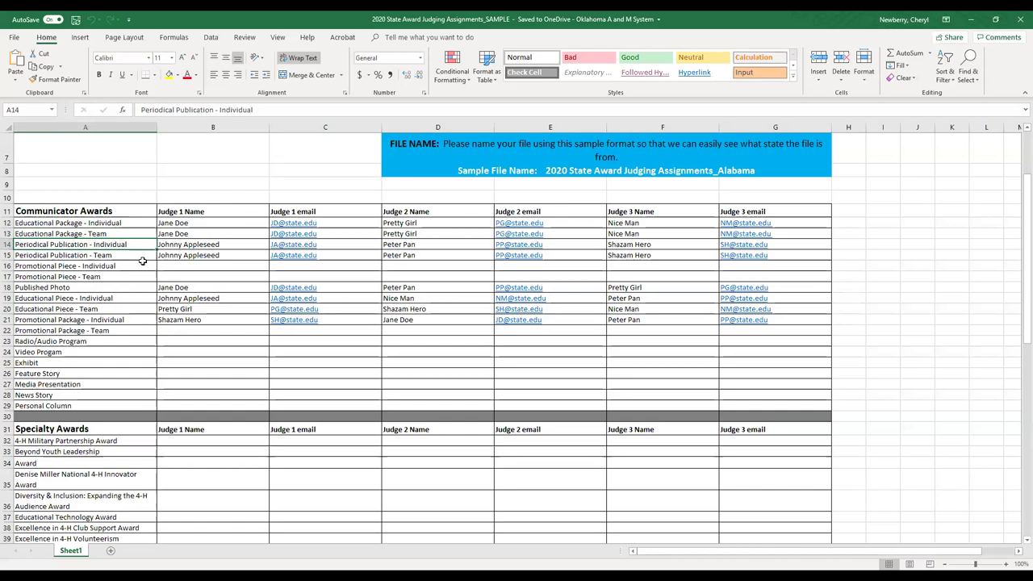
click(144, 256)
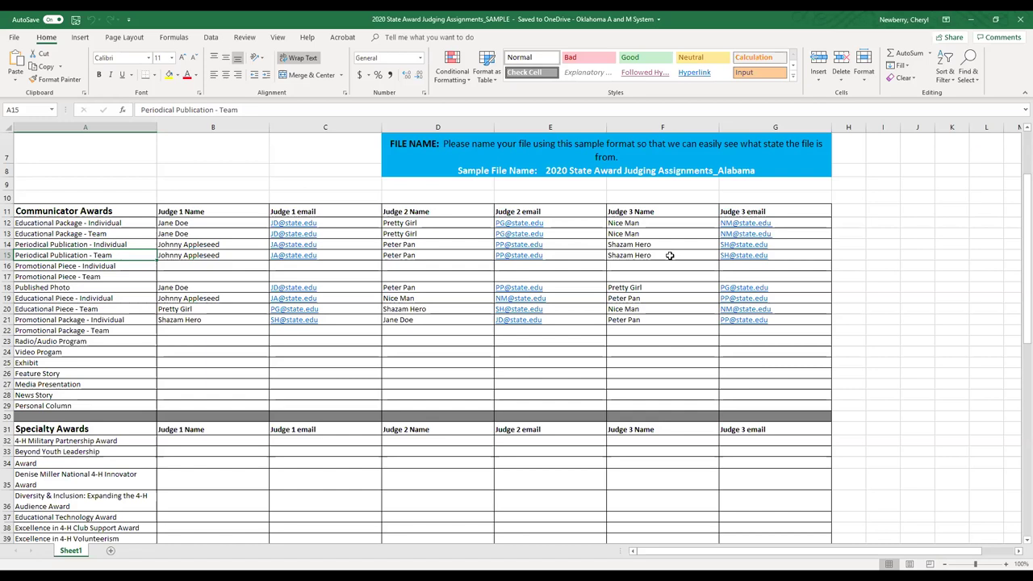
Step: Review the three judges assigned to Published Photo, both Educational Piece classes and Promotional Package - Individual in rows 18 to 21
click(192, 289)
click(461, 288)
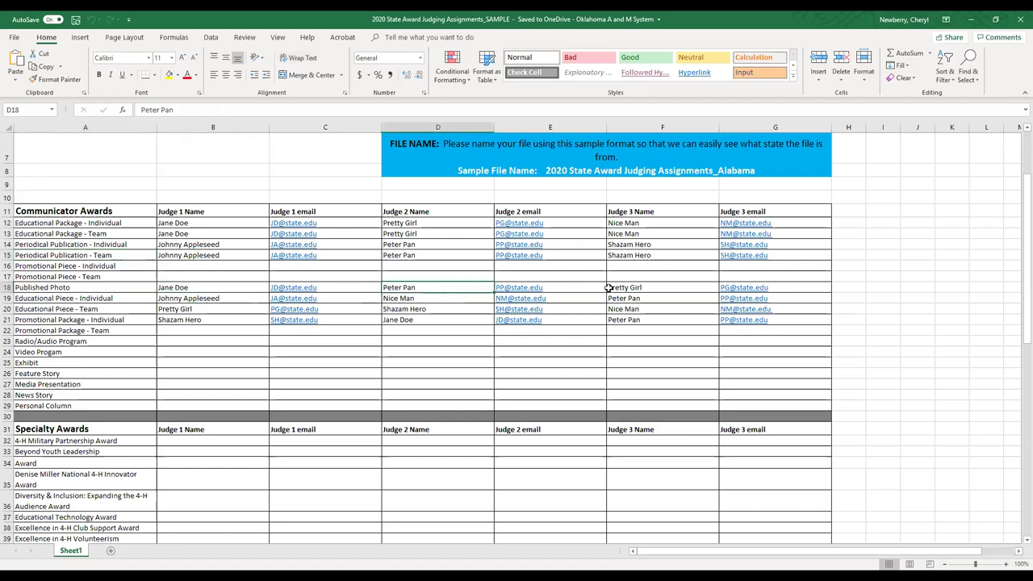
click(663, 291)
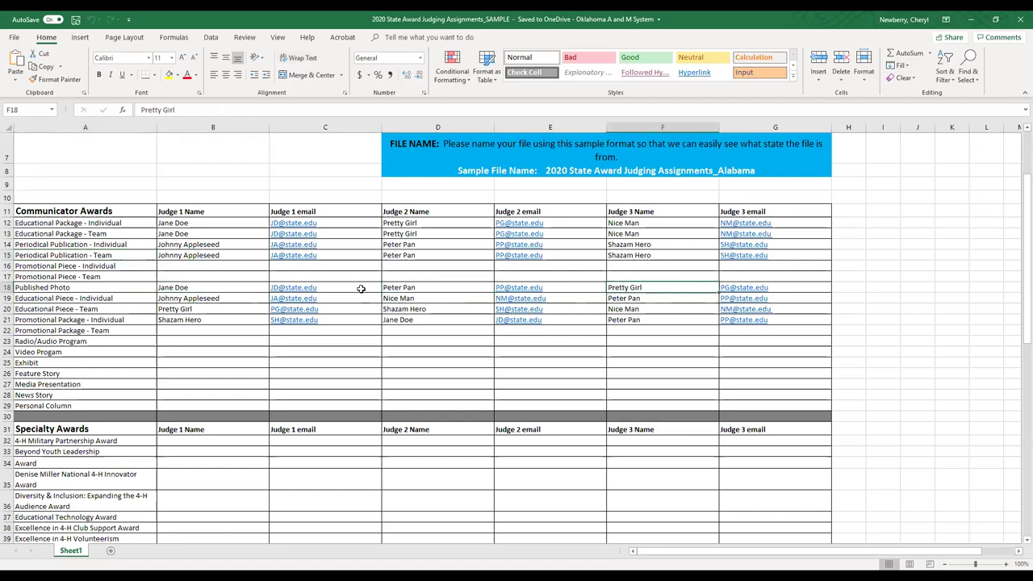
click(91, 297)
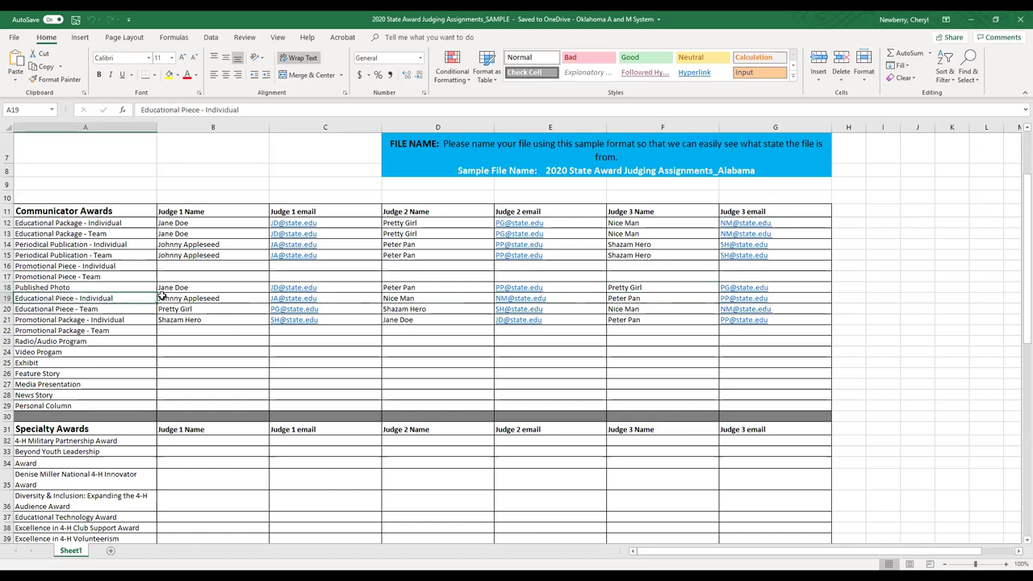
click(138, 309)
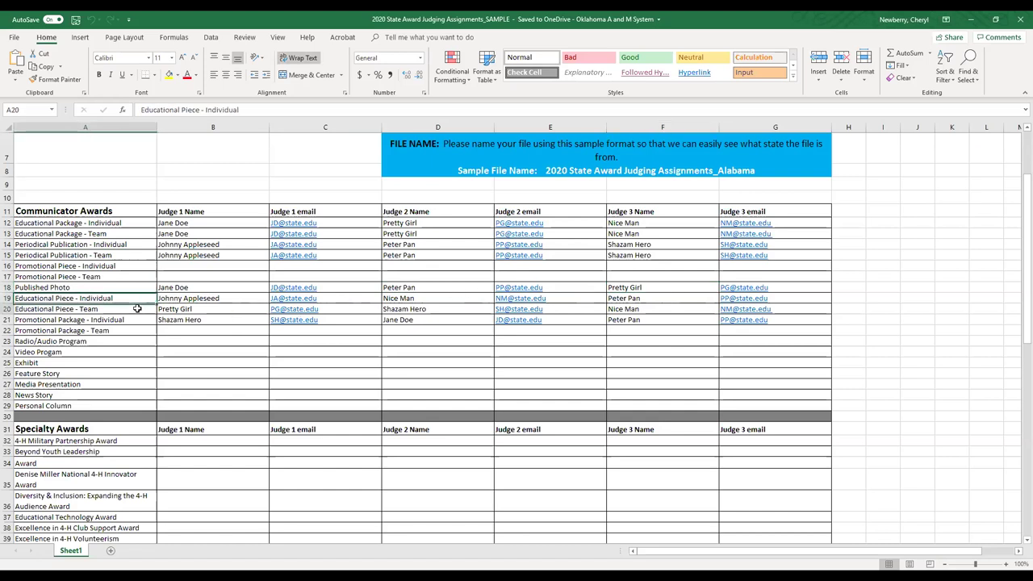
click(126, 322)
click(693, 321)
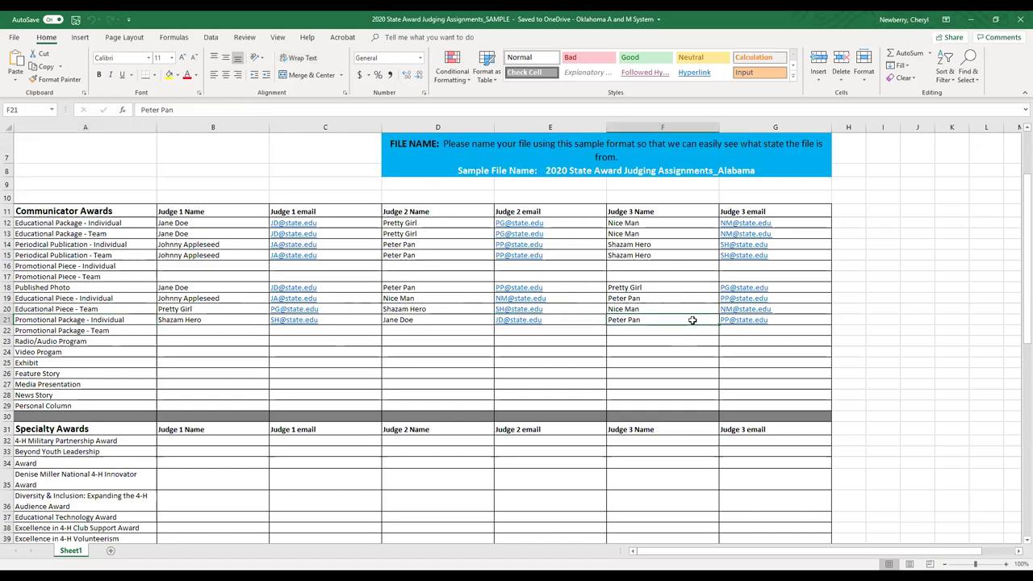
click(659, 286)
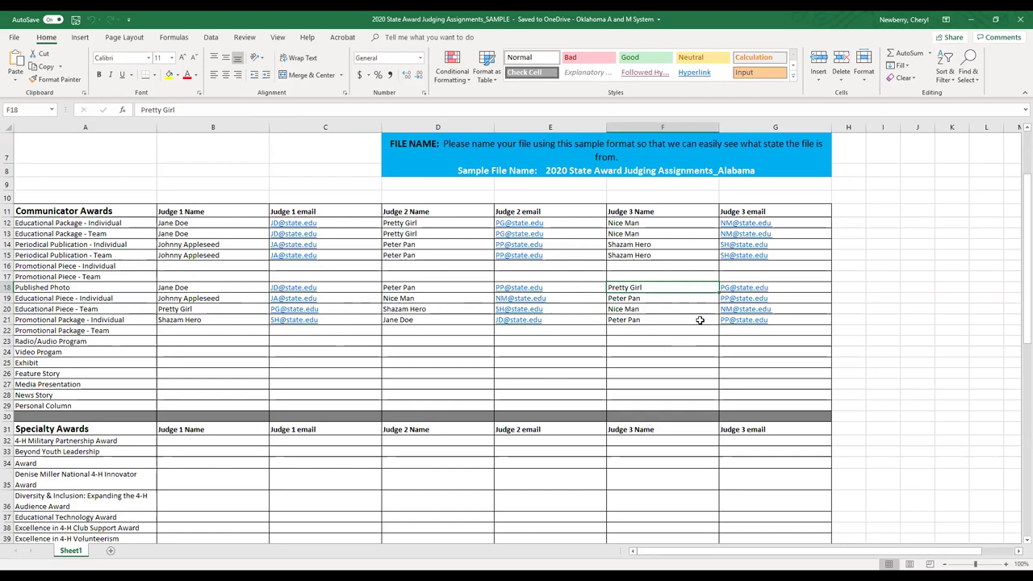
Step: Check the Judge 1 name and email entries and compare Judge 2 names across the filled Communicator Awards rows
click(295, 225)
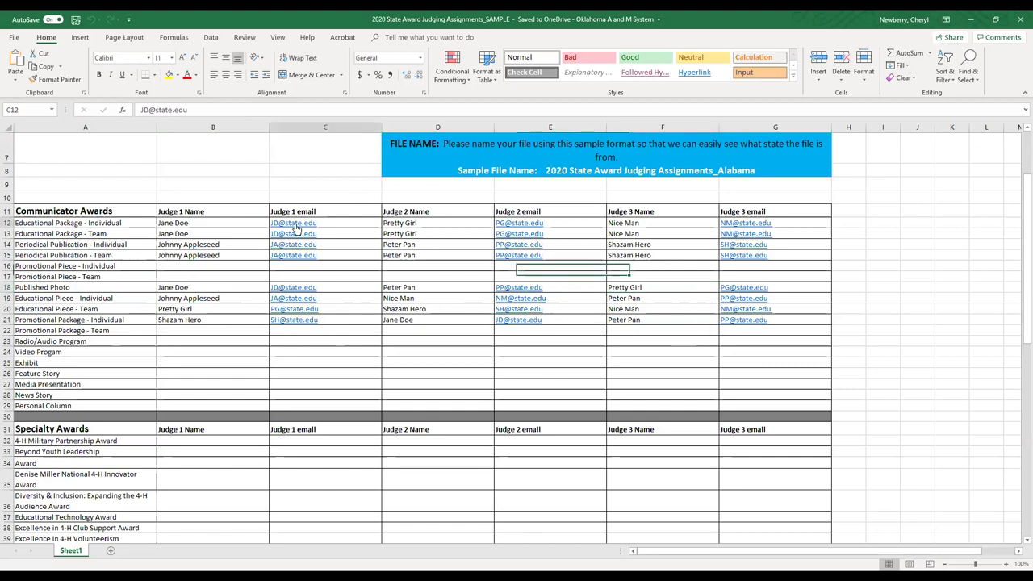
click(210, 224)
click(205, 232)
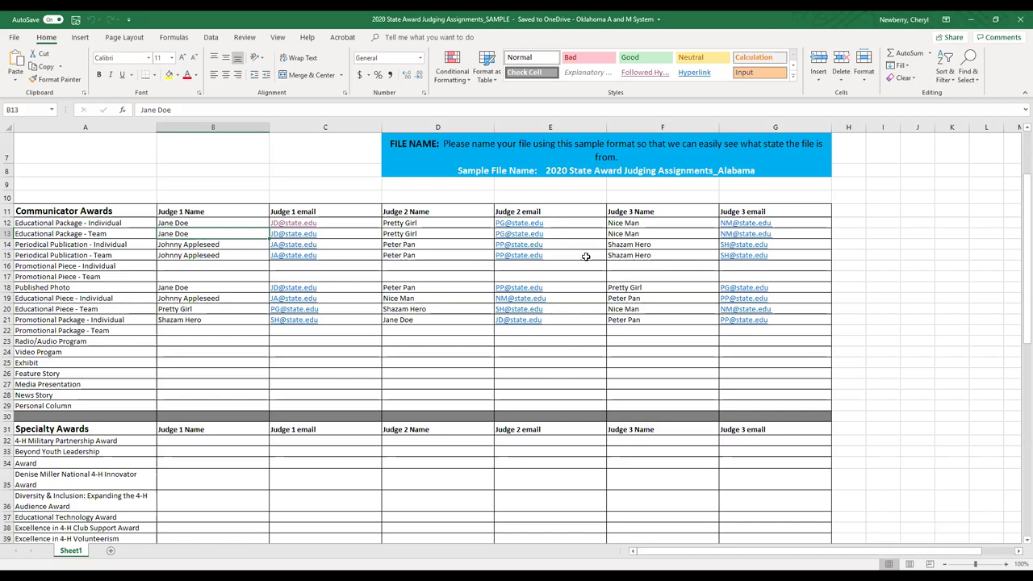
click(188, 209)
key(ctrl+b)
click(197, 255)
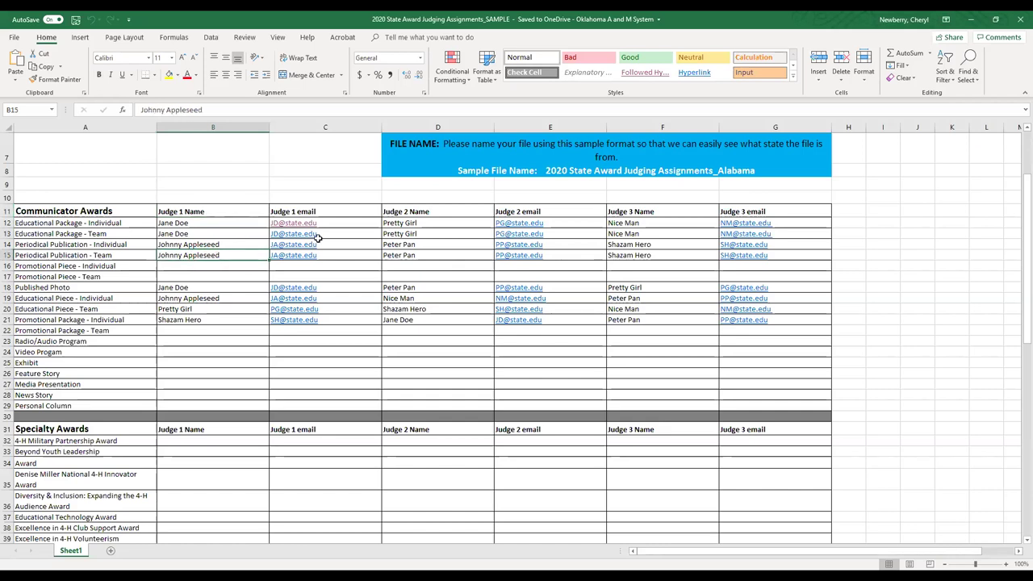
click(459, 259)
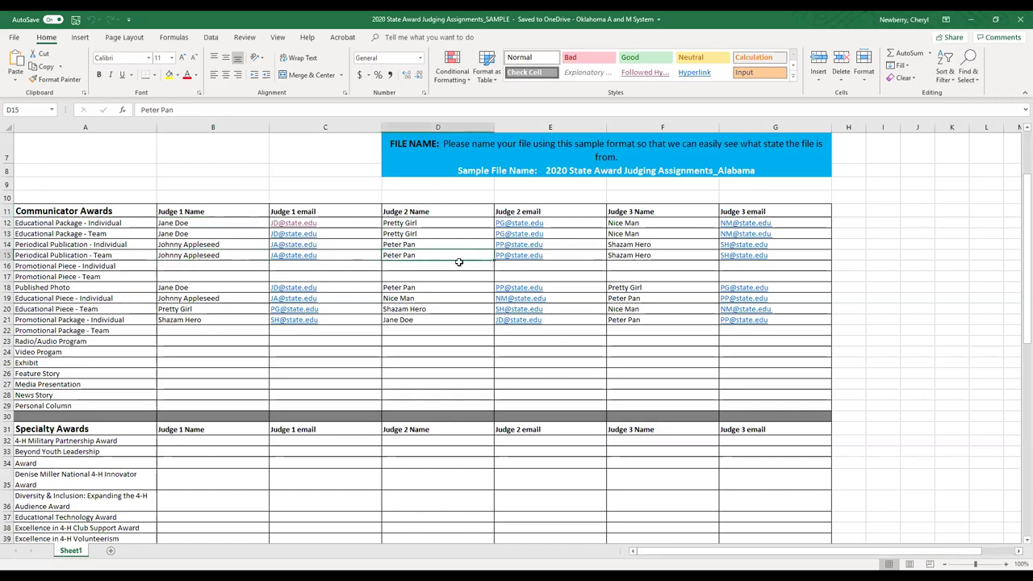
click(457, 287)
click(454, 318)
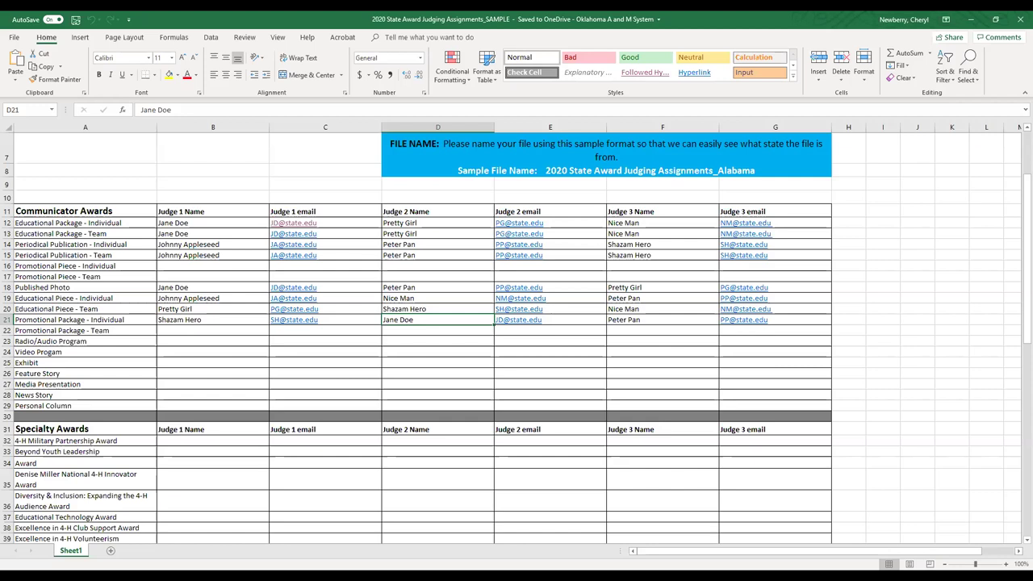
Step: Close the judging assignments workbook and open the awards Application page of the NAE4-HA website in the browser
click(1019, 22)
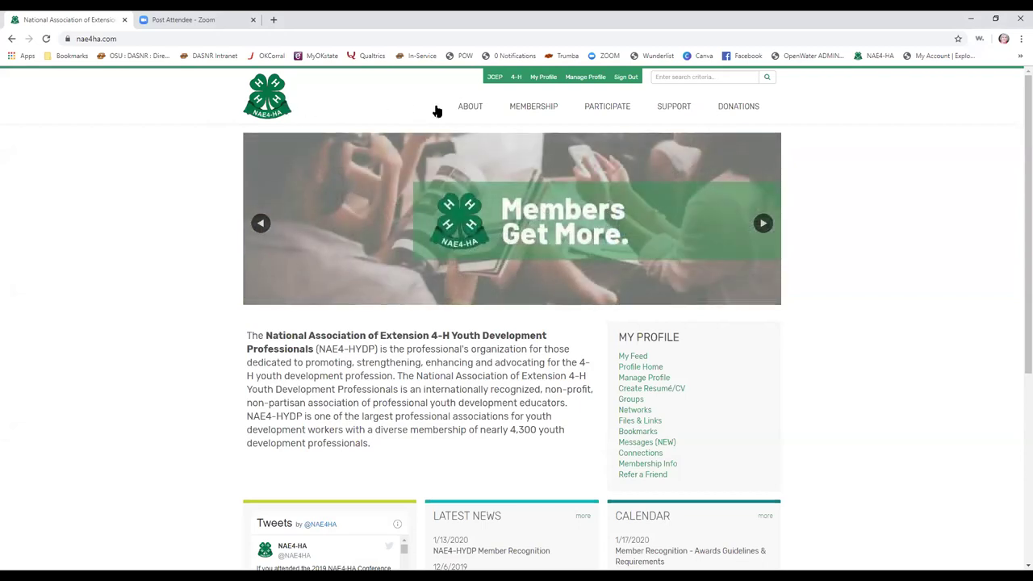
mouse_move(621, 106)
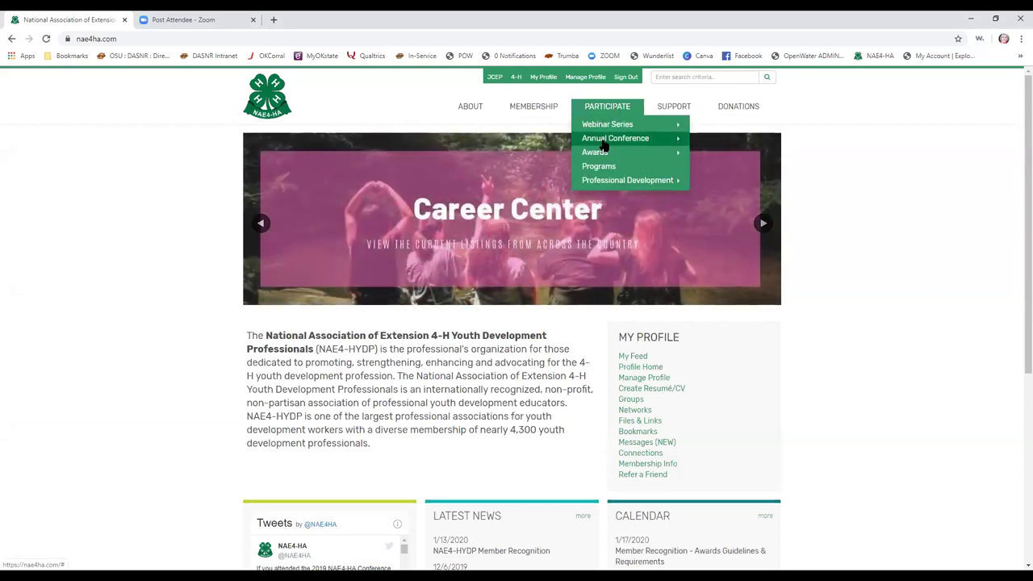
mouse_move(598, 153)
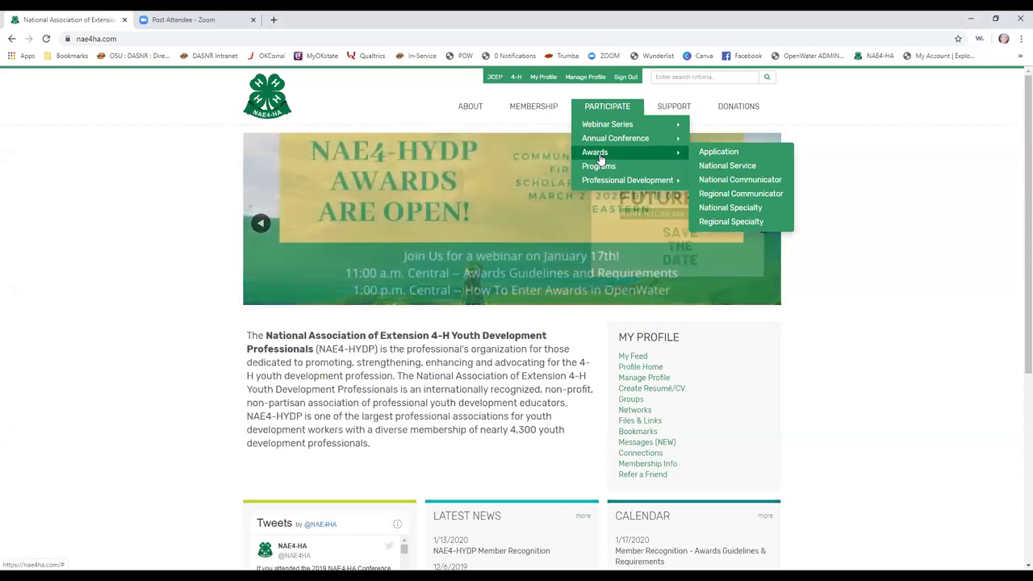
click(731, 156)
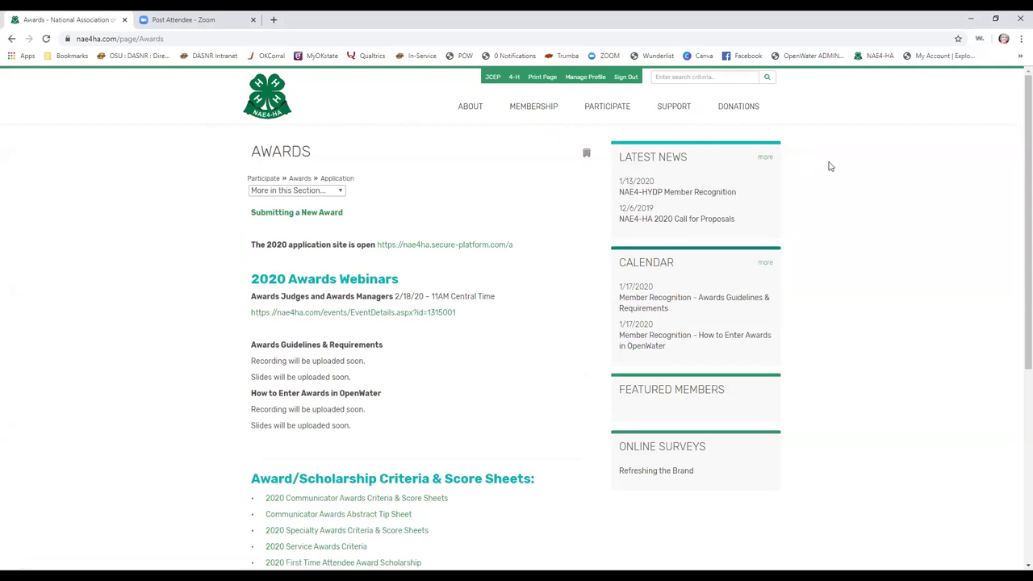
Step: Open the 2019 national Service winners, look through the list to the Achievement in Service Award section, and close it
scroll(434, 223, down, 3)
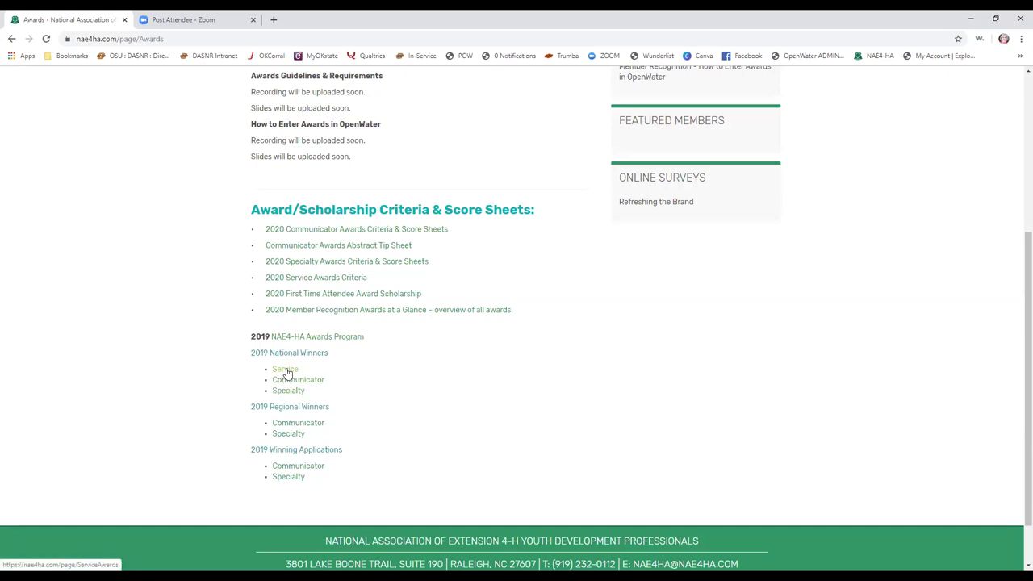
click(287, 370)
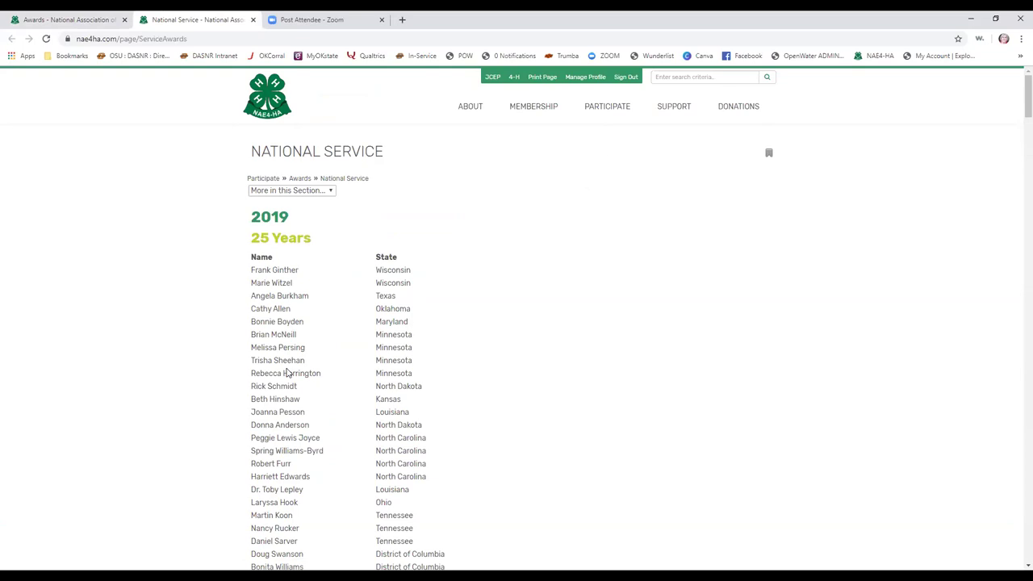
scroll(286, 373, down, 15)
scroll(284, 371, down, 10)
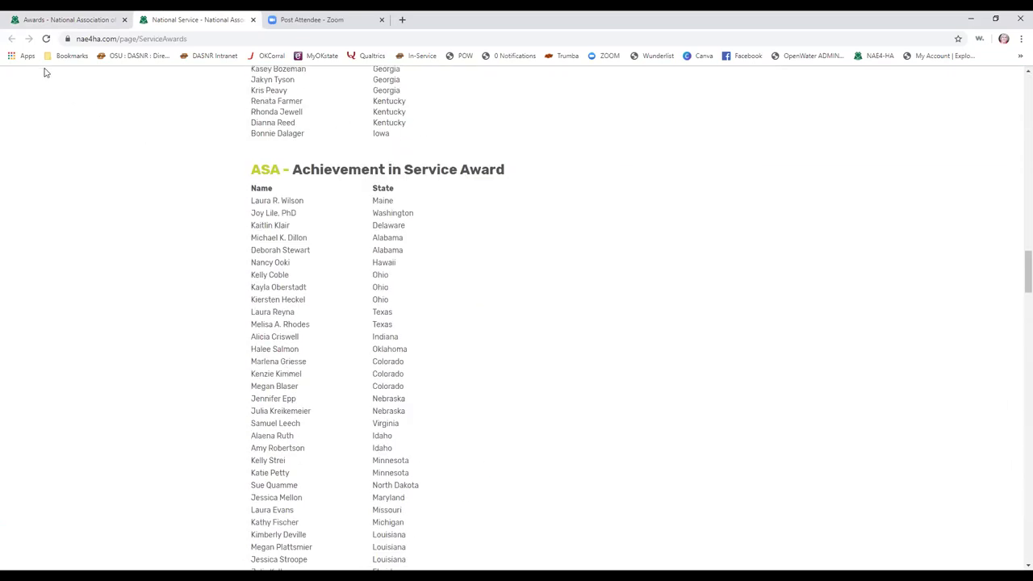
click(253, 20)
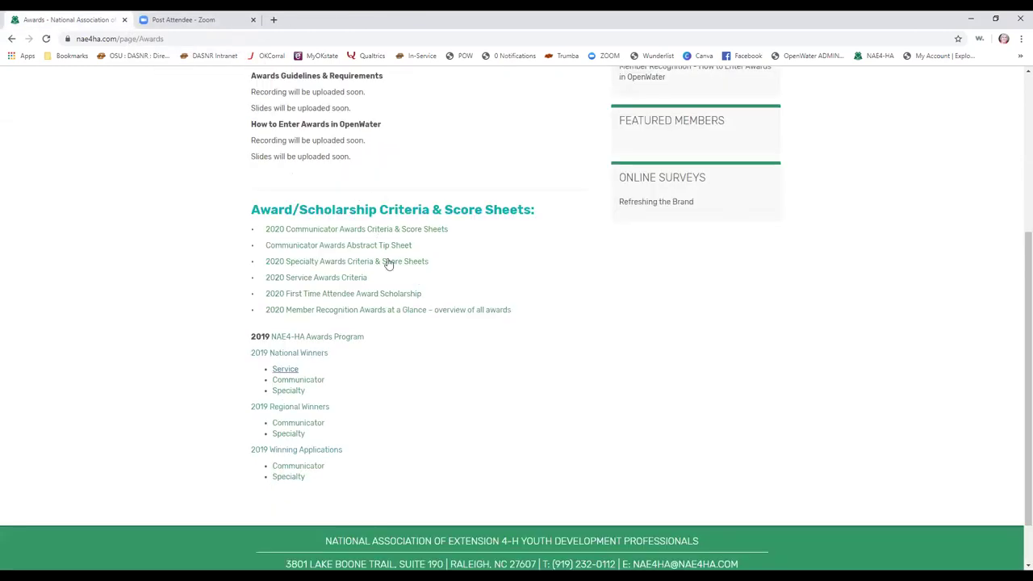
Step: Open the 2019 winning Communicator applications, look through the first few entries, and close the document
click(298, 466)
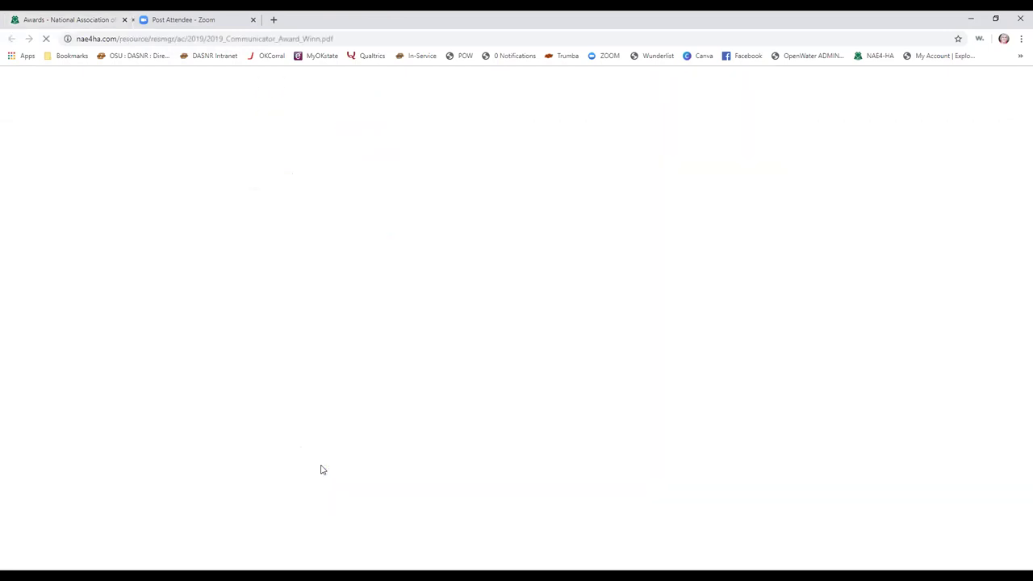
scroll(513, 267, down, 5)
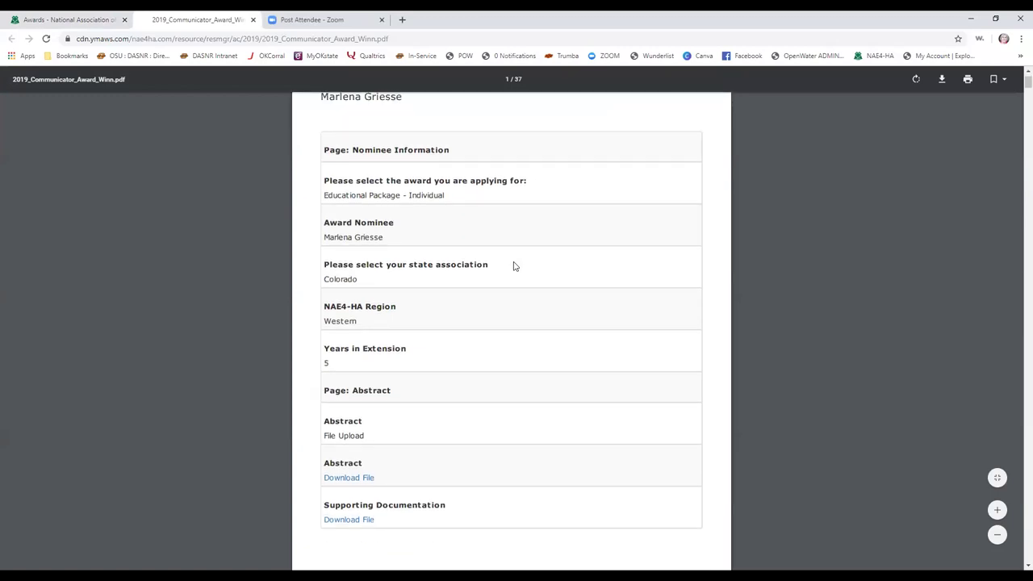
scroll(513, 267, down, 8)
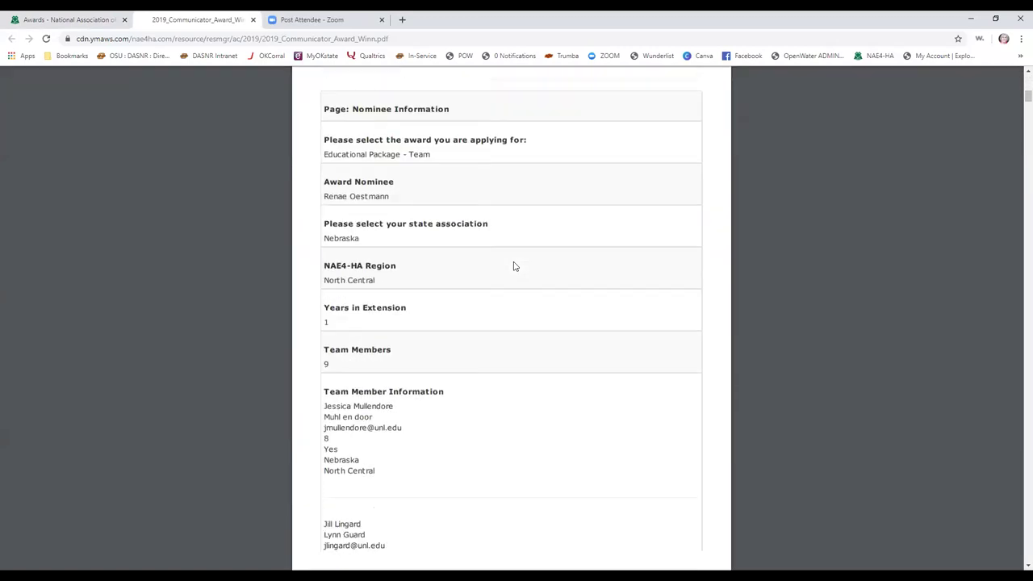
scroll(513, 267, down, 10)
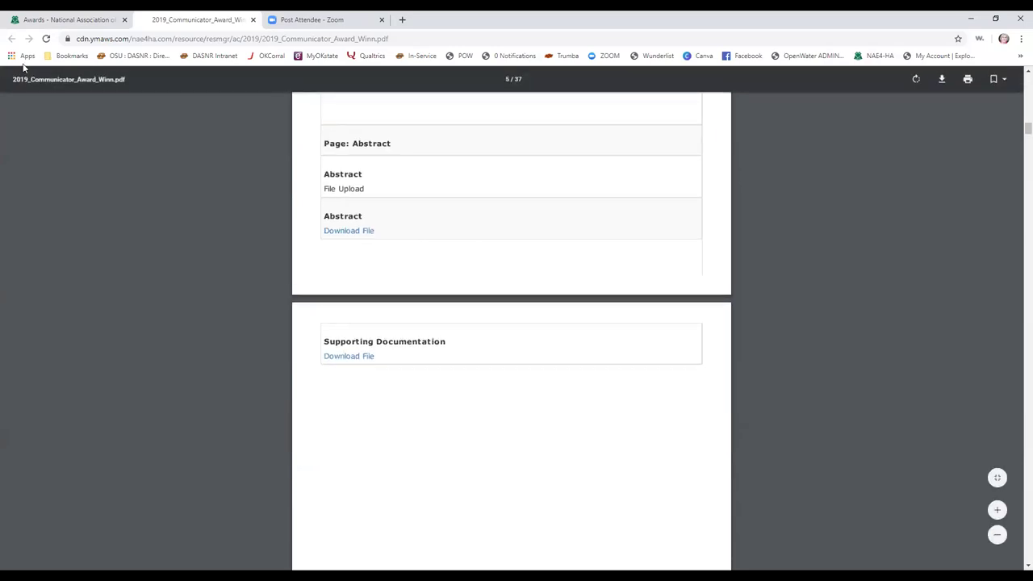
click(253, 19)
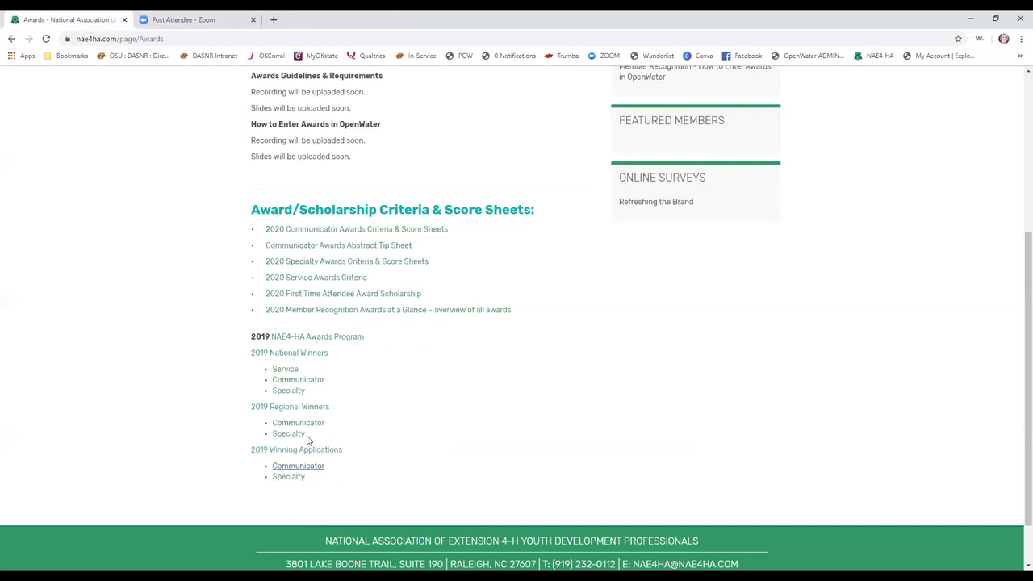
Step: Examine the 2020 Awards Webinars, the award criteria and score sheet links, and the 2019 winners sections on the Awards page
scroll(508, 353, up, 3)
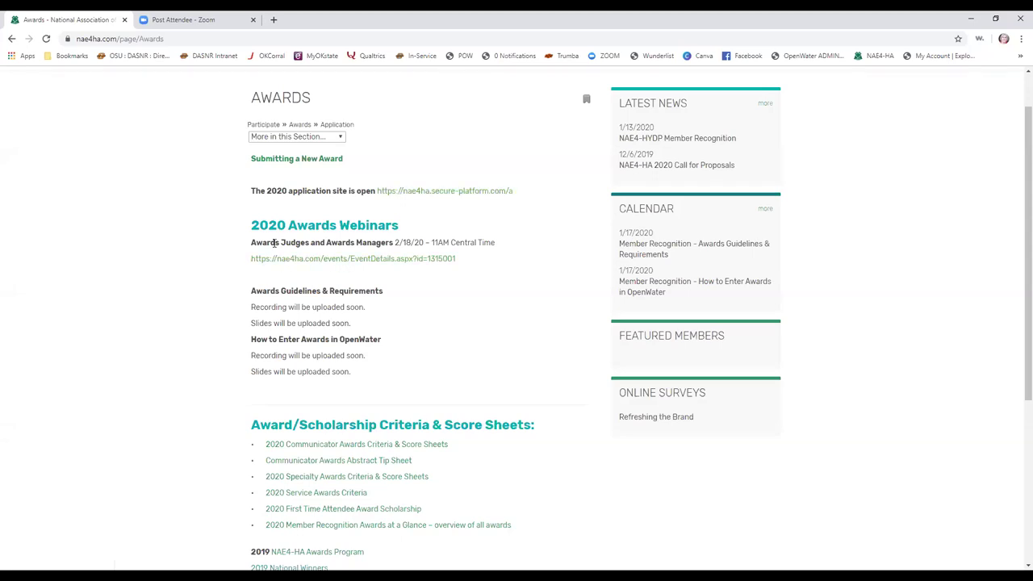
scroll(274, 243, down, 1)
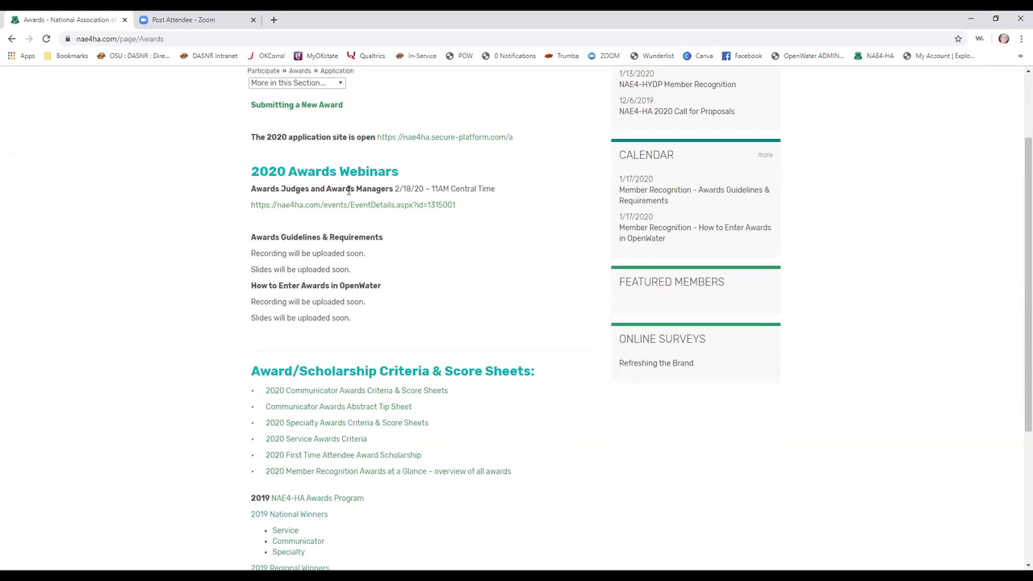
scroll(429, 260, down, 1)
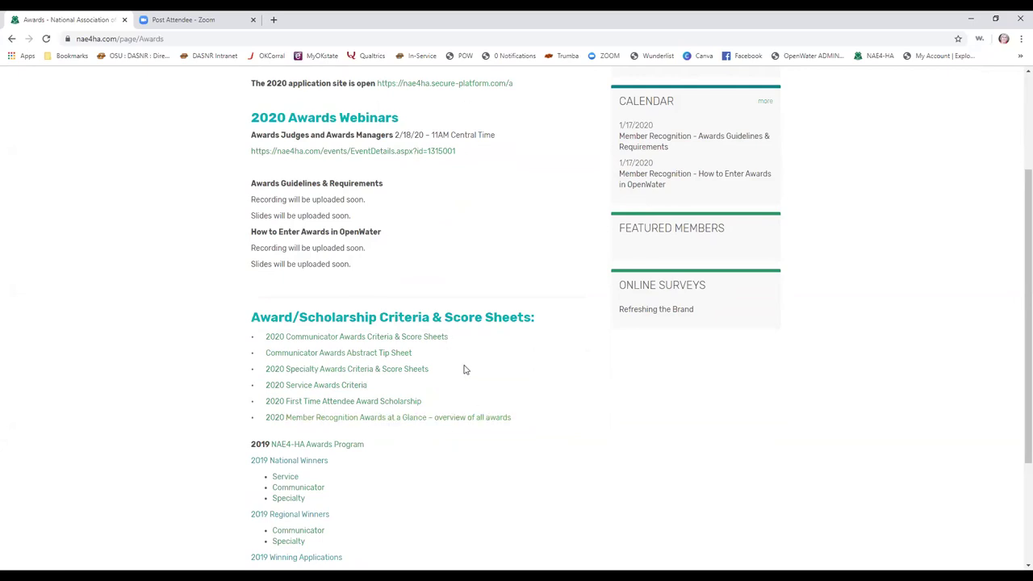
scroll(468, 371, down, 3)
scroll(484, 364, up, 2)
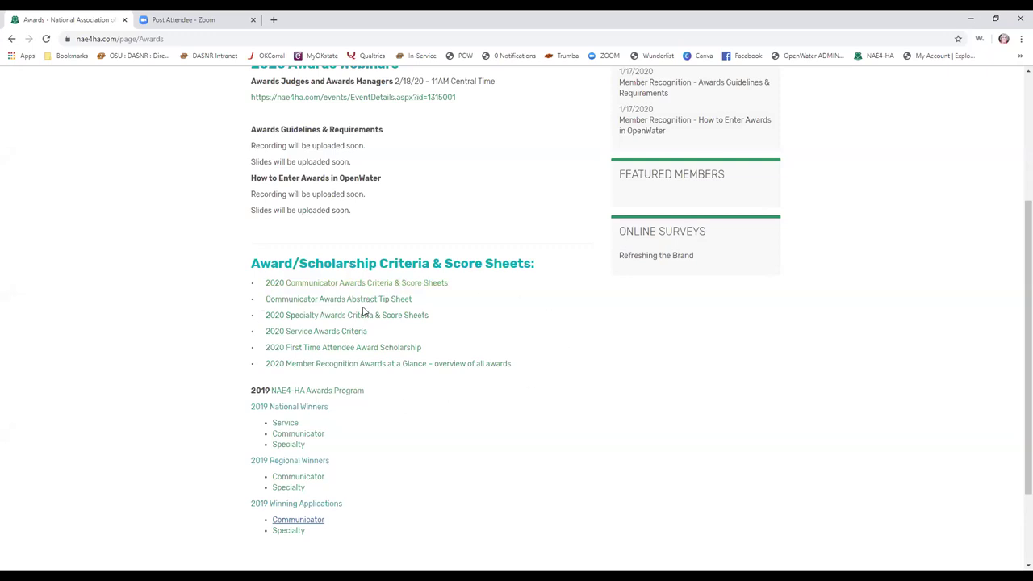
scroll(363, 310, down, 1)
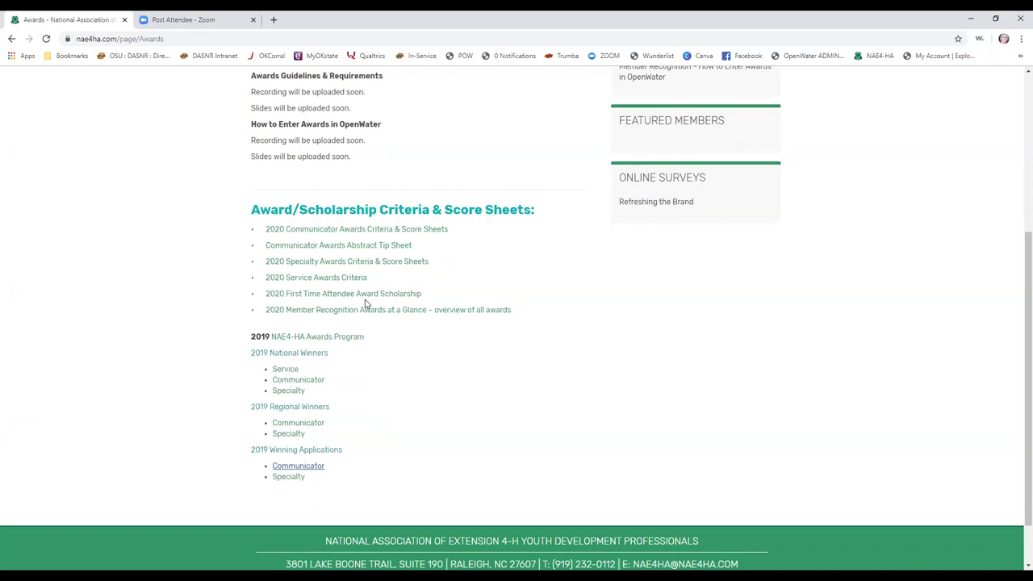
Step: Open the 2020 Communicator Awards Criteria & Score Sheets, look through to the Educational Package score sheet, and return to the Awards page
click(377, 230)
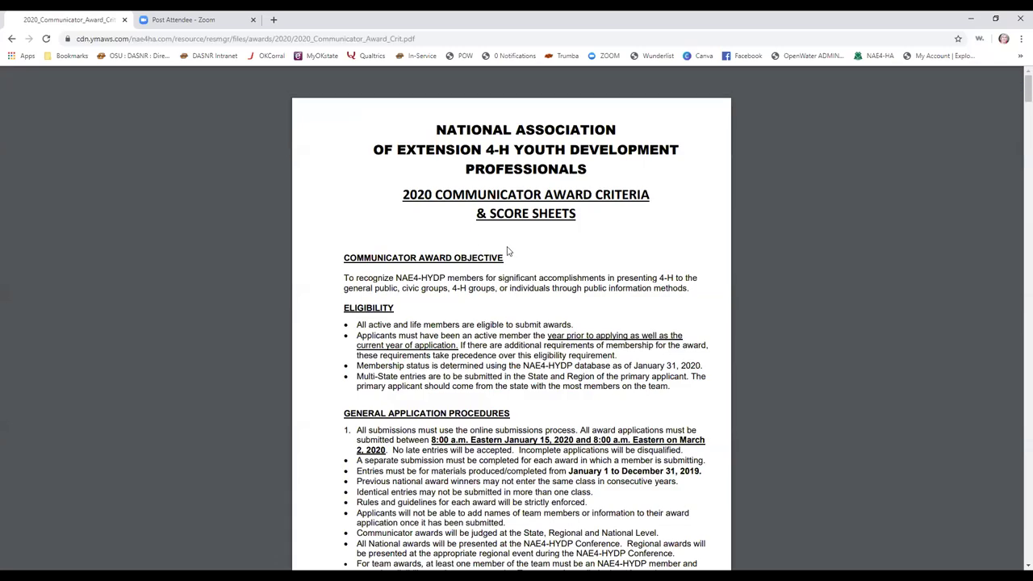
scroll(517, 357, down, 2)
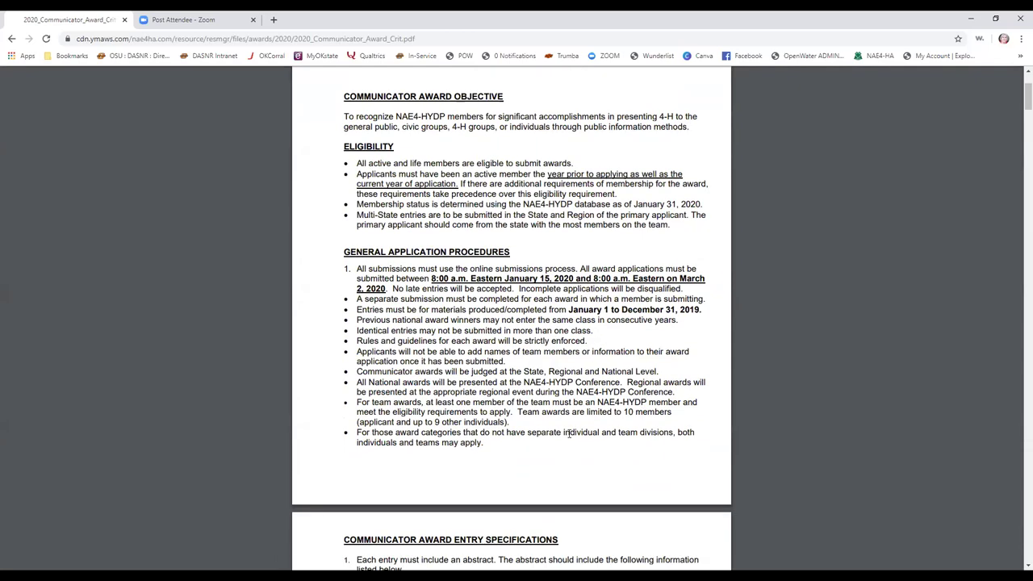
scroll(582, 428, down, 8)
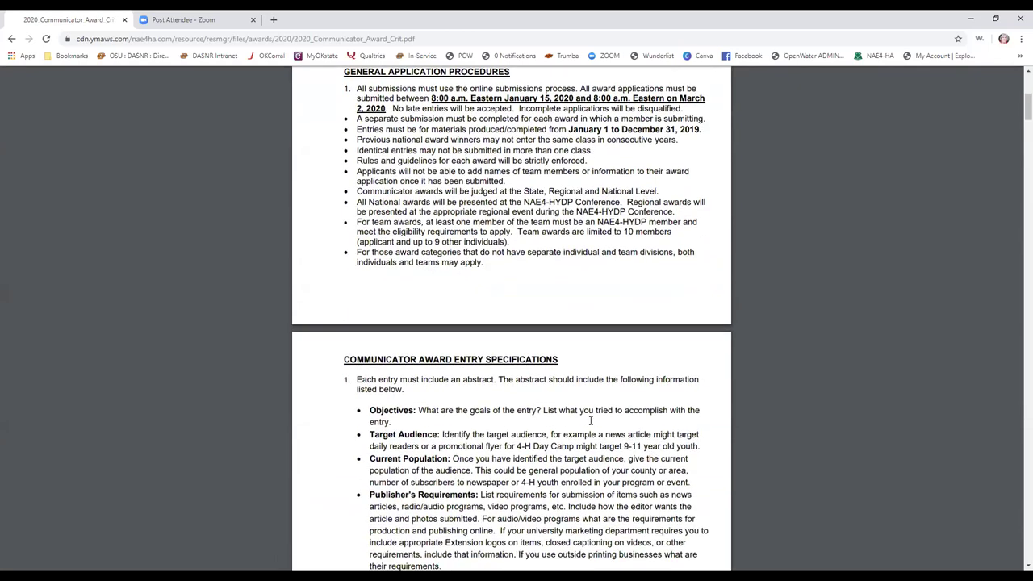
scroll(591, 420, down, 6)
scroll(577, 404, up, 3)
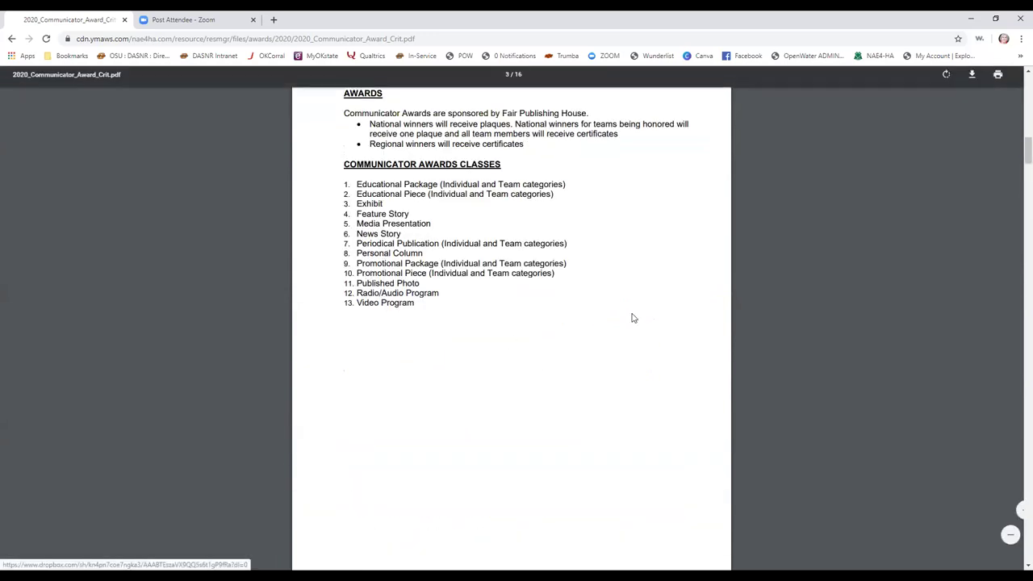
scroll(632, 316, down, 5)
scroll(633, 319, down, 3)
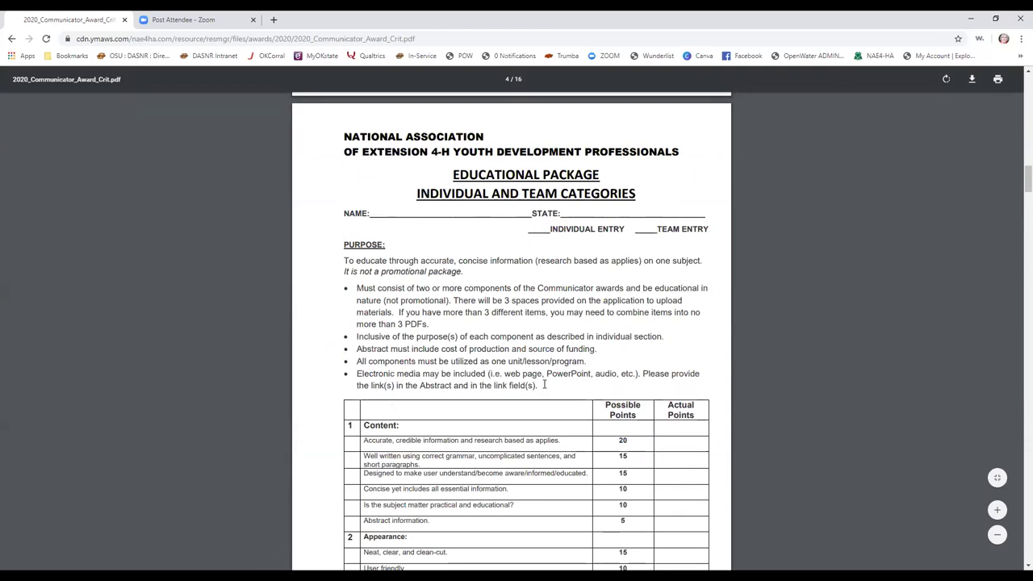
scroll(546, 384, down, 2)
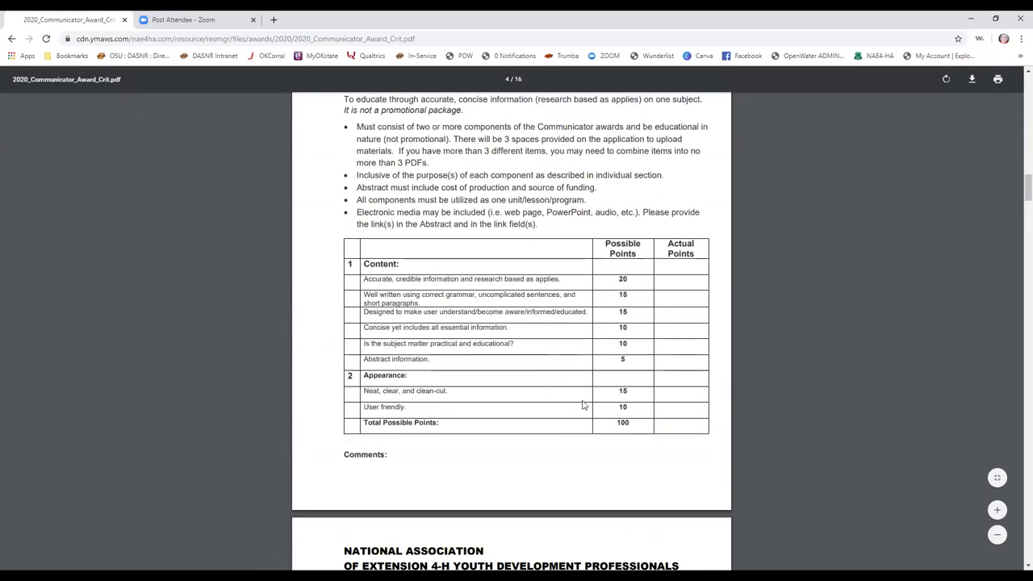
scroll(575, 400, down, 3)
scroll(560, 368, down, 1)
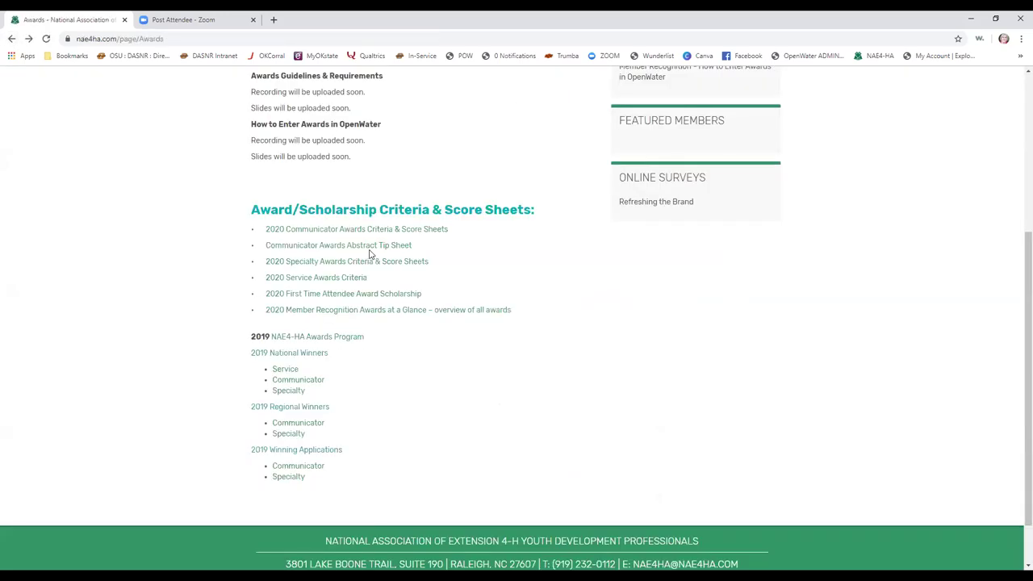
Step: Open the Communicator Awards Abstract Tip Sheet, read its abstract guidance, and return to the Awards page
click(369, 248)
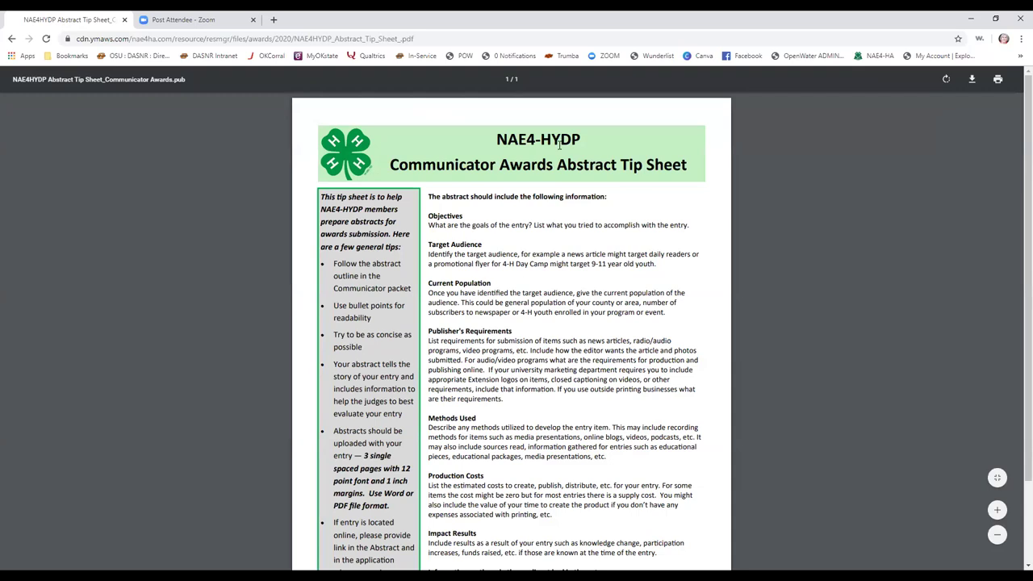
scroll(552, 187, down, 1)
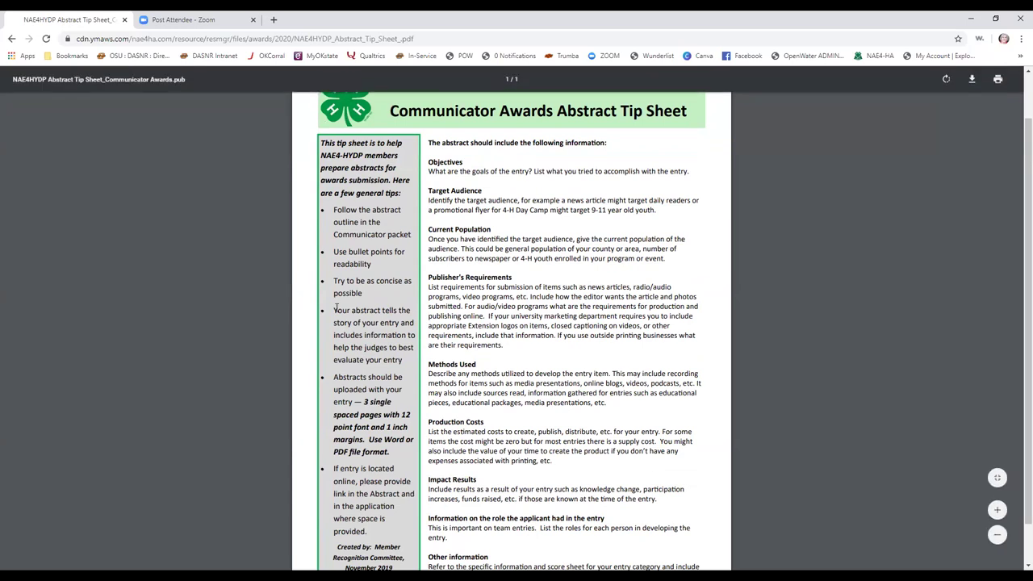
click(12, 39)
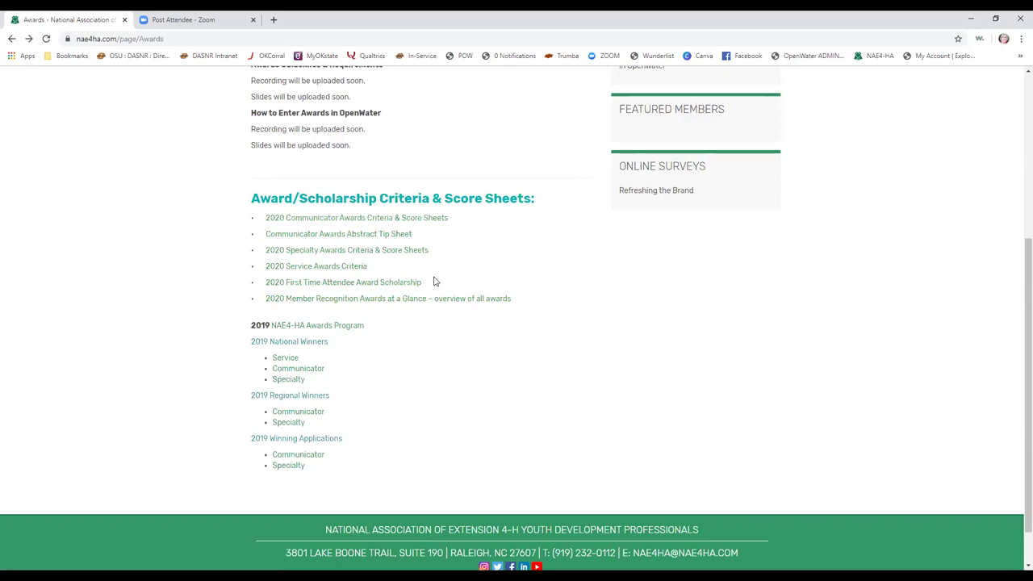
Step: Open the 2020 application site from the Awards page and log out of the account
scroll(433, 281, down, 1)
scroll(434, 280, up, 5)
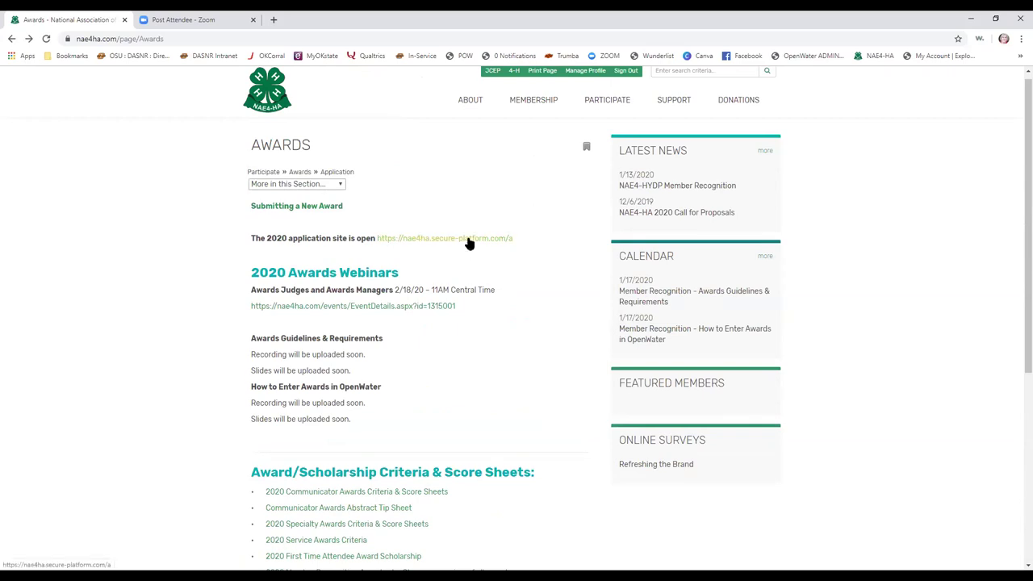
click(468, 240)
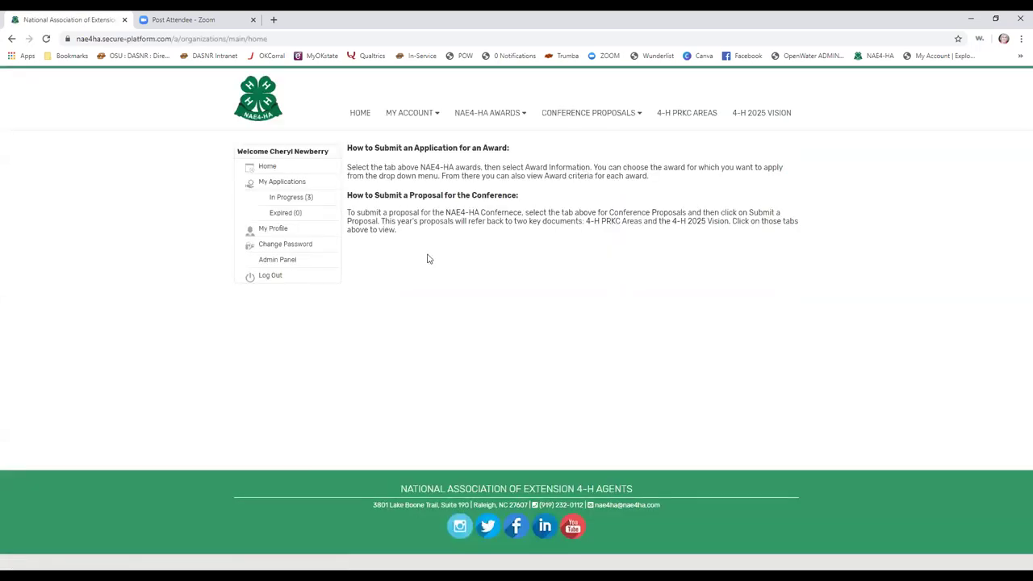
click(270, 275)
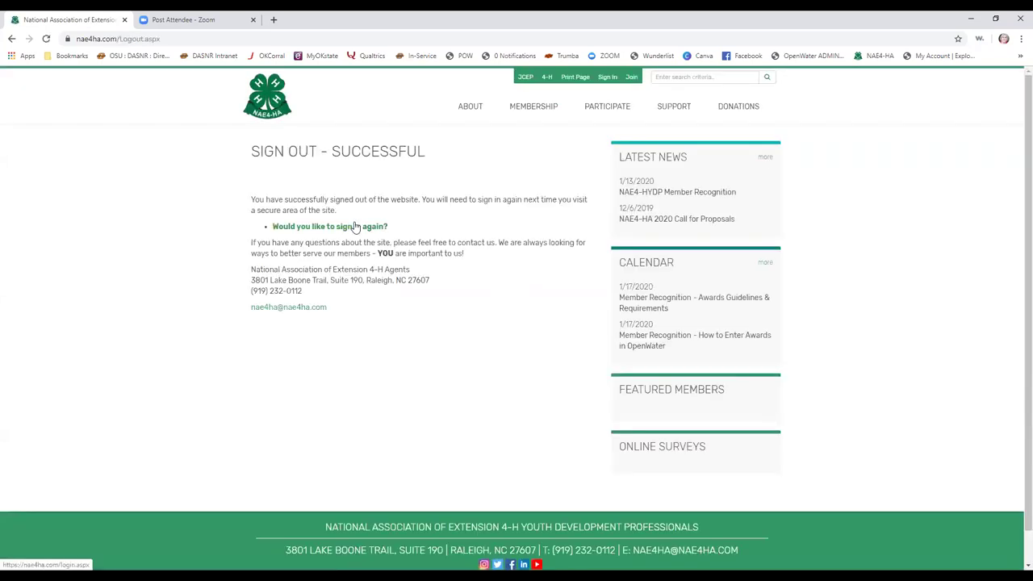
Step: Sign back in to the NAE4-HA website with the saved member e-mail and password
click(330, 228)
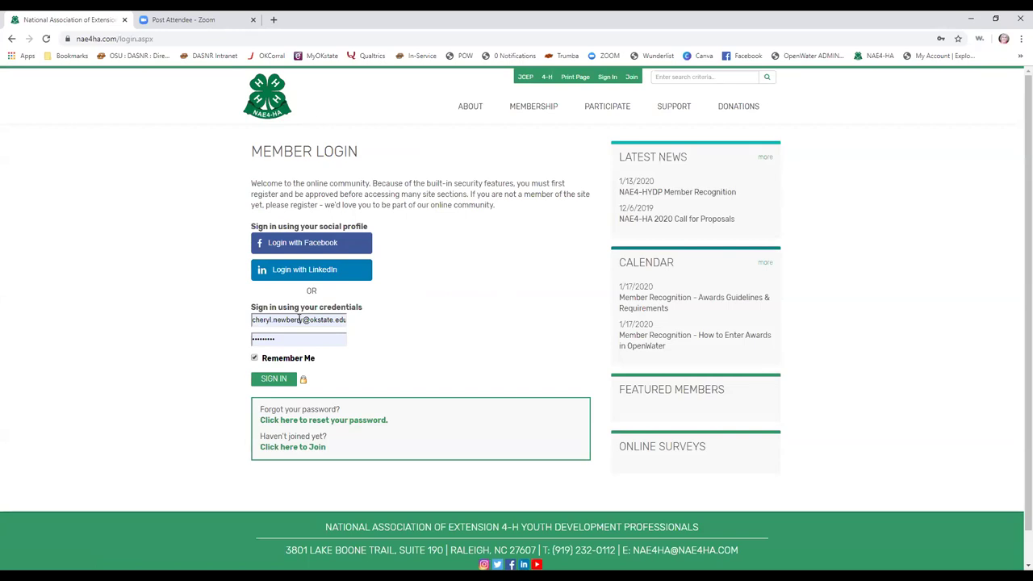
click(268, 338)
click(282, 380)
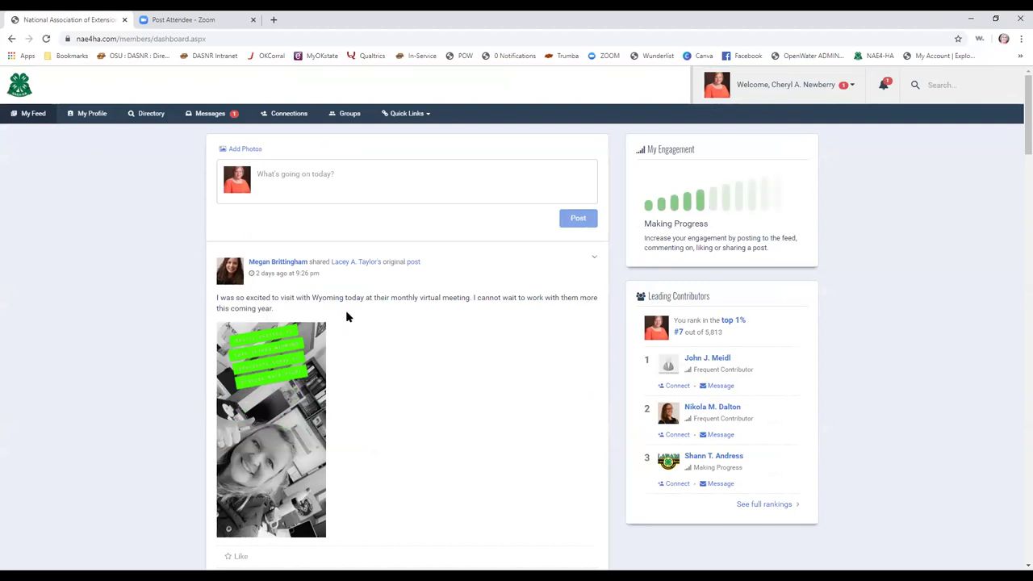
Step: Return to the NAE4-HA home page from the member feed and open the awards Application page
click(20, 87)
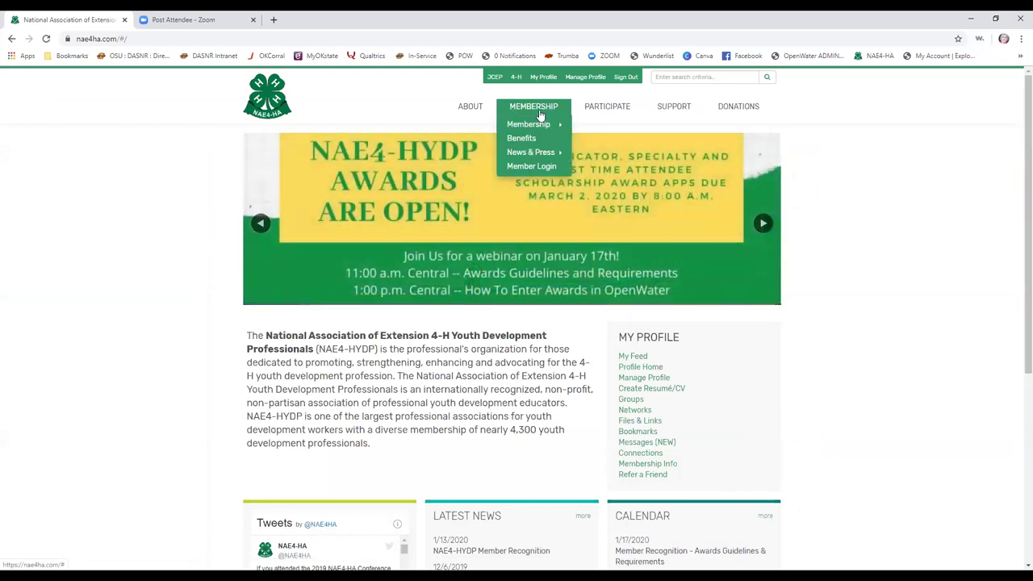
click(607, 107)
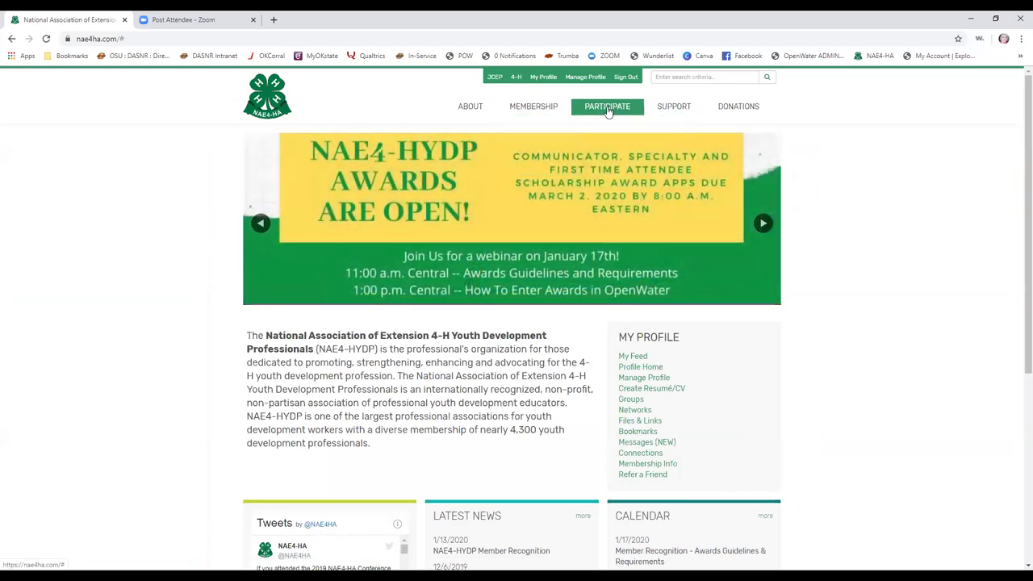
mouse_move(602, 153)
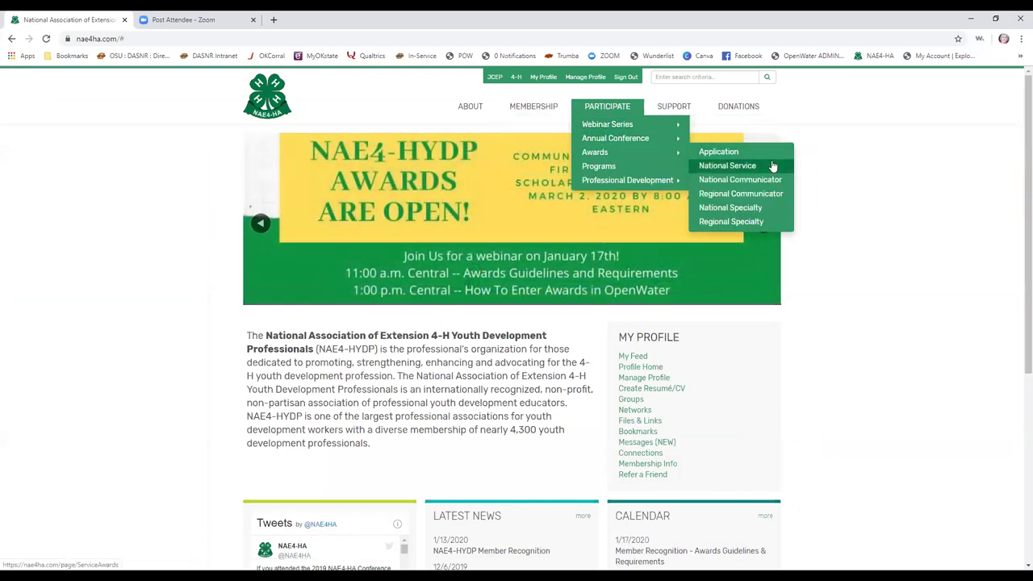
click(711, 153)
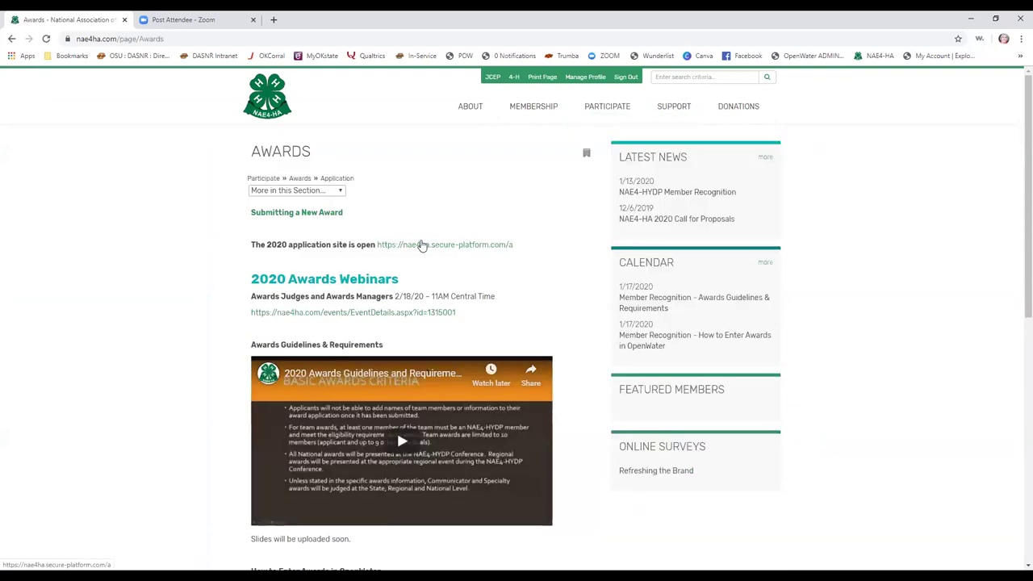
Step: Open the 2020 application site and display its NAE4-HA Awards Welcome page
click(313, 270)
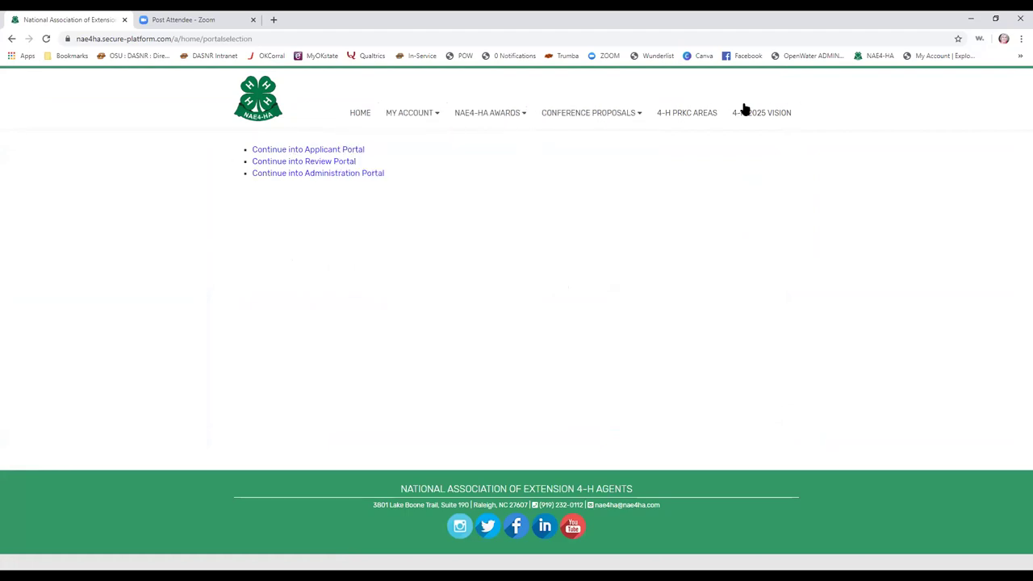
mouse_move(523, 118)
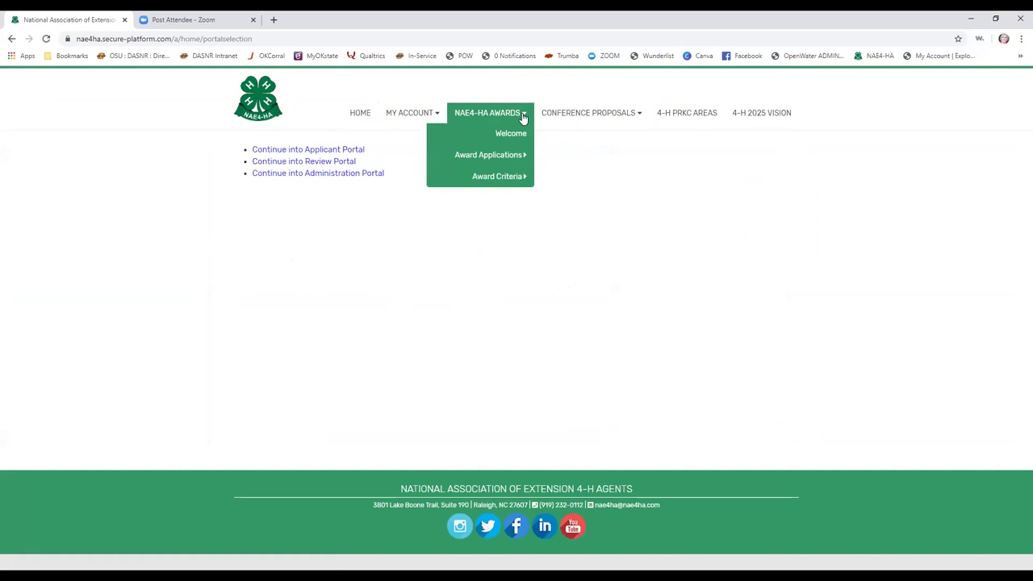
click(513, 134)
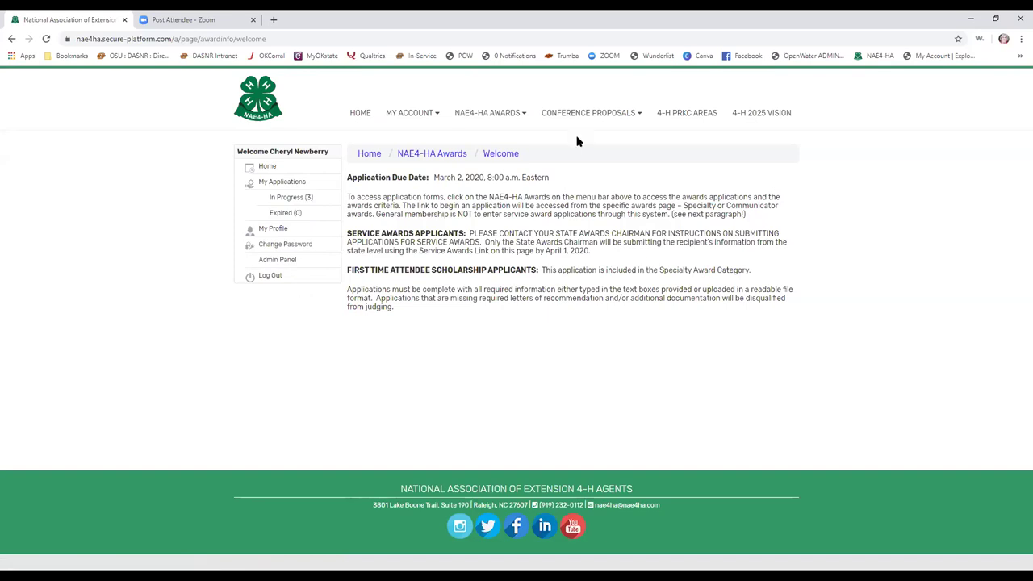
Step: Open the Communicator Awards application page, look through its criteria down to the awards classes, and return to the apply link
click(508, 114)
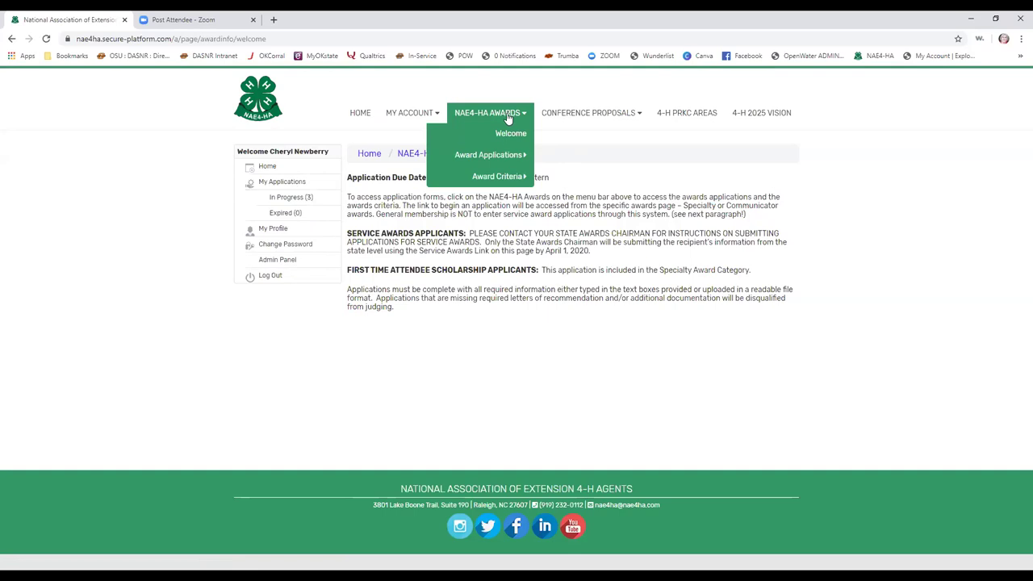
mouse_move(506, 155)
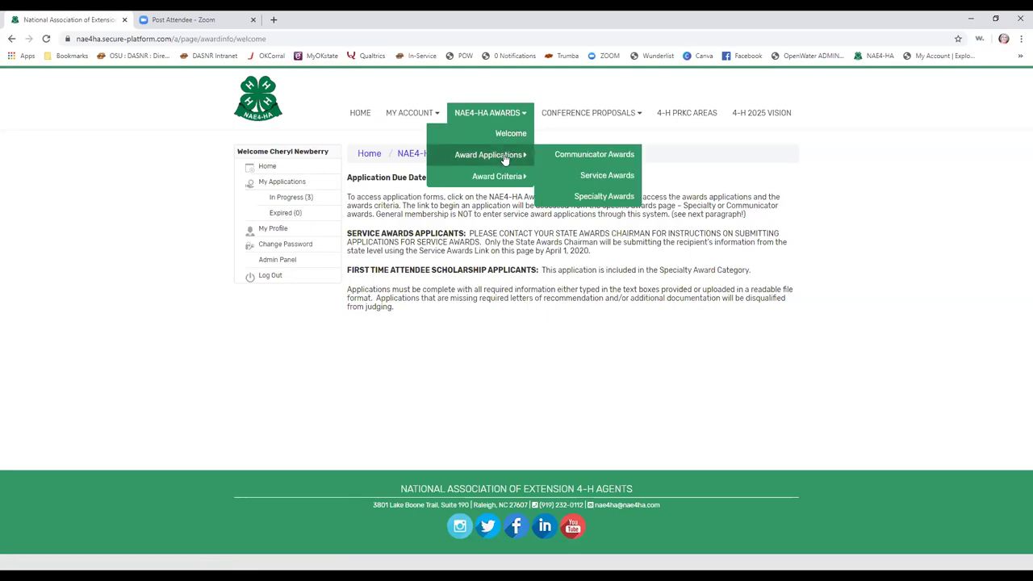
click(617, 158)
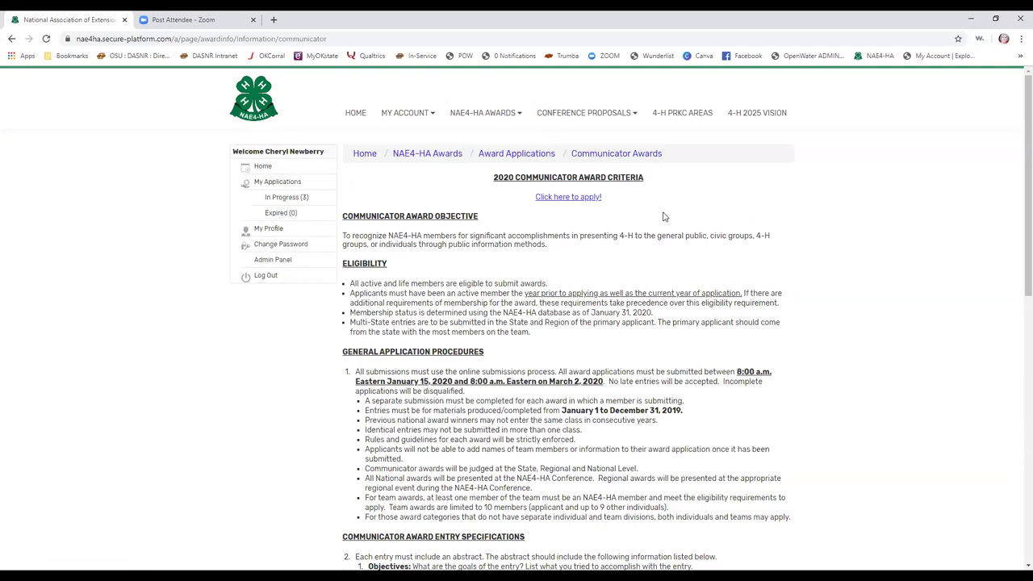
scroll(664, 215, down, 1)
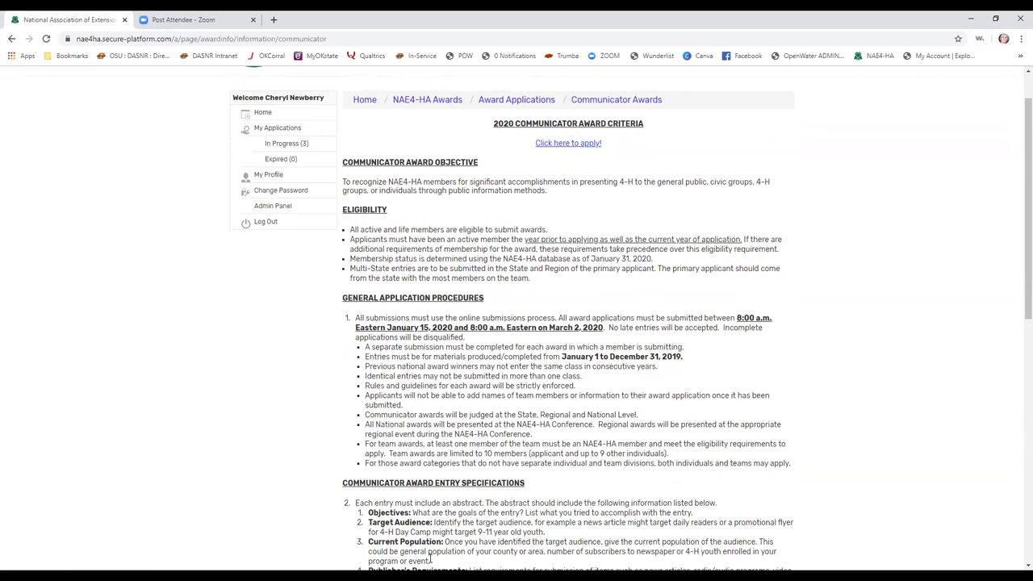
scroll(546, 230, down, 4)
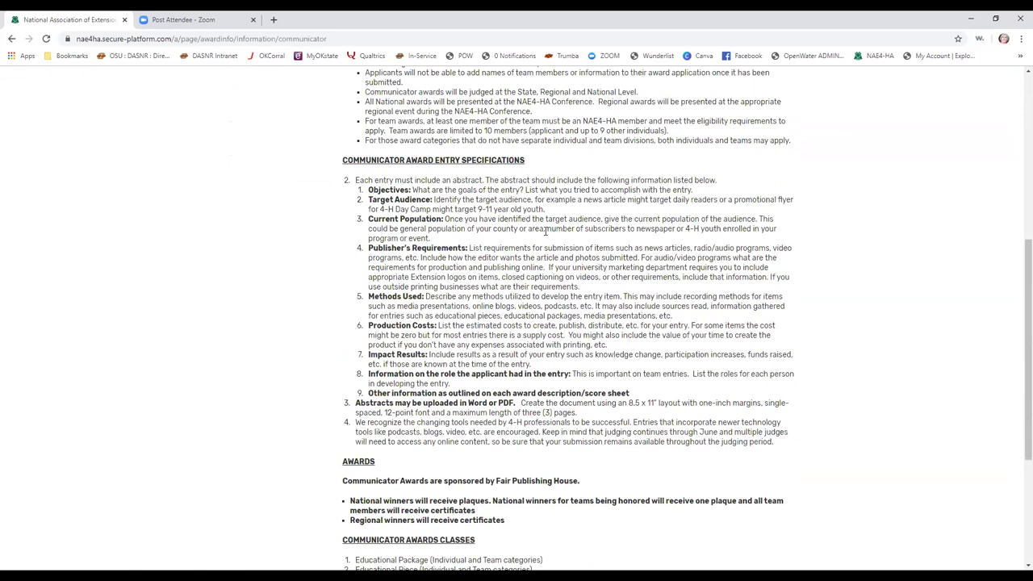
scroll(330, 238, down, 2)
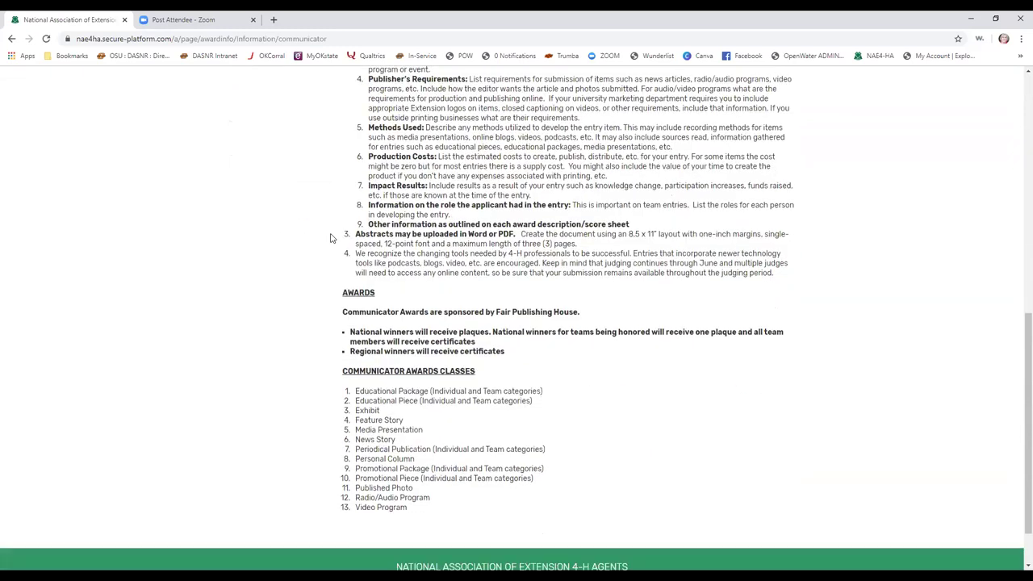
scroll(330, 238, down, 1)
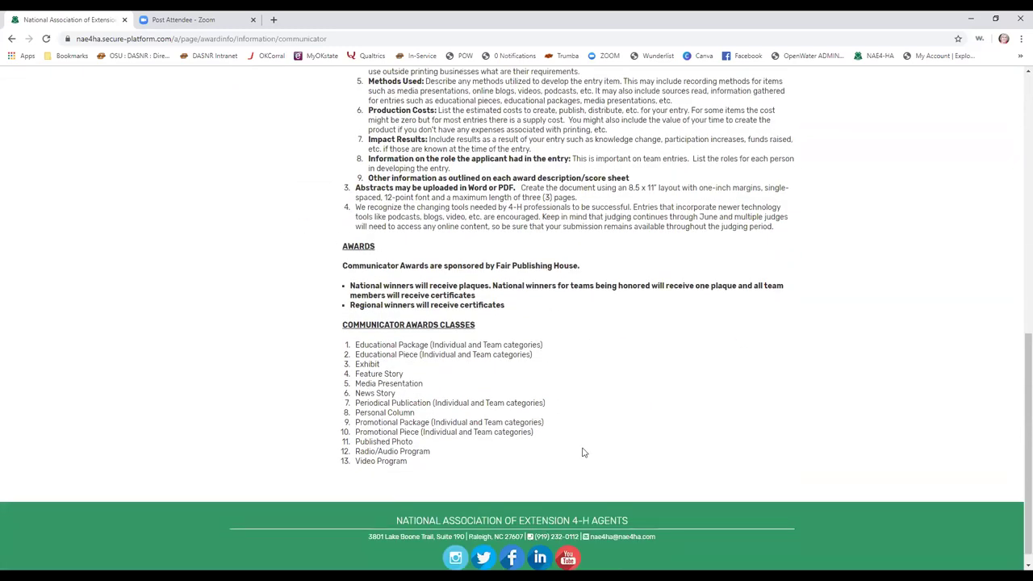
scroll(682, 420, up, 4)
scroll(680, 414, up, 3)
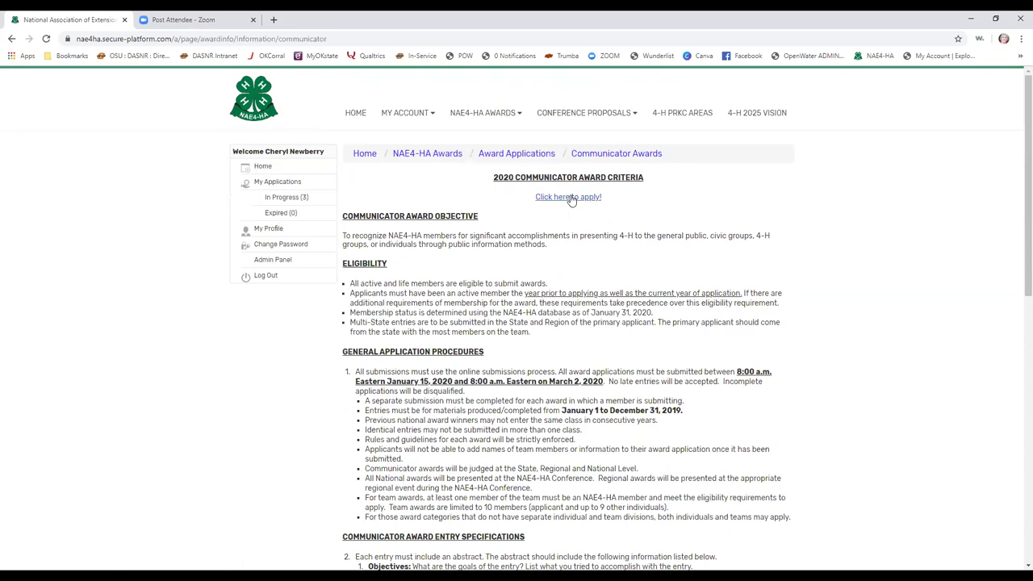
Step: Open the in-progress Biennial Conference Promotional Video application for editing and view its list of award categories without changing the selection
click(286, 201)
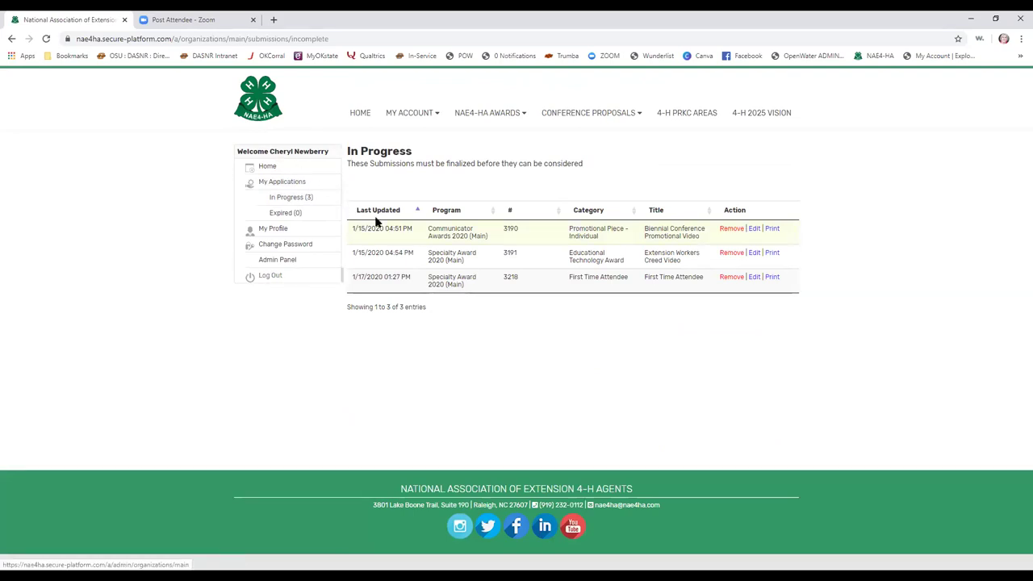
click(292, 201)
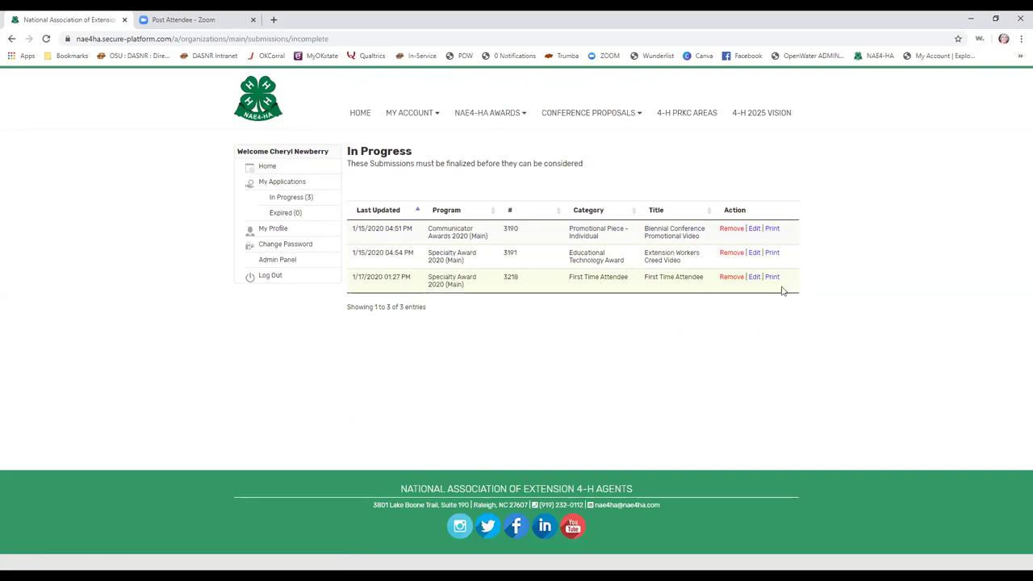
click(755, 231)
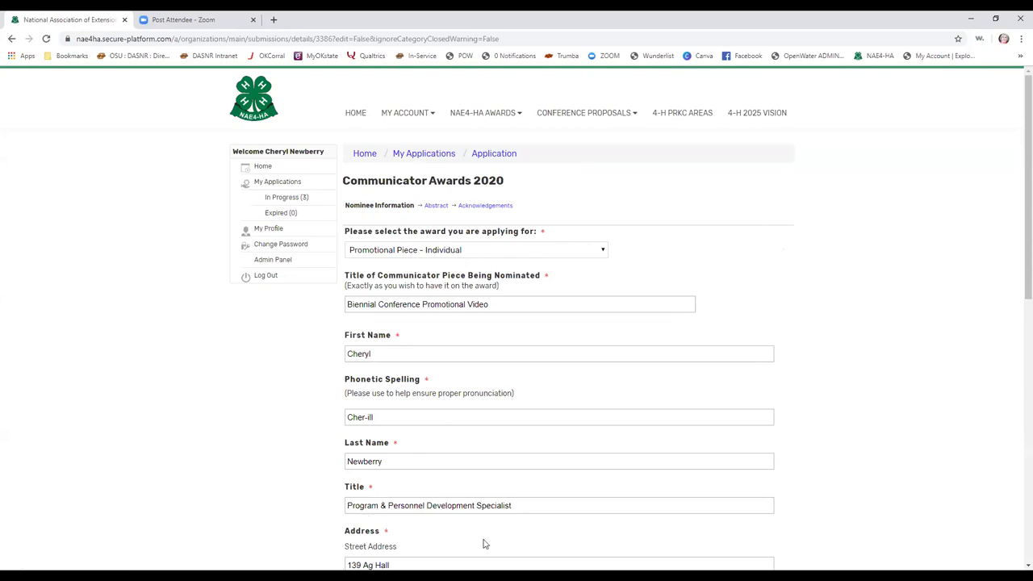
click(602, 253)
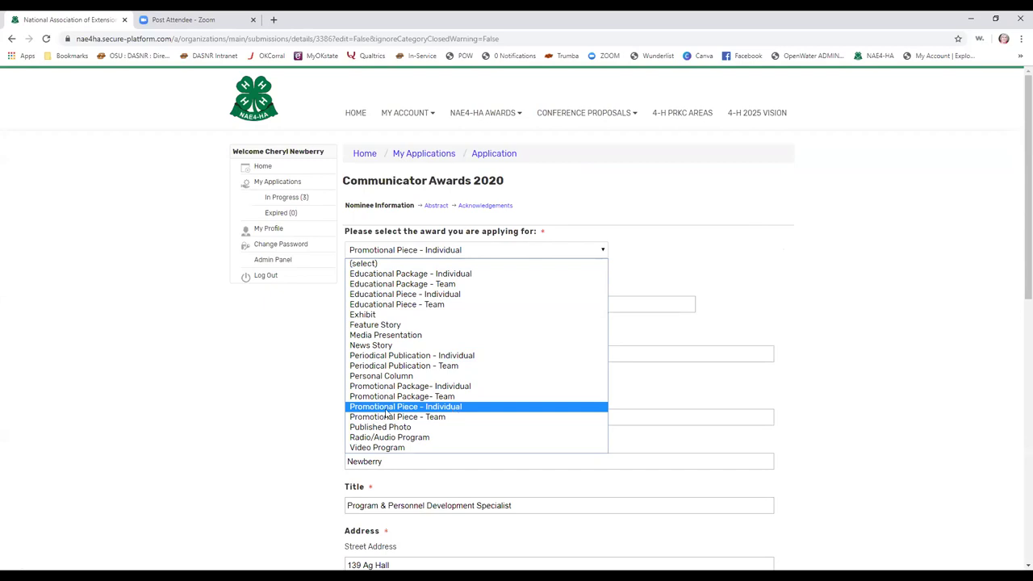
click(231, 359)
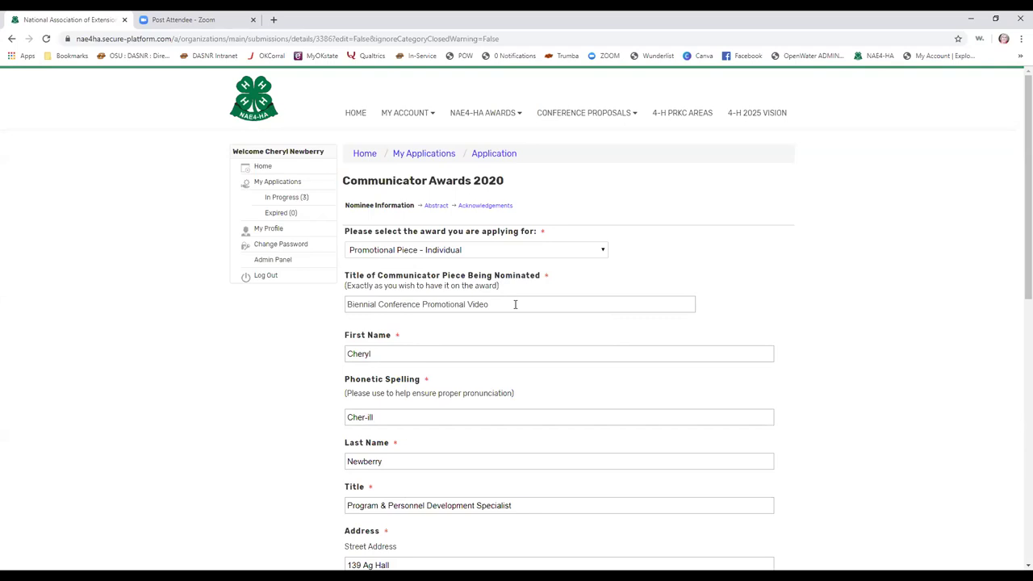
Step: View the award categories without changing the selection and review the nominee information fields down to Years in Extension
click(603, 253)
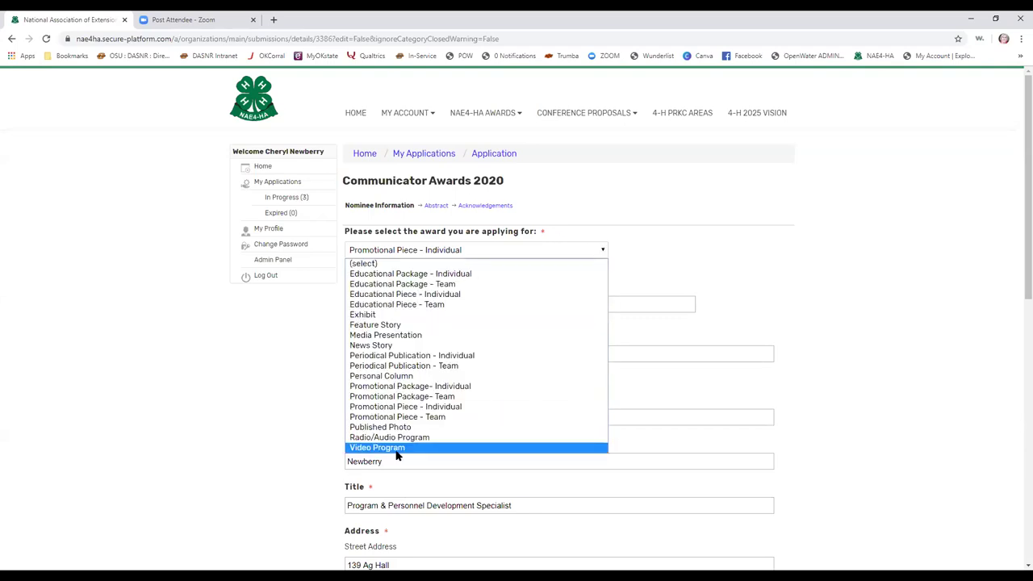
click(243, 396)
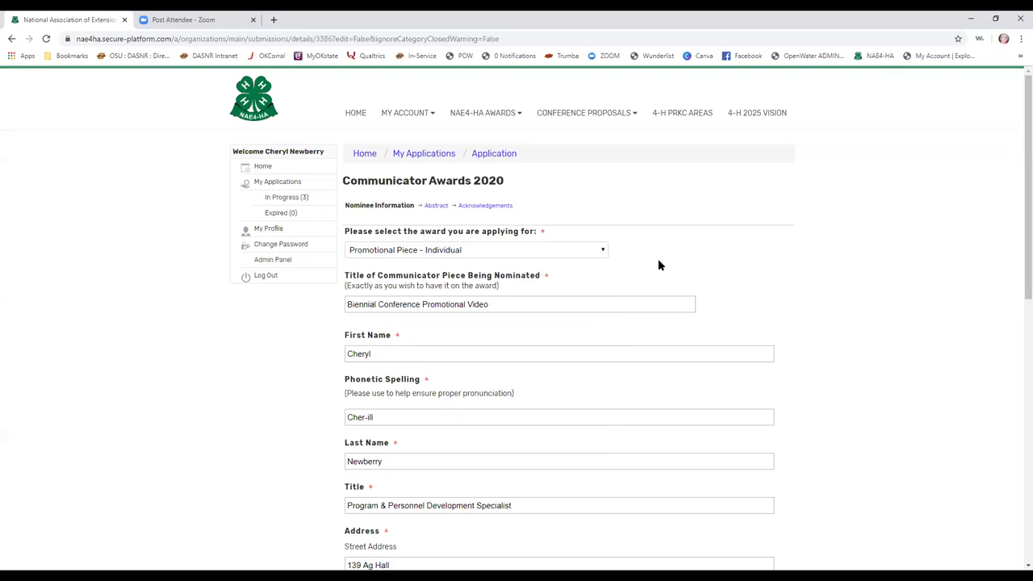
scroll(667, 257, down, 2)
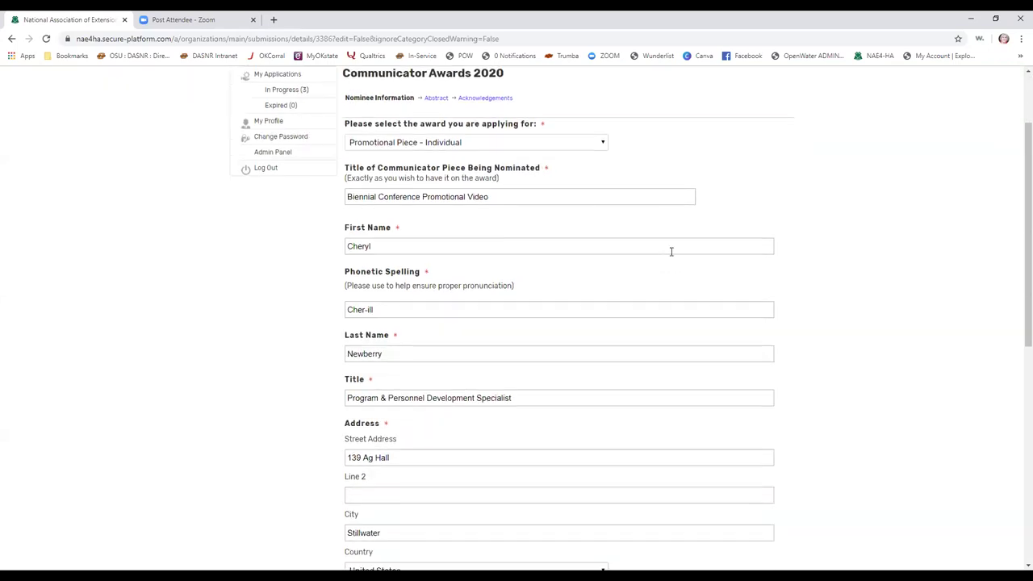
scroll(669, 257, down, 3)
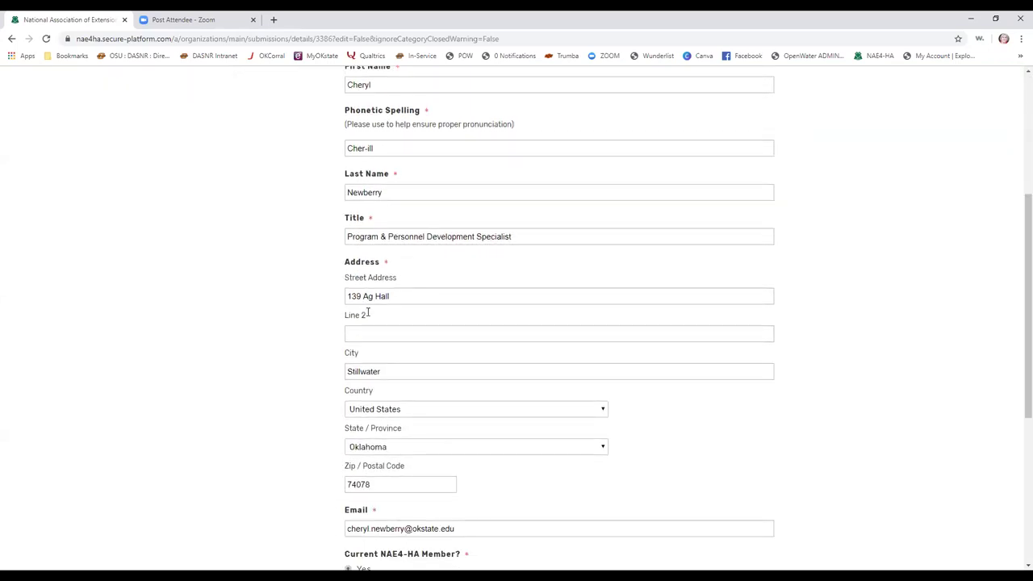
scroll(383, 366, down, 3)
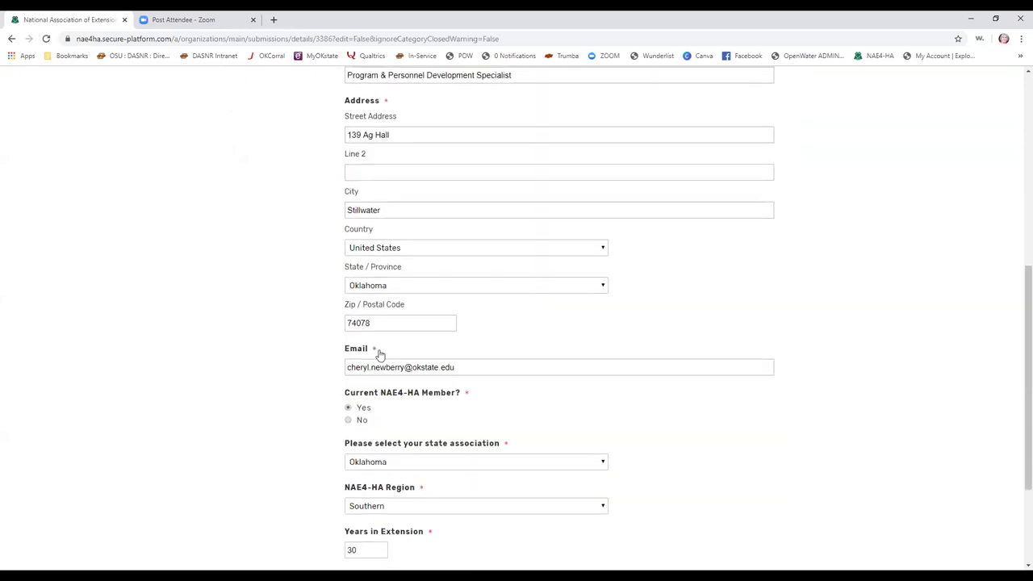
scroll(511, 336, down, 1)
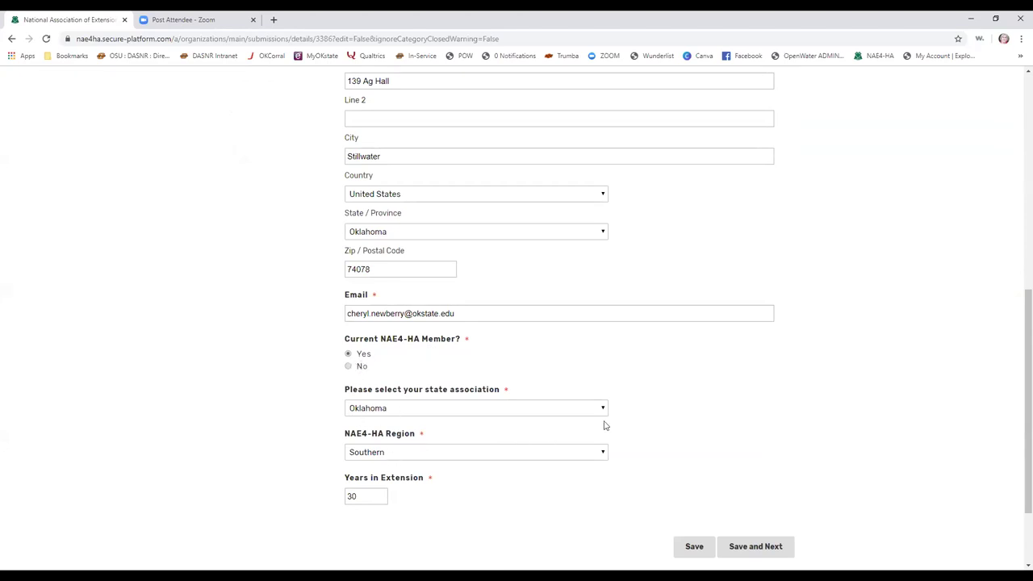
scroll(327, 356, down, 2)
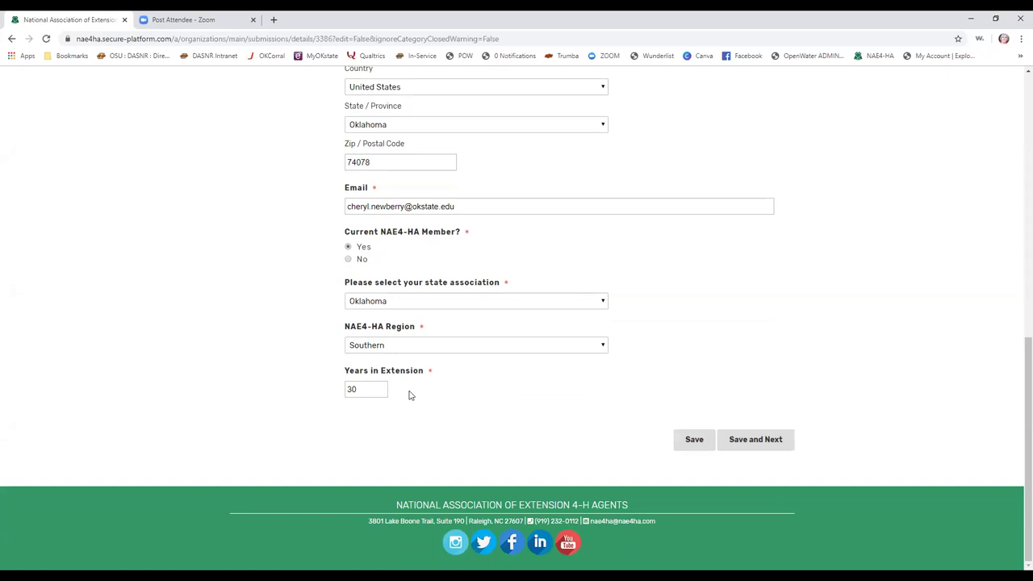
Step: Save the nominee information and continue to the Abstract page of the Communicator Awards application
click(692, 441)
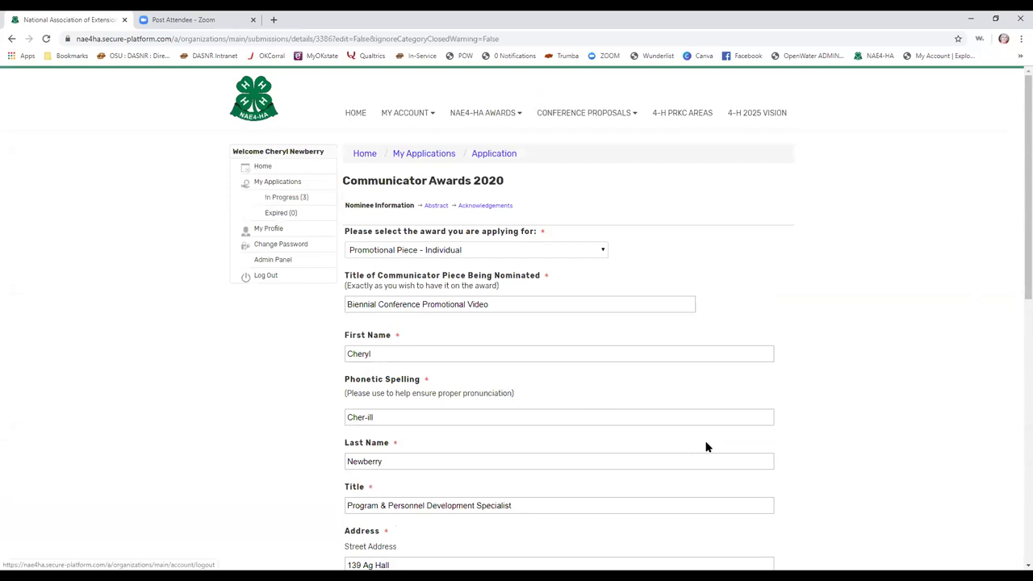
scroll(710, 446, down, 7)
click(754, 444)
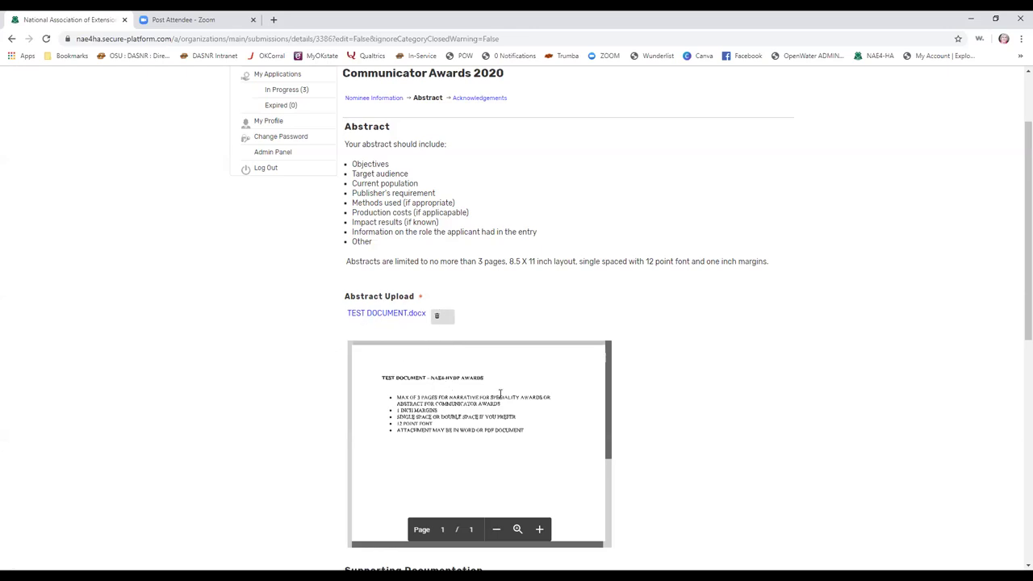
Step: Review the abstract requirements, the uploaded TEST DOCUMENT.docx and the supporting documentation, briefly playing the linked Save The Date video
scroll(500, 394, down, 3)
scroll(500, 393, up, 3)
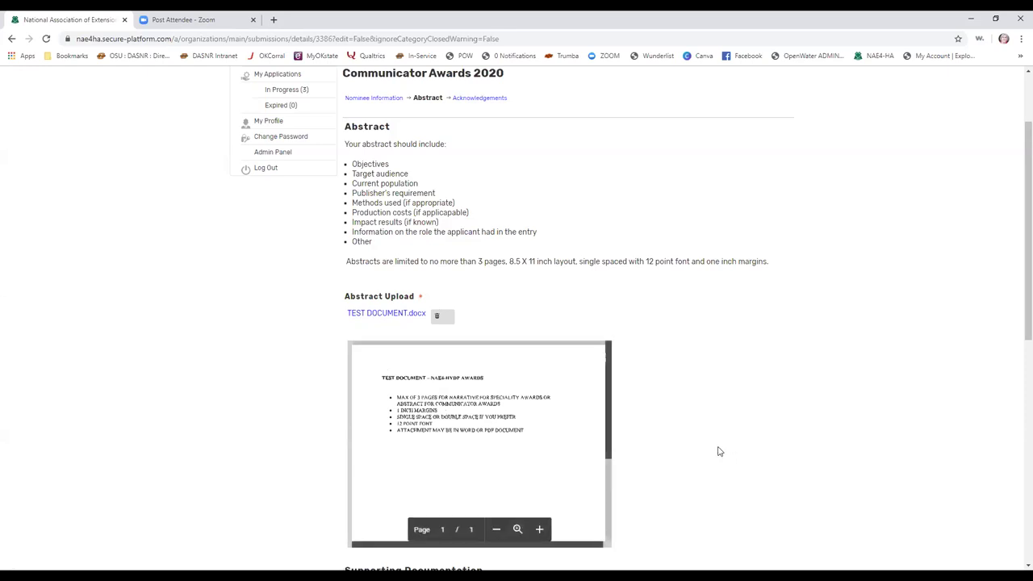
scroll(720, 451, down, 2)
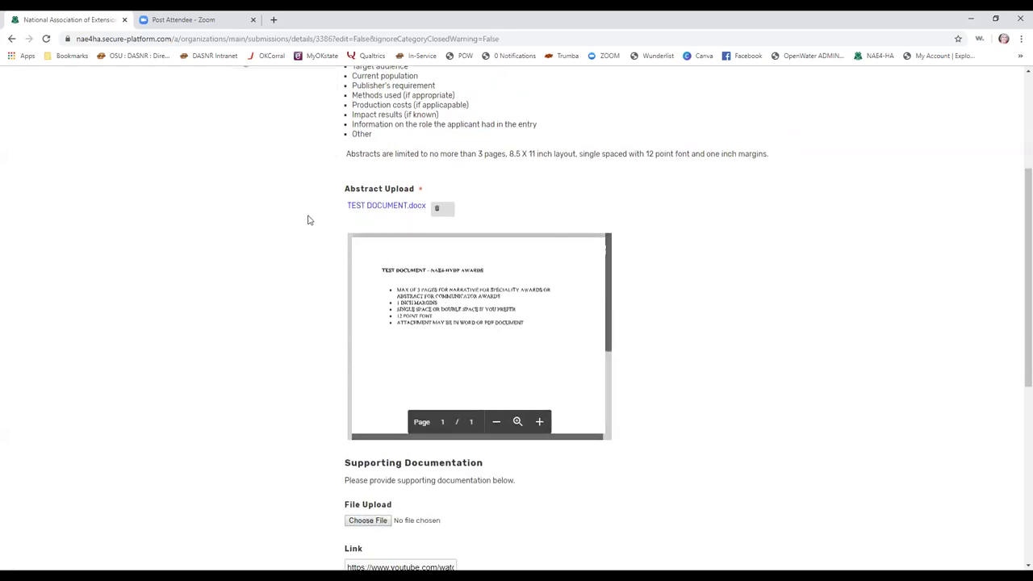
scroll(498, 288, down, 3)
scroll(498, 288, up, 3)
scroll(728, 341, down, 4)
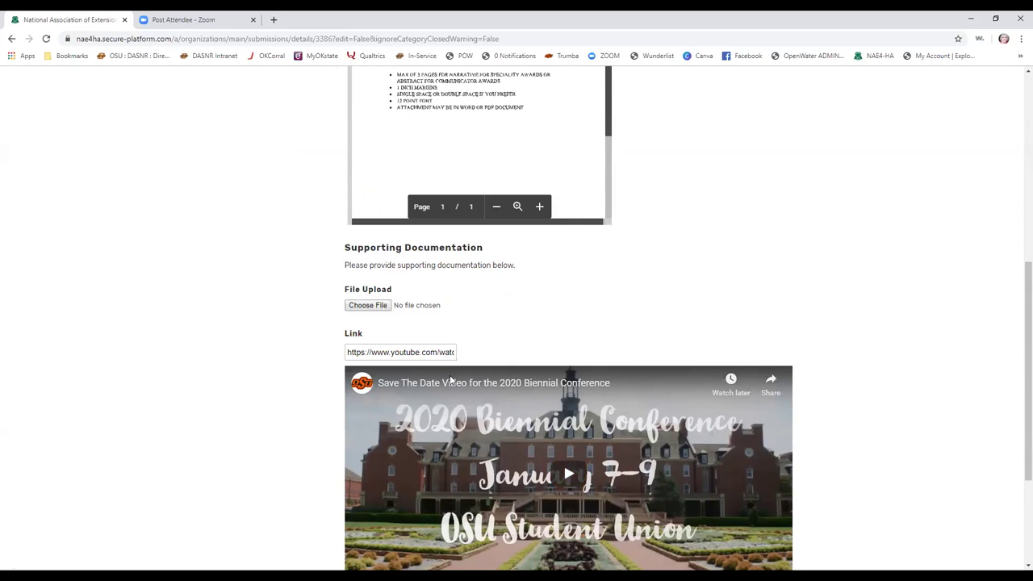
scroll(569, 415, down, 2)
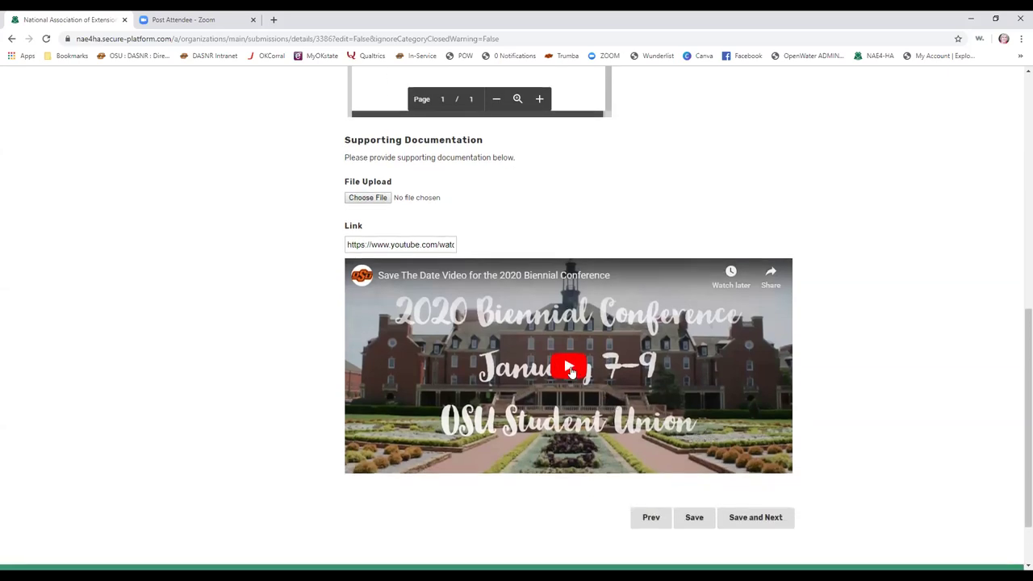
click(570, 368)
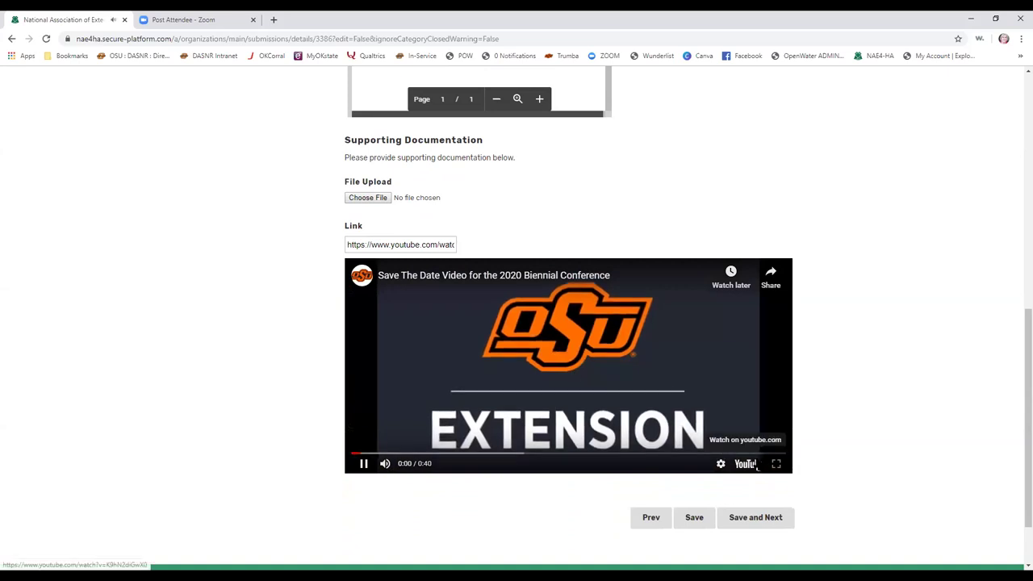
click(363, 463)
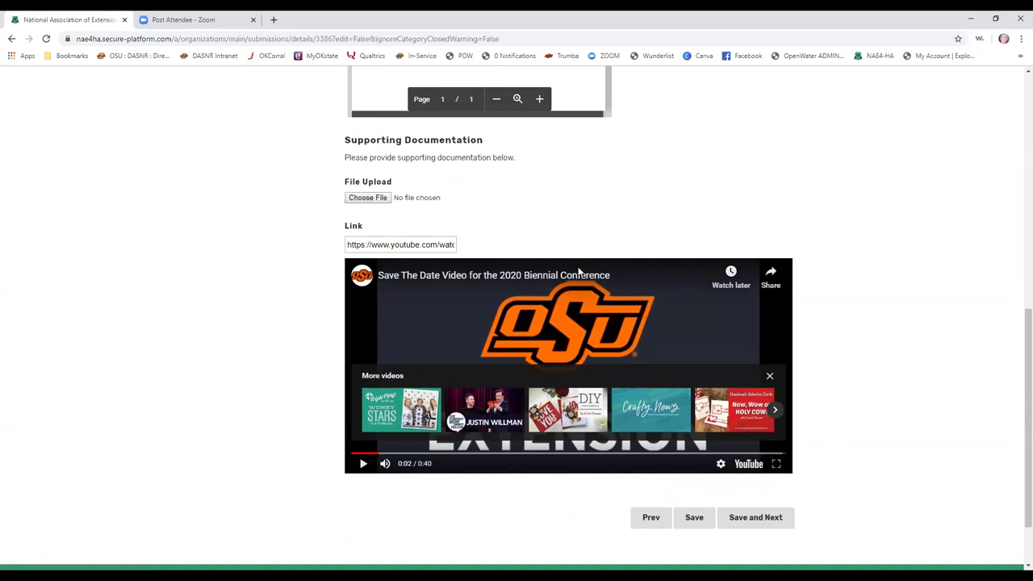
Step: Save the Abstract page, continue to Acknowledgements, and finalize and submit the Communicator Awards application
click(774, 519)
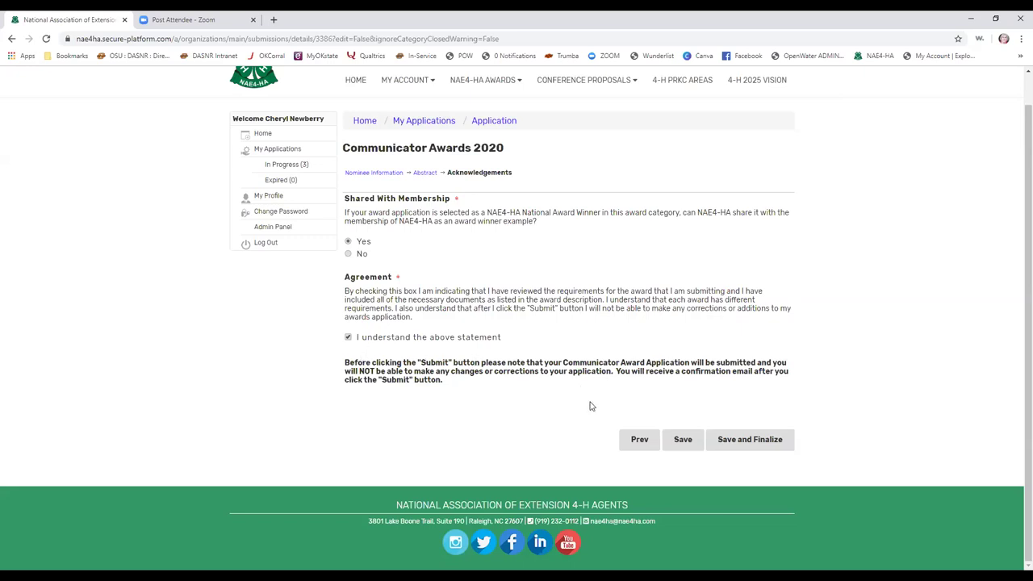
click(753, 443)
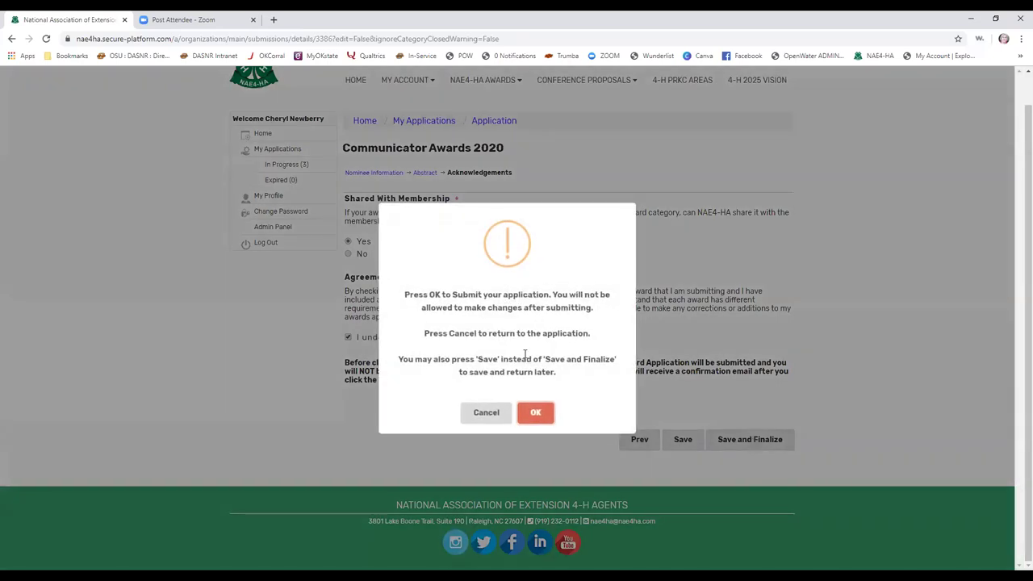
click(536, 415)
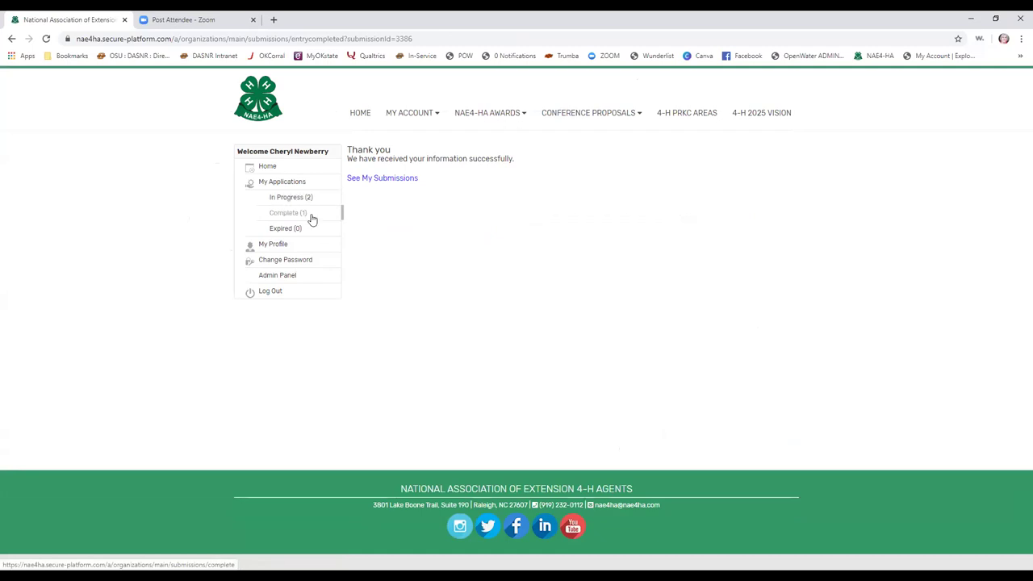
Step: Download the completed Biennial Conference Promotional Video application as a PDF, open it and look through its contents
click(284, 219)
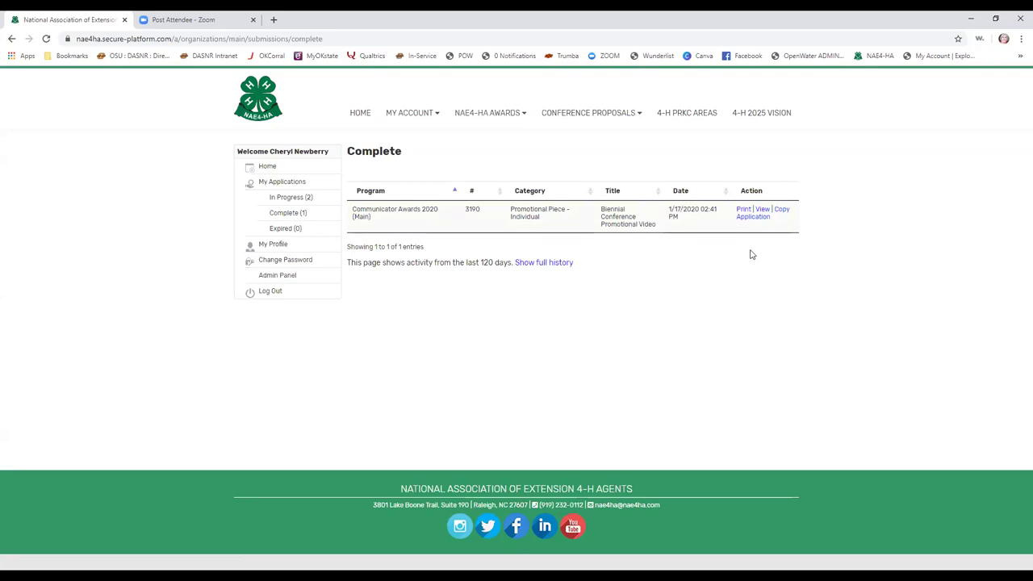
click(744, 210)
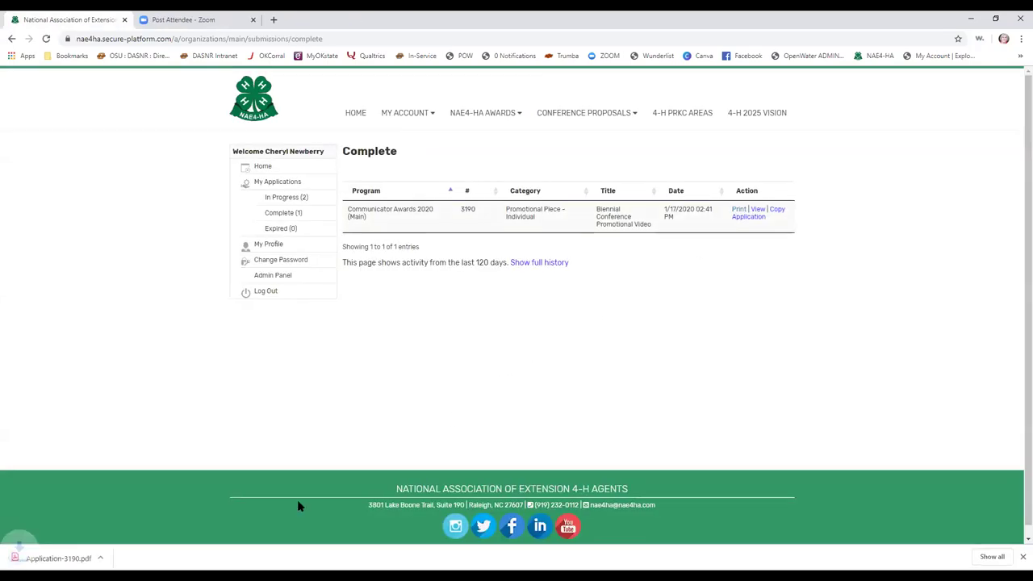
click(114, 560)
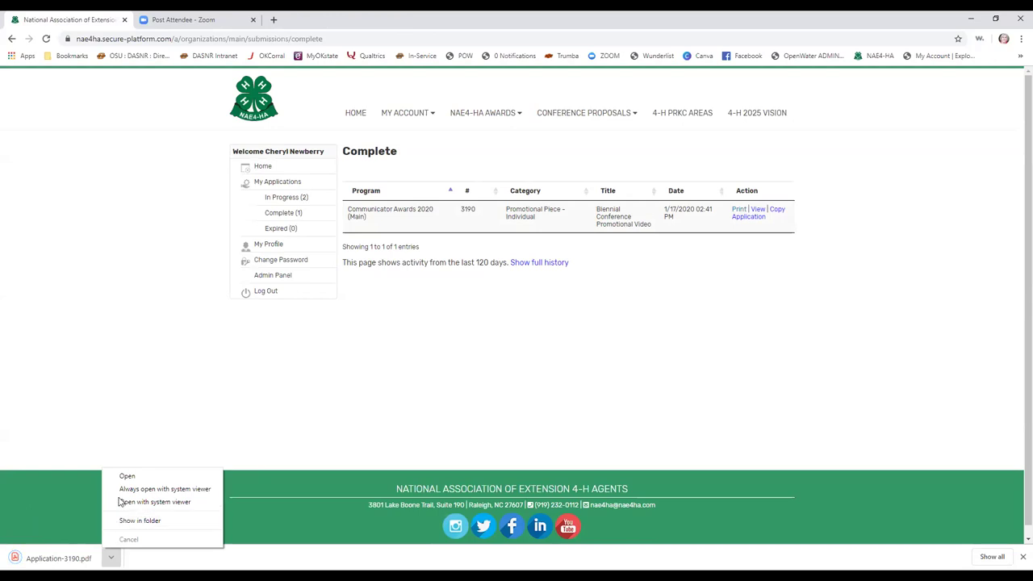
click(129, 476)
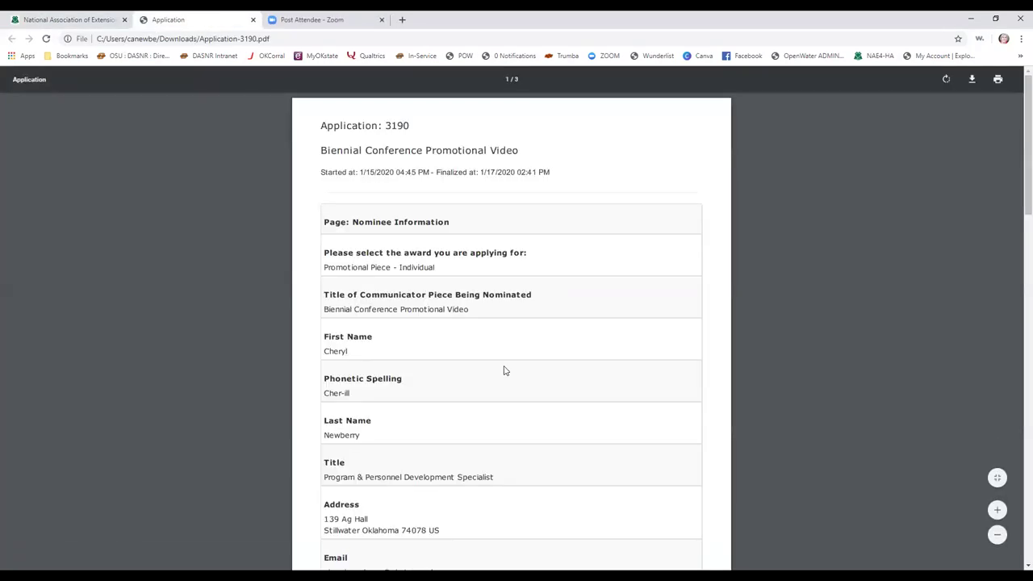
scroll(571, 307, down, 3)
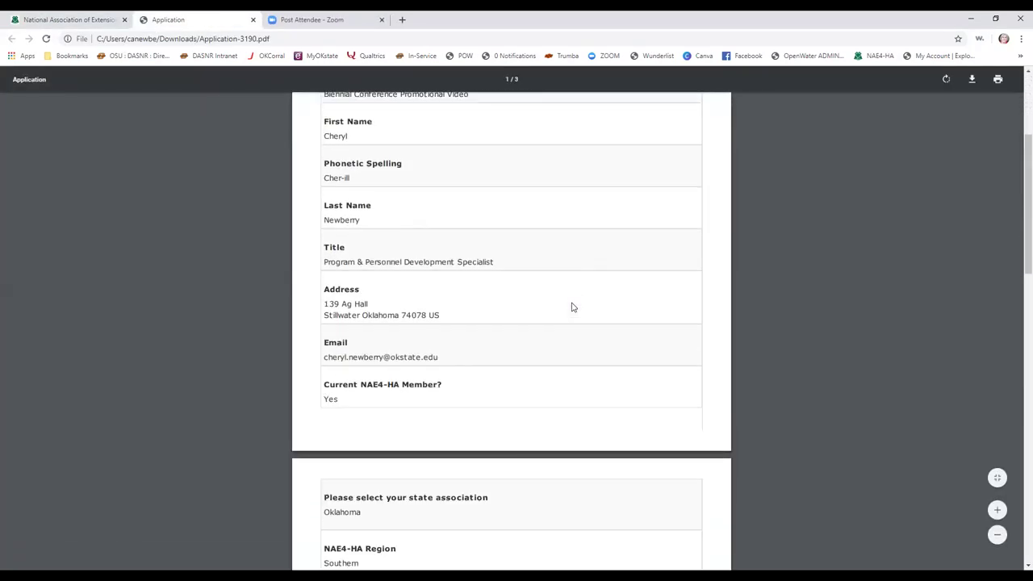
scroll(571, 306, down, 2)
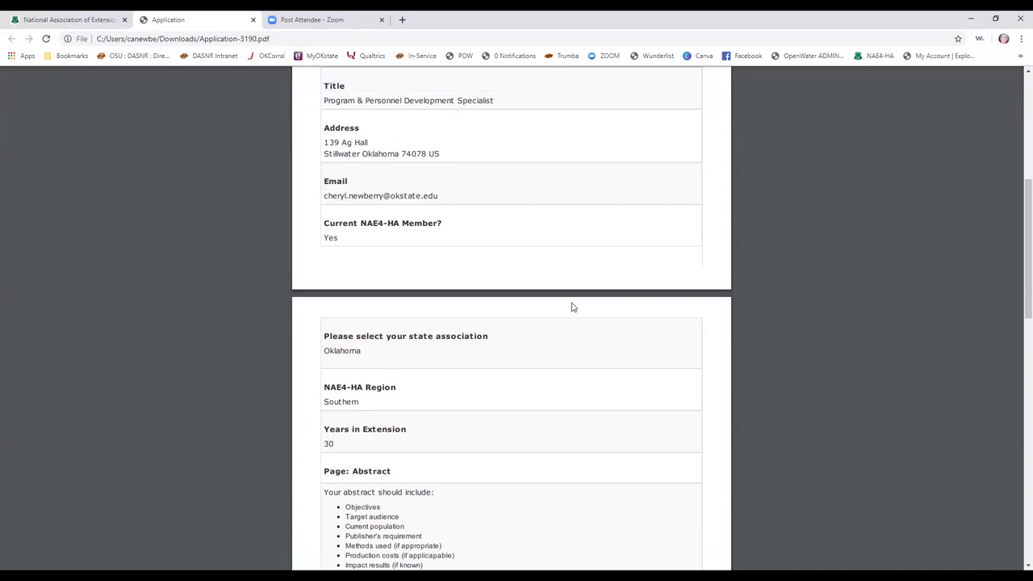
scroll(572, 307, down, 1)
scroll(571, 307, up, 2)
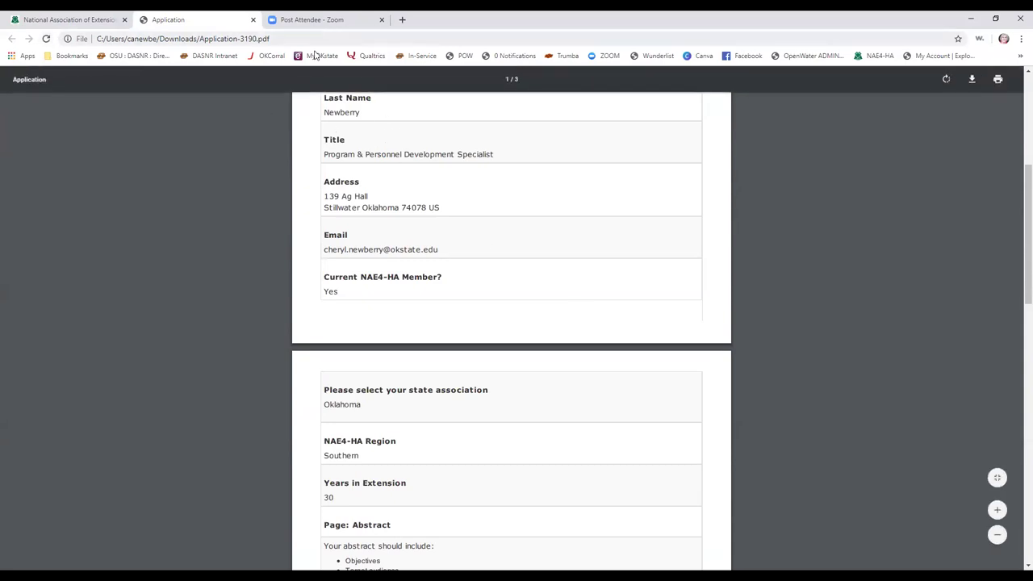
Step: Return to the awards site and open the in-progress First Time Attendee application for editing, keeping its category selection
click(61, 20)
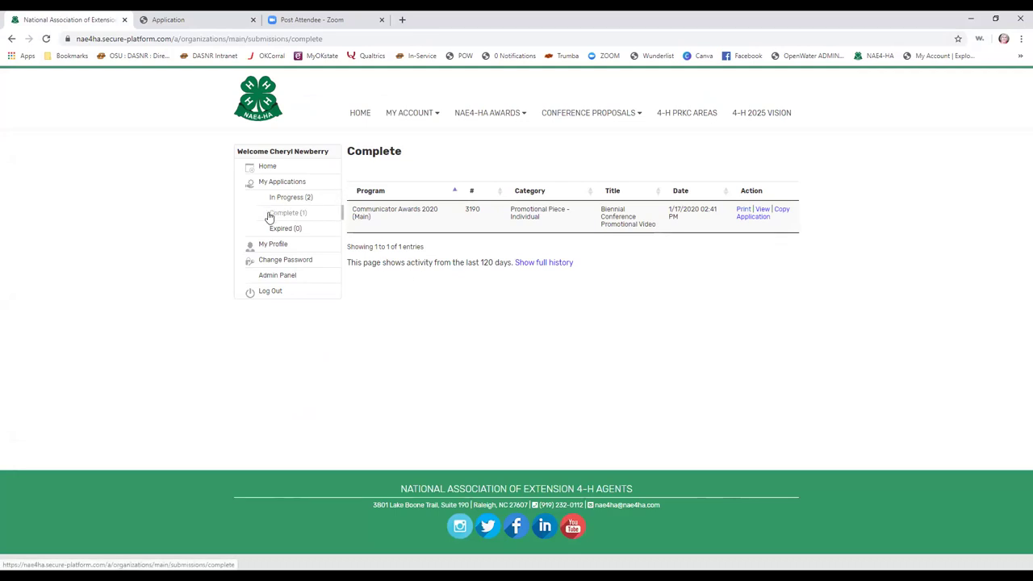
click(295, 200)
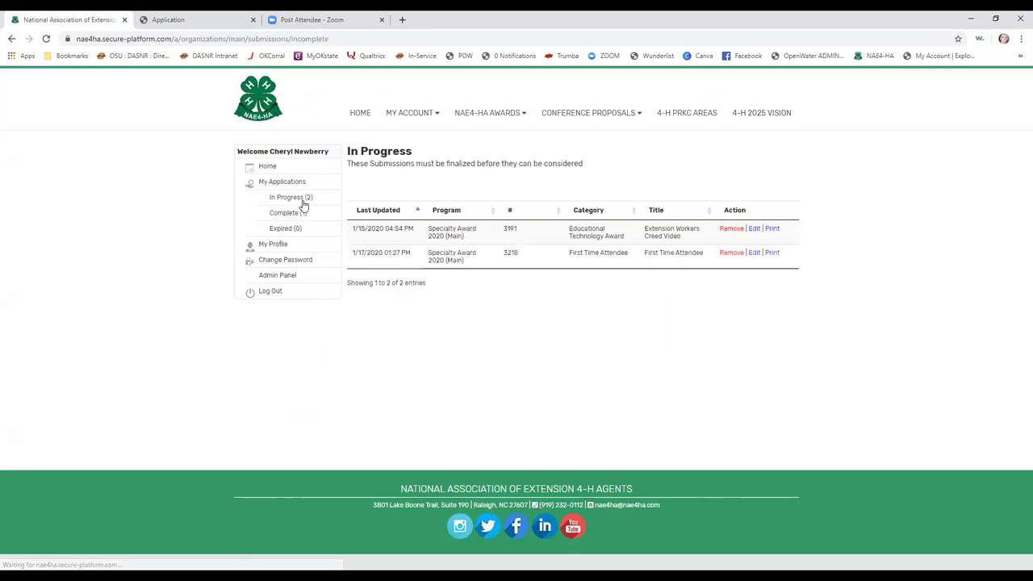
click(754, 254)
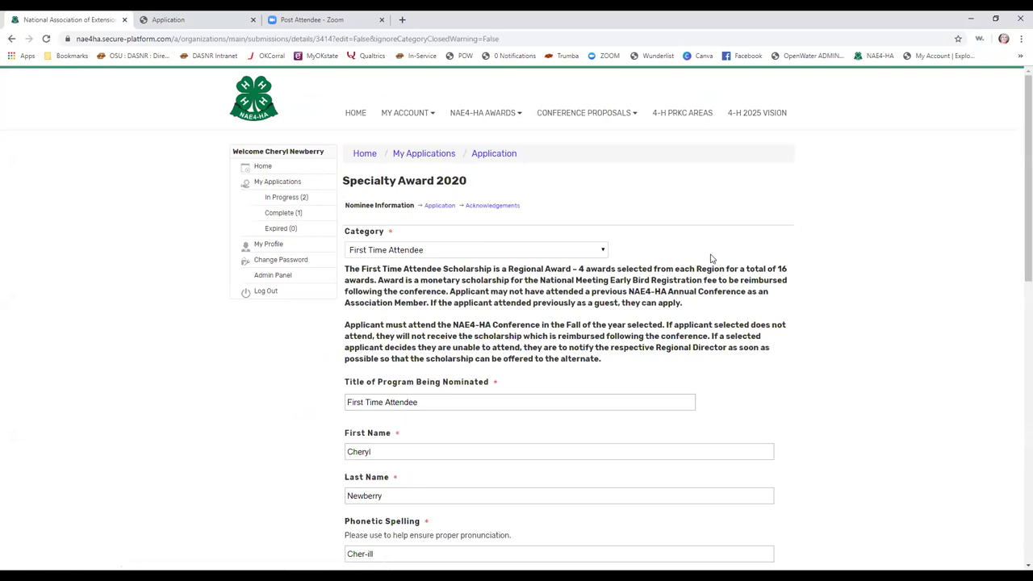
click(602, 250)
click(659, 234)
Step: Review the First Time Attendee nominee information, save it and continue to the Application page
scroll(659, 234, down, 3)
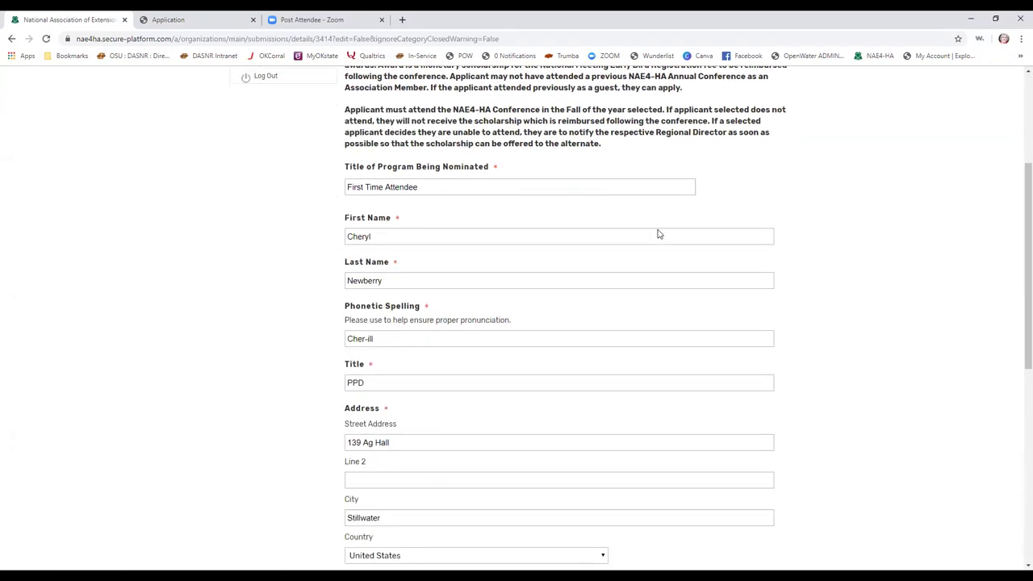
scroll(660, 232, up, 2)
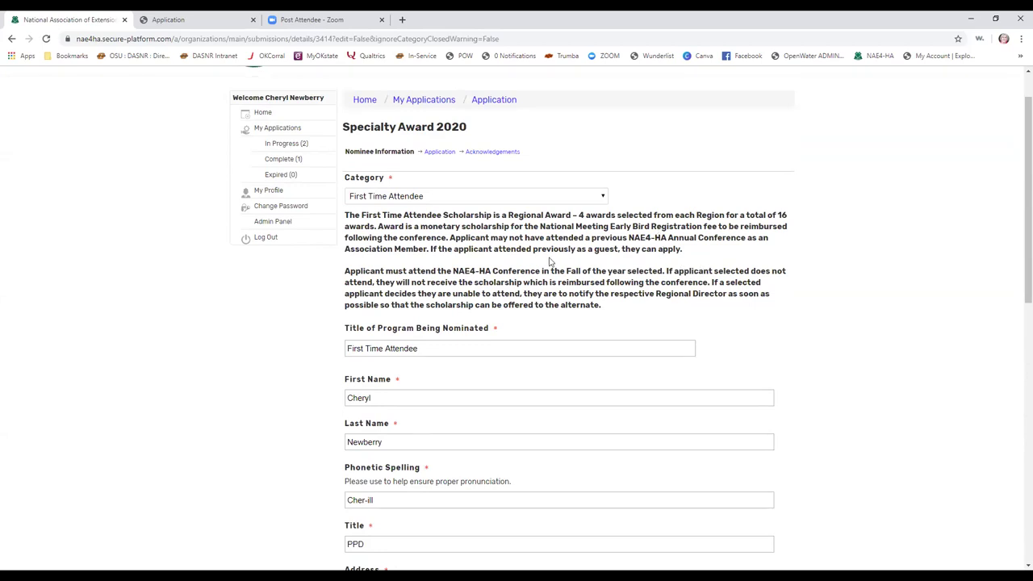
scroll(550, 261, down, 8)
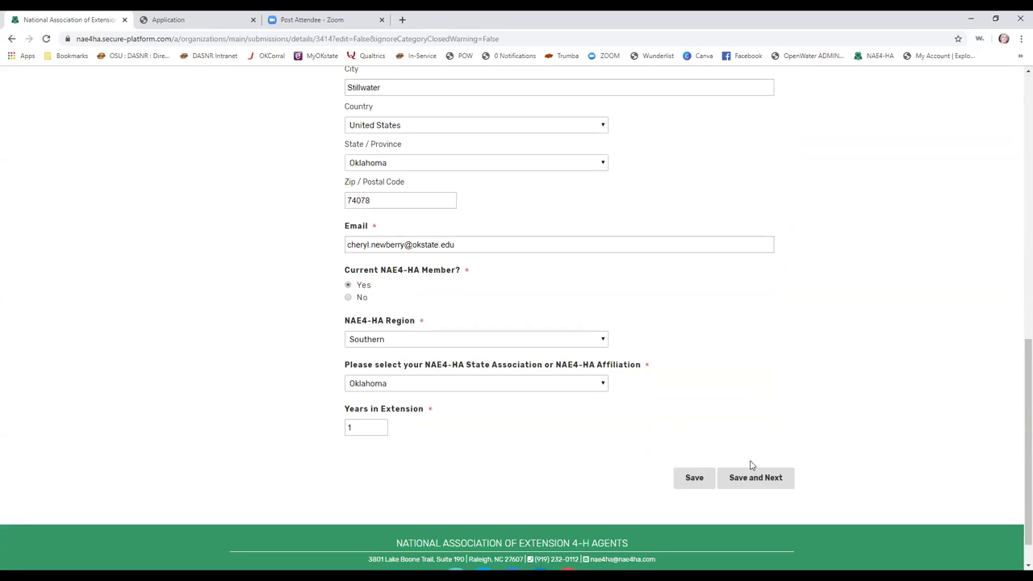
click(760, 478)
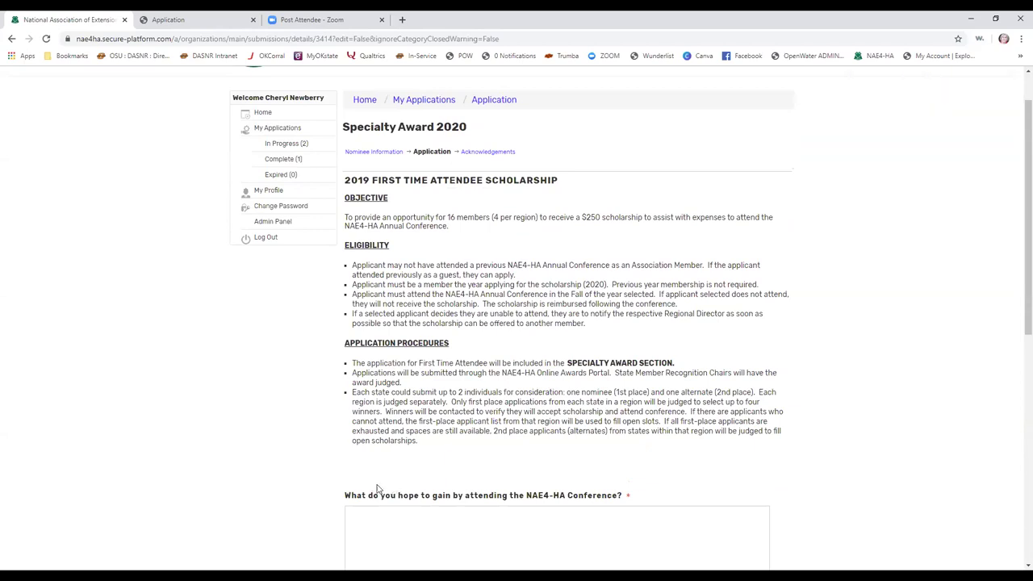
Step: Look through the First Time Attendee scholarship's essay questions and return to its objective, eligibility and application procedures
scroll(756, 369, down, 2)
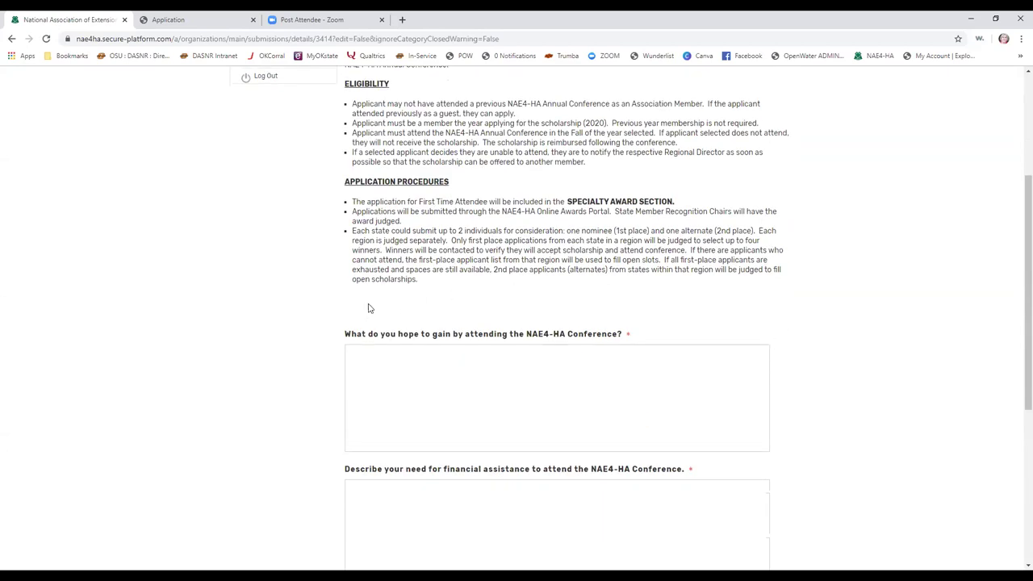
scroll(826, 310, down, 2)
scroll(827, 312, down, 1)
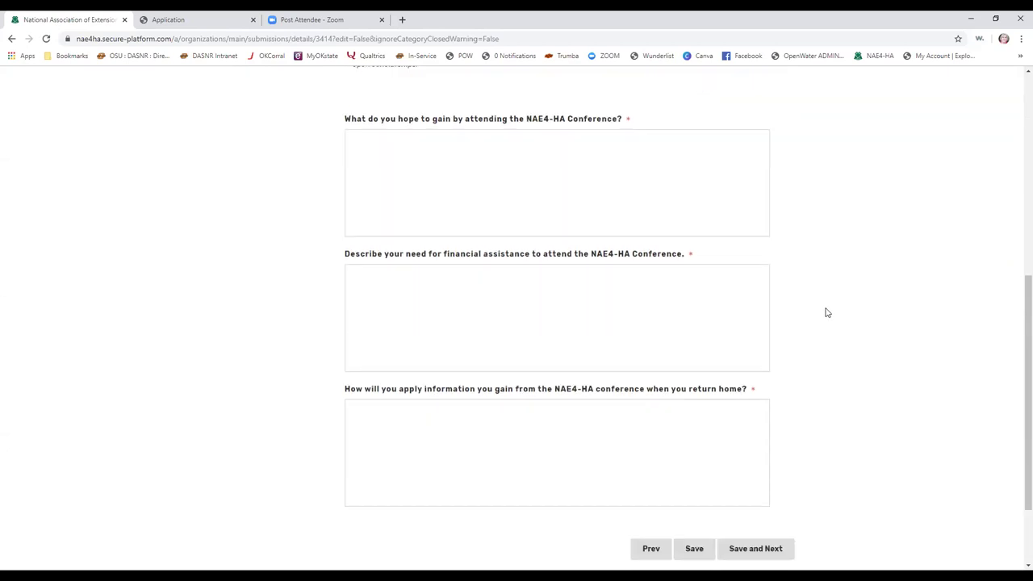
click(352, 137)
scroll(617, 199, up, 3)
scroll(617, 199, up, 1)
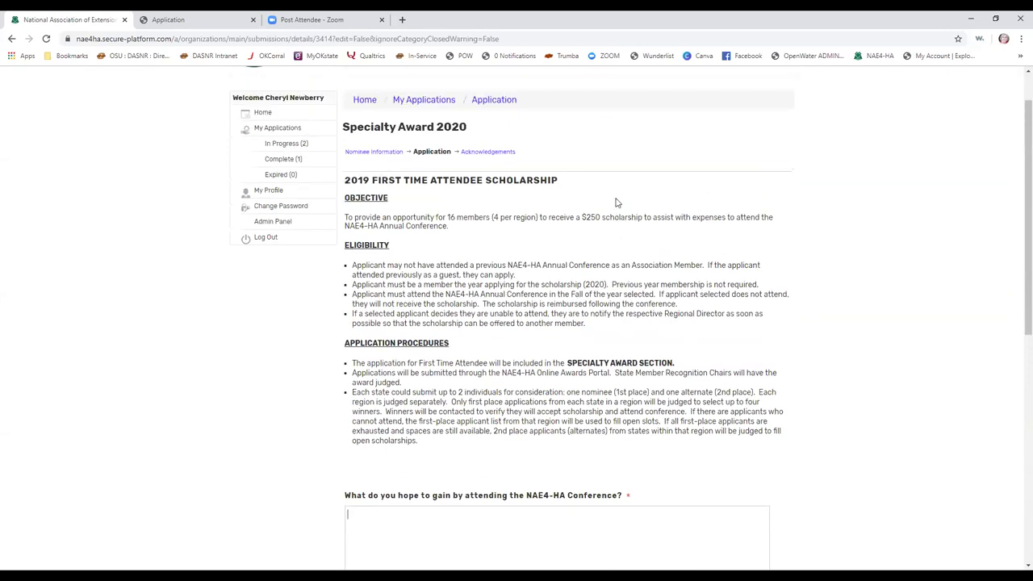
Step: Leave the First Time Attendee application without saving and open the in-progress Educational Technology Award application for editing
scroll(617, 202, down, 4)
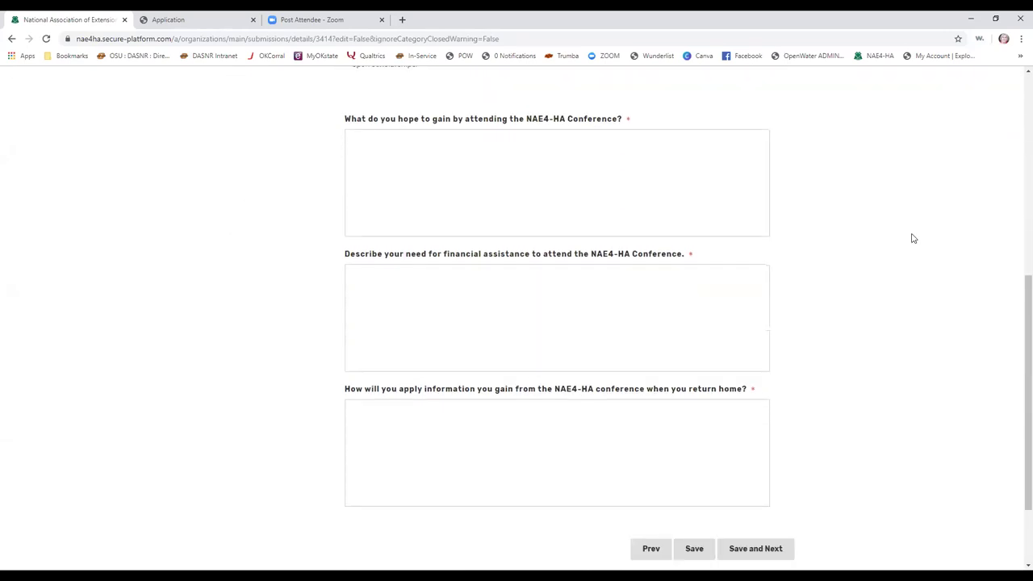
scroll(912, 238, up, 5)
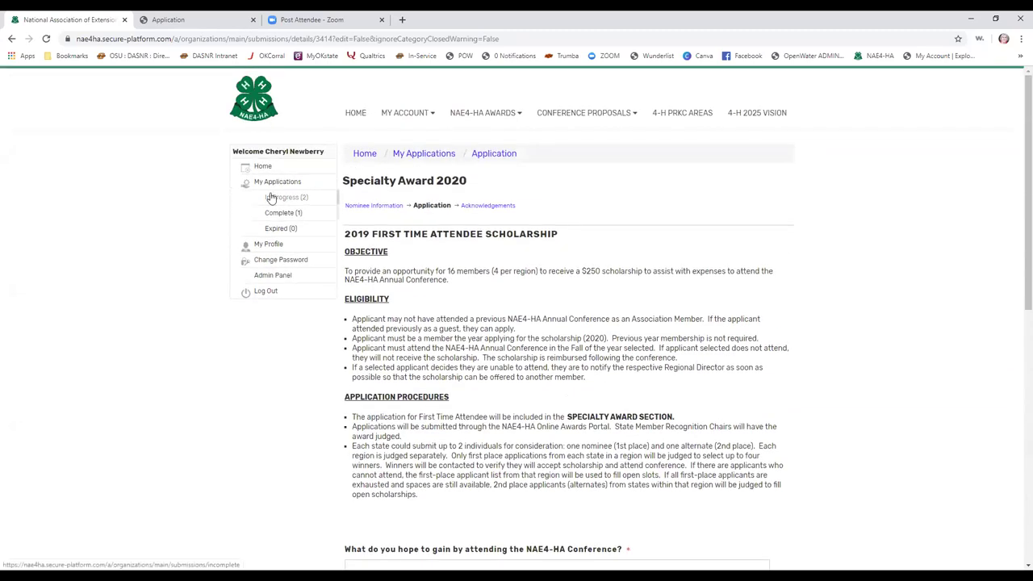
click(13, 39)
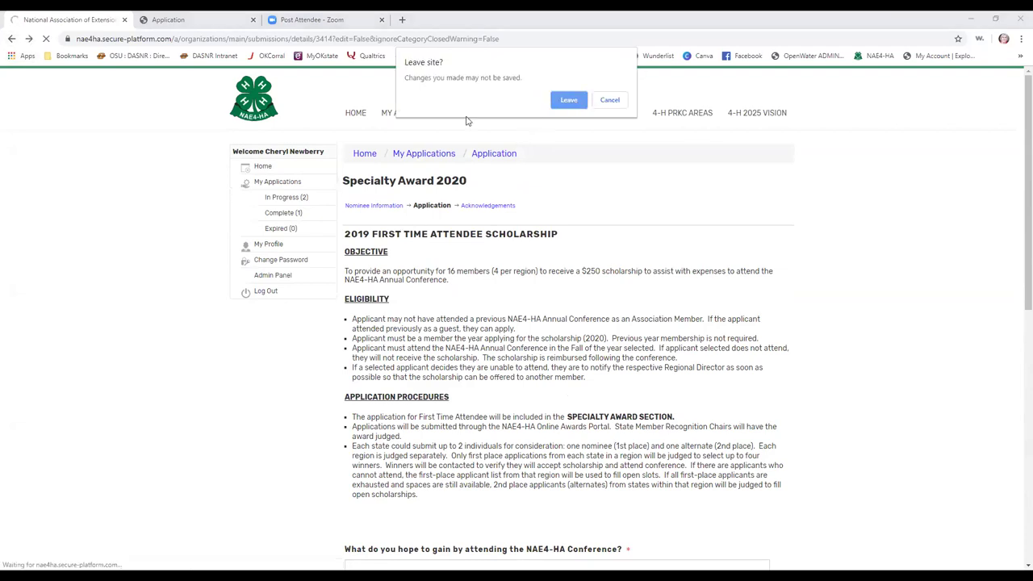
click(568, 100)
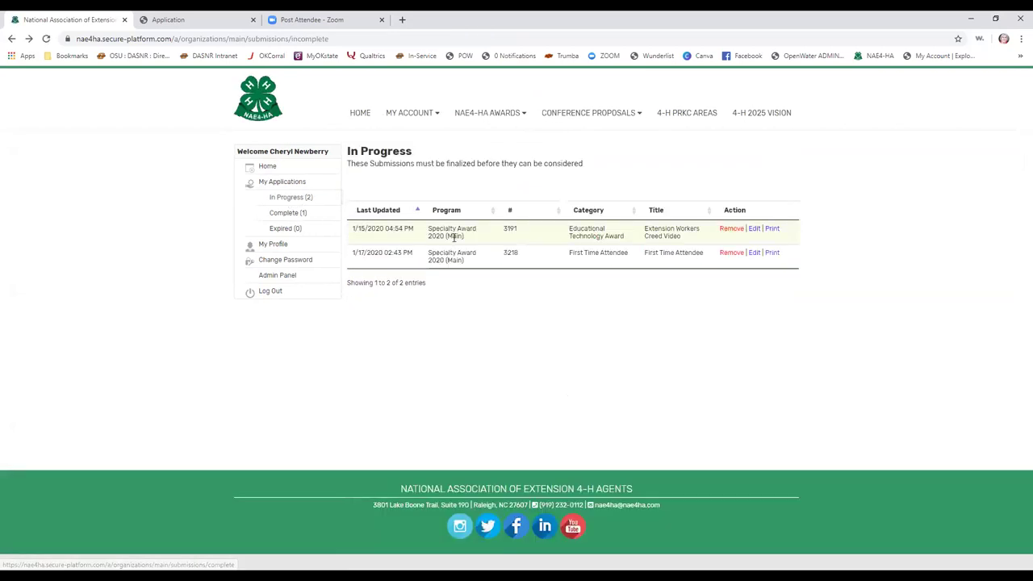
click(754, 230)
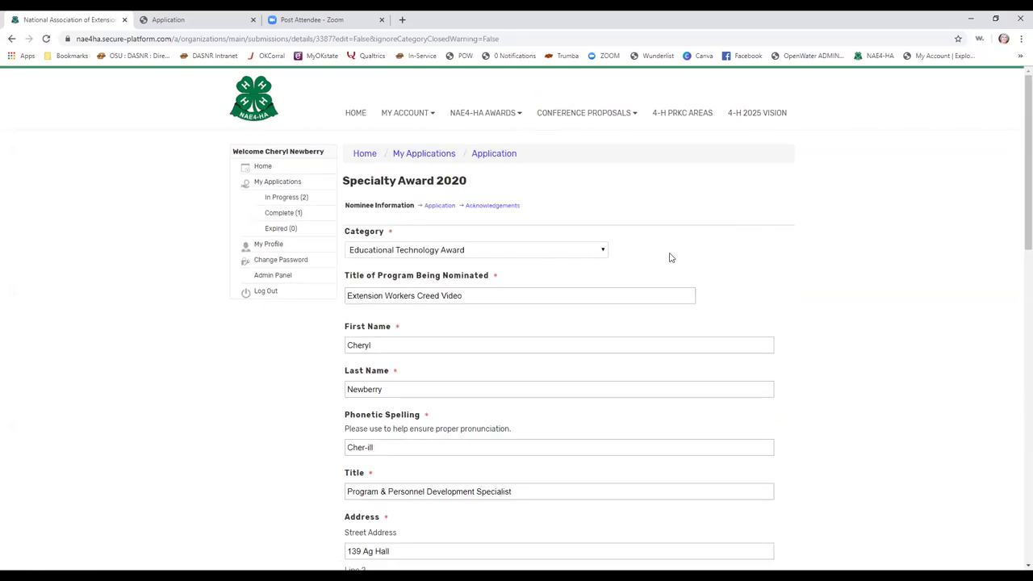
Step: Review the Educational Technology Award application's nominee information and open the listed team member's entry for editing
scroll(670, 258, down, 1)
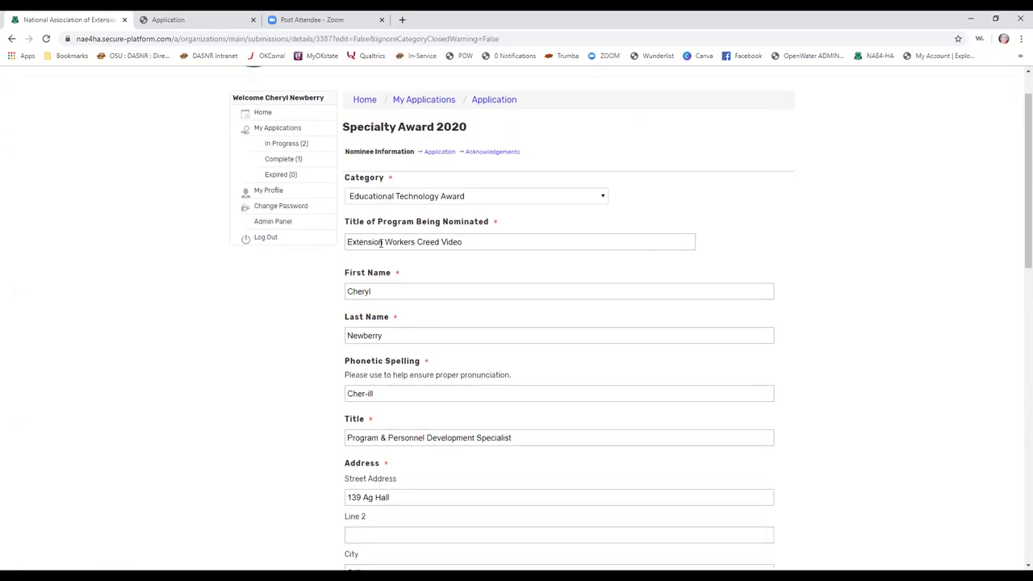
scroll(477, 244, down, 4)
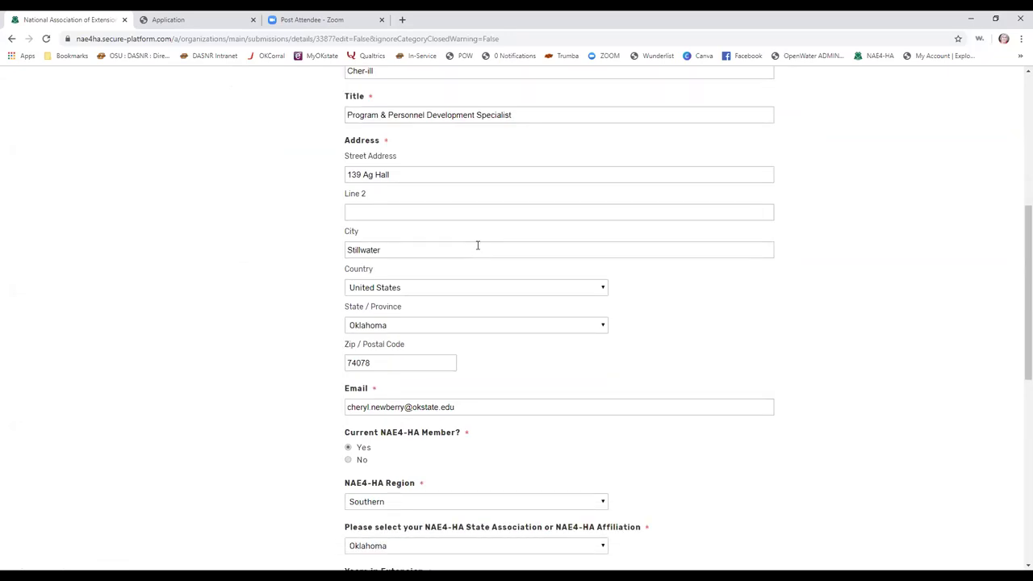
scroll(477, 245, down, 2)
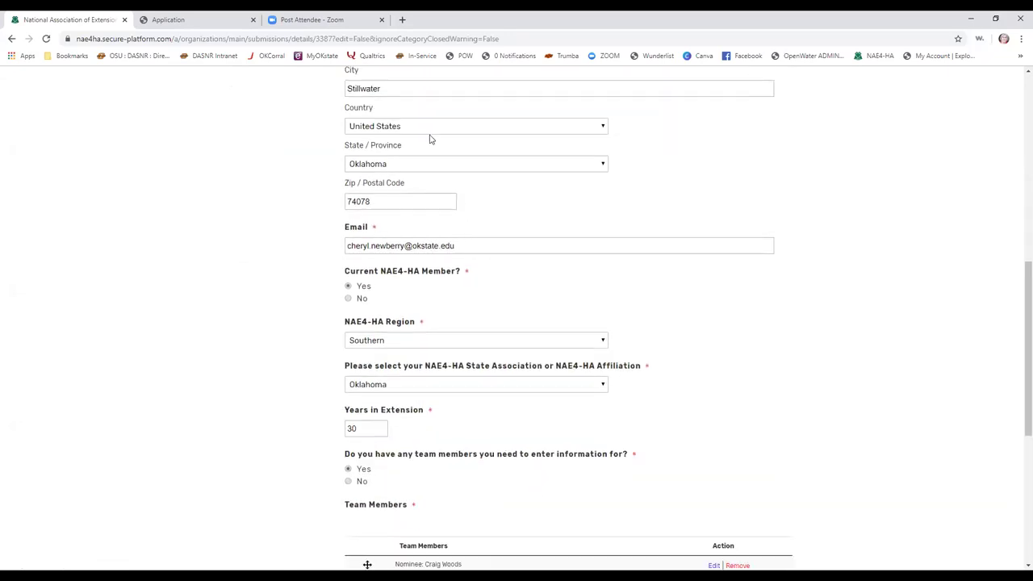
scroll(577, 267, down, 2)
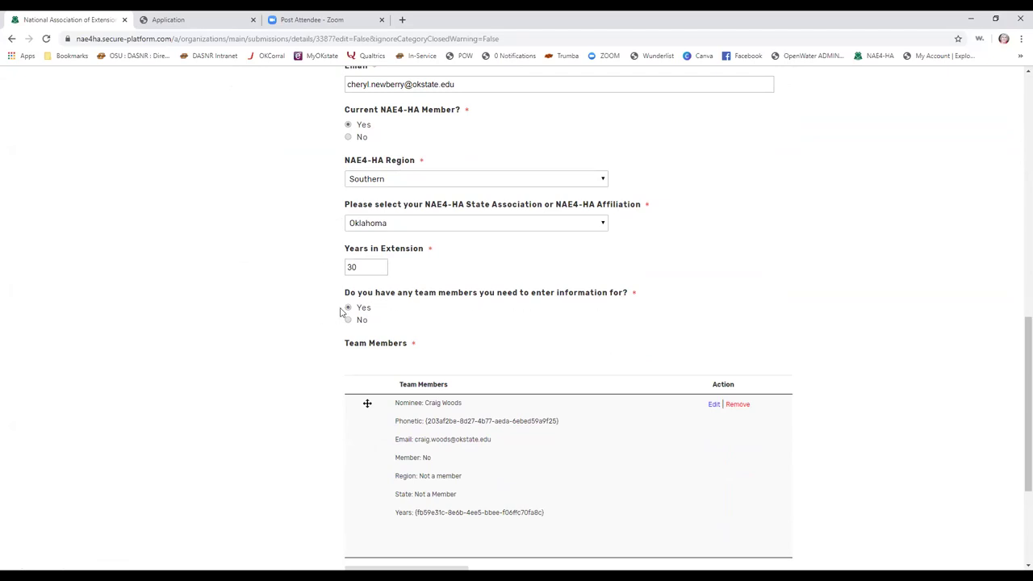
scroll(410, 312, down, 1)
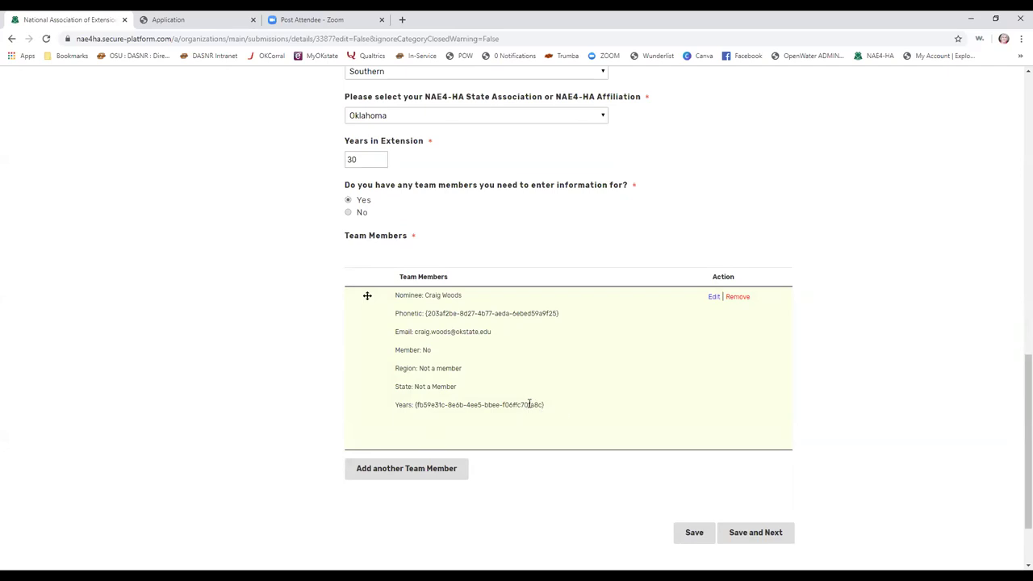
click(713, 298)
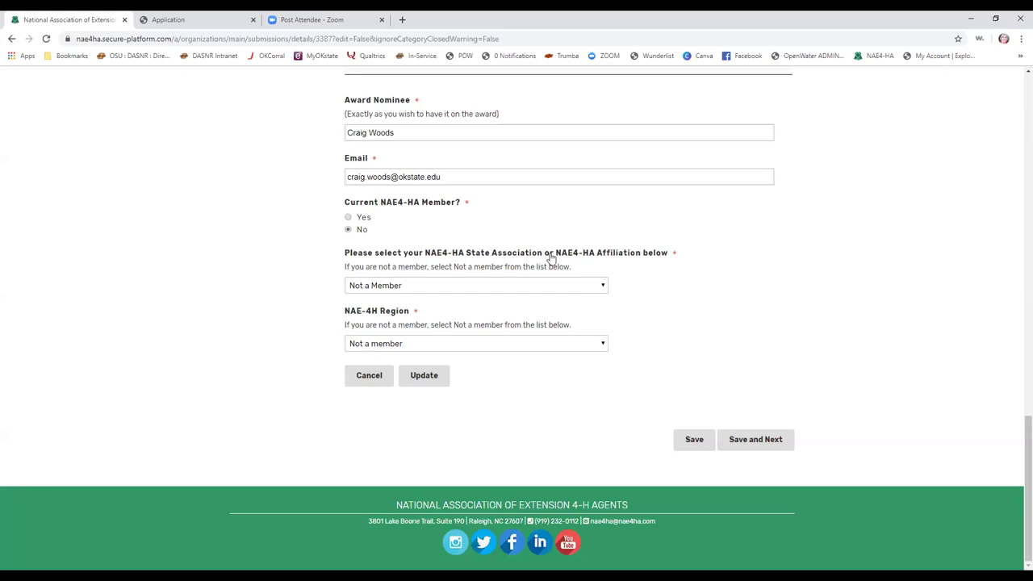
Step: Choose Not a Member for the team member's state association and region, then save and continue to the Application page
click(426, 287)
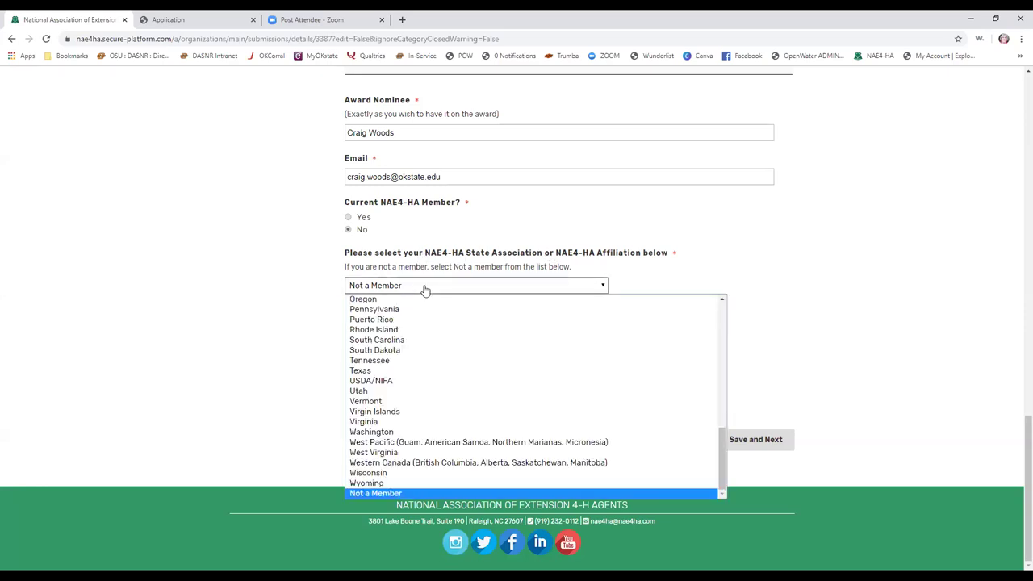
click(395, 494)
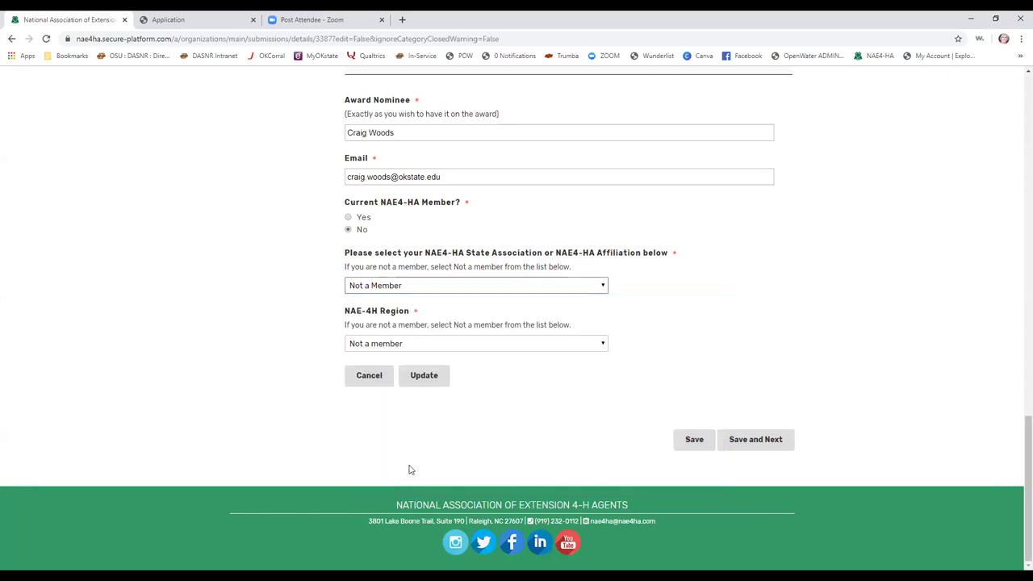
click(446, 351)
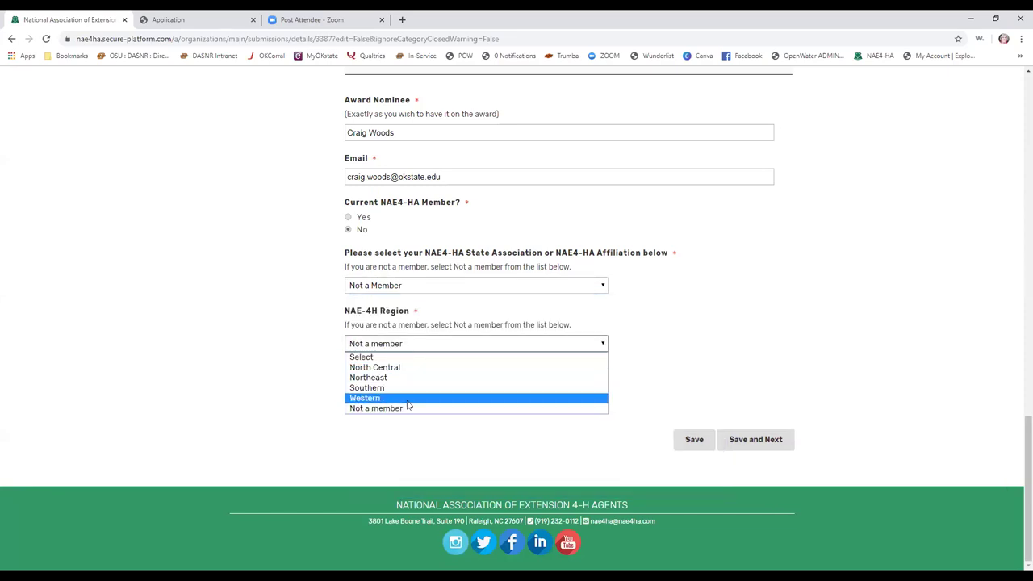
click(484, 408)
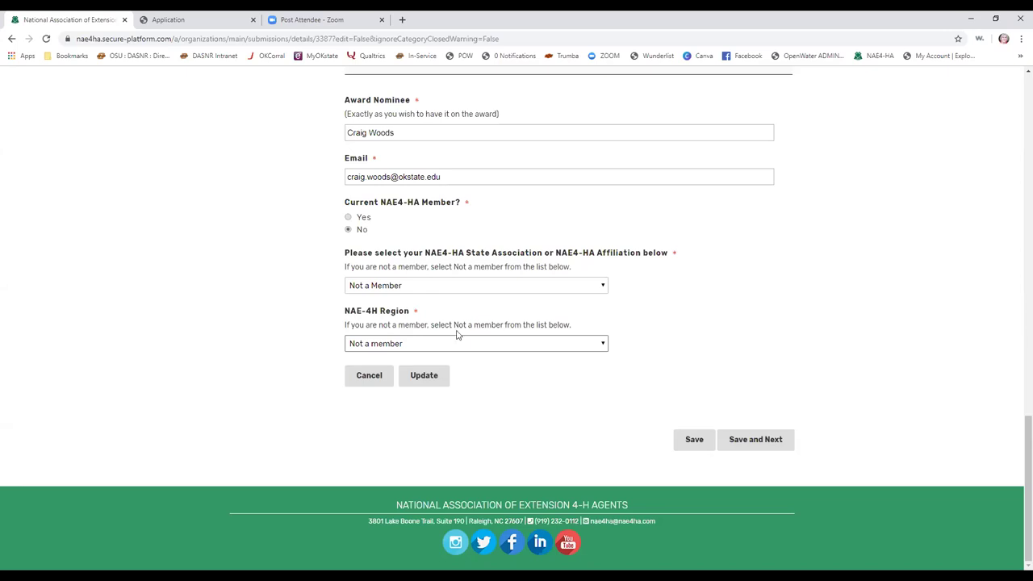
scroll(767, 408, up, 1)
scroll(767, 408, down, 1)
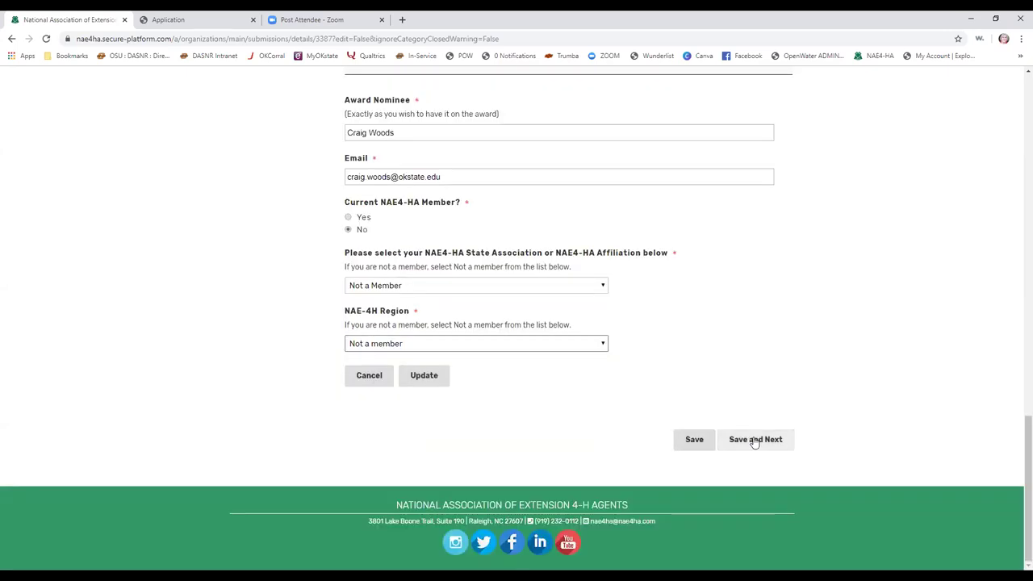
click(754, 440)
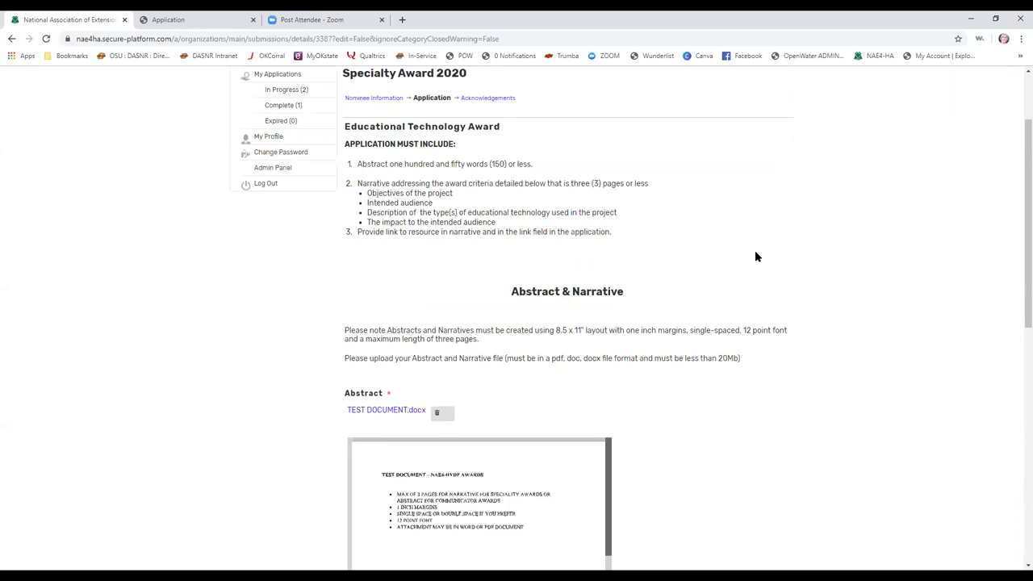
Step: Look through the Educational Technology Award requirements, the uploaded abstract and narrative documents, and the resource URL
scroll(757, 257, down, 1)
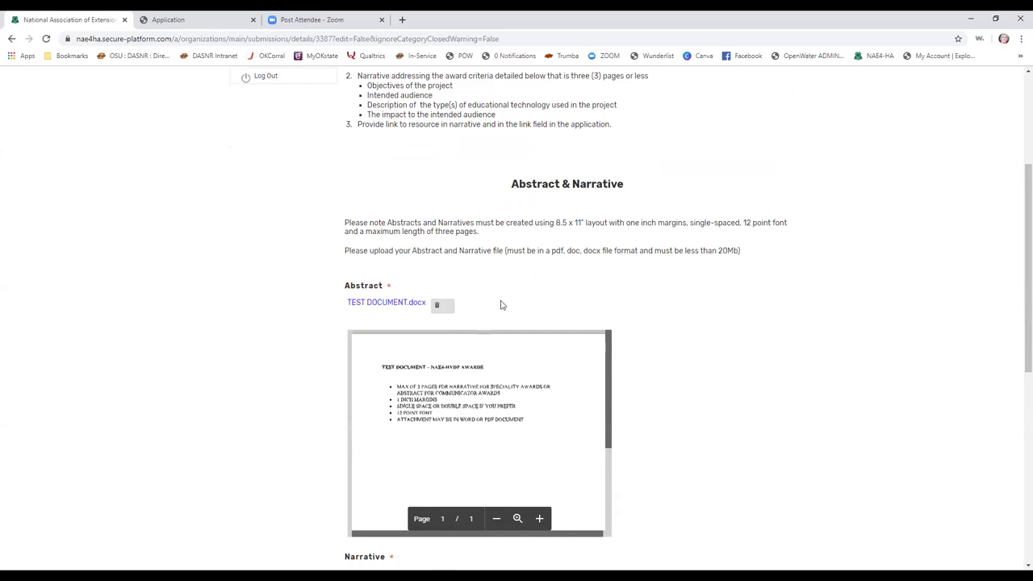
scroll(501, 305, down, 1)
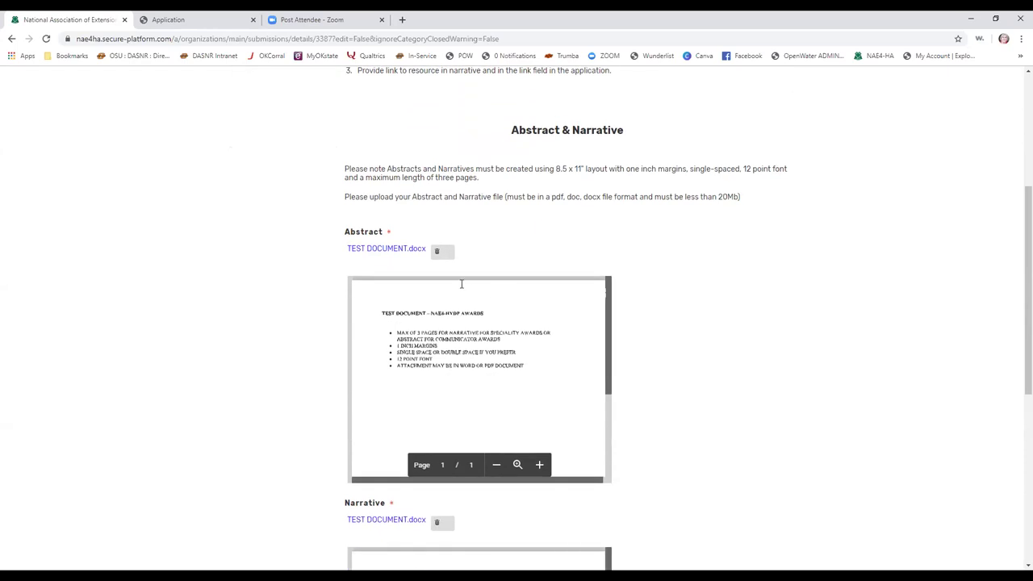
scroll(453, 301, down, 3)
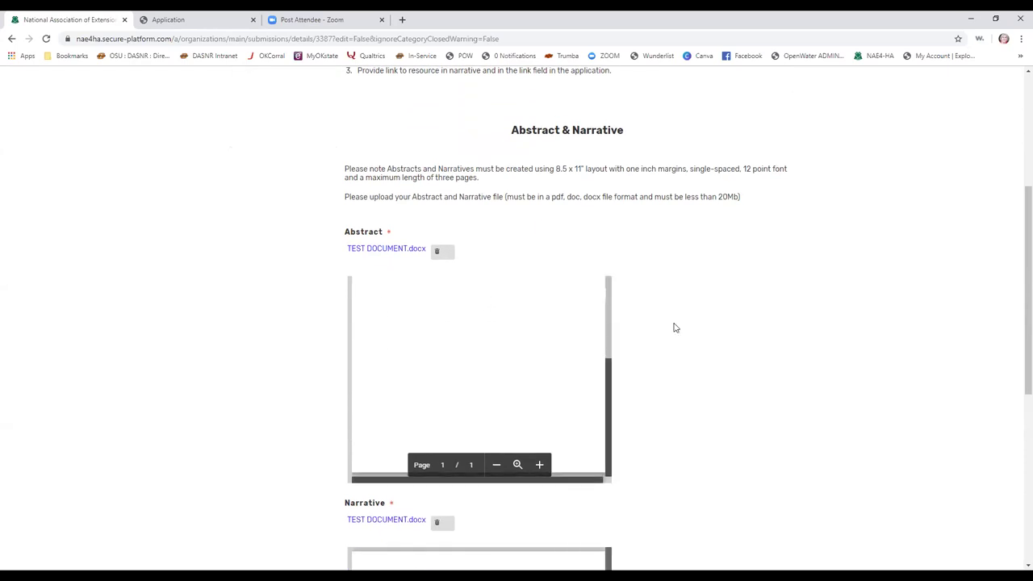
scroll(675, 325, down, 3)
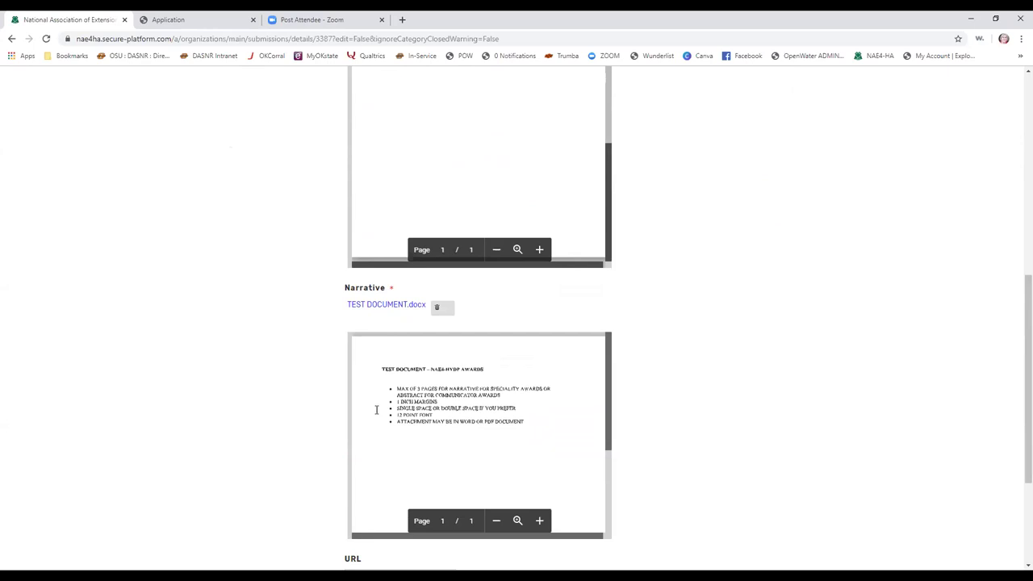
scroll(718, 402, down, 2)
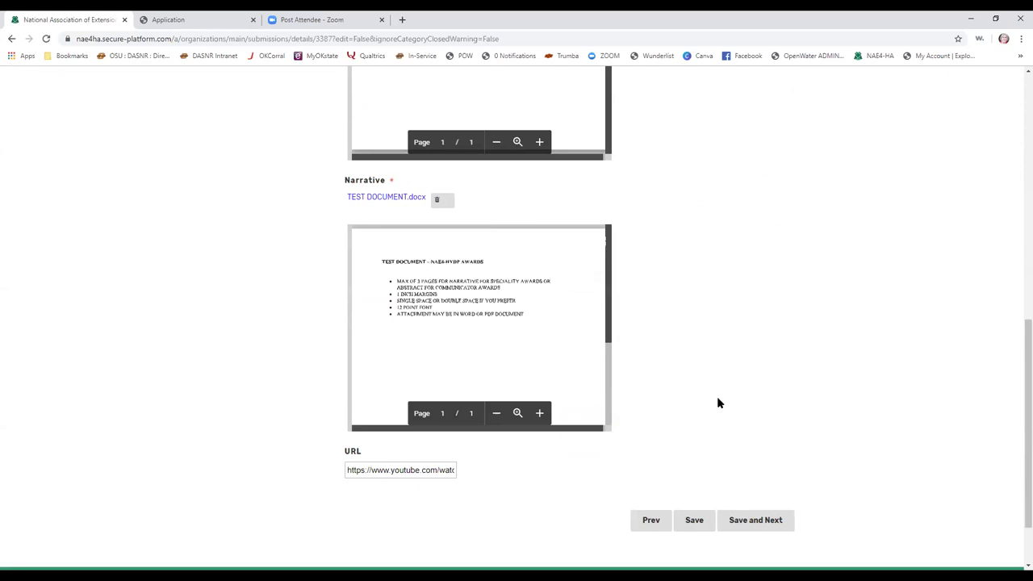
scroll(718, 402, down, 1)
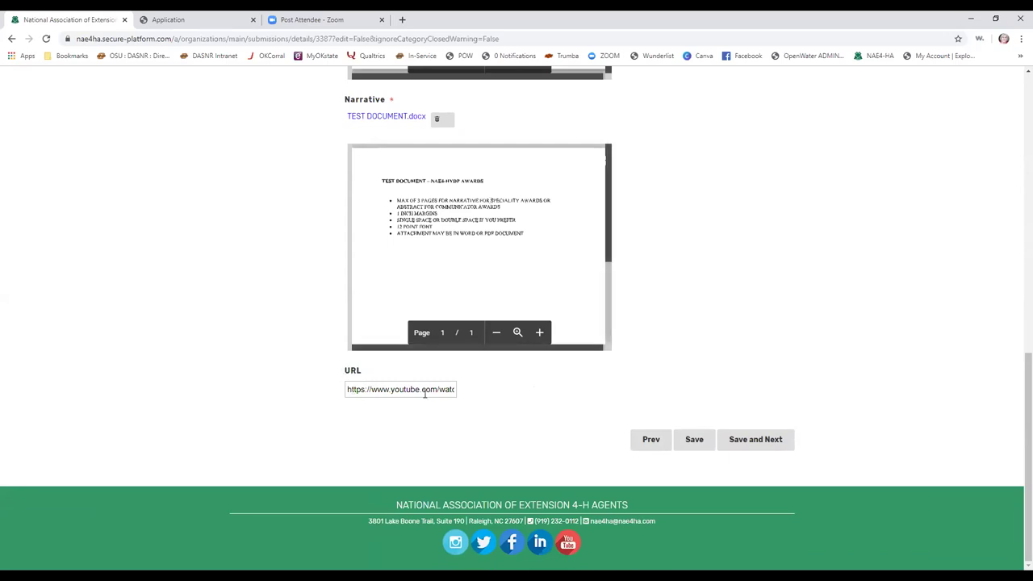
scroll(501, 332, up, 3)
scroll(502, 332, up, 5)
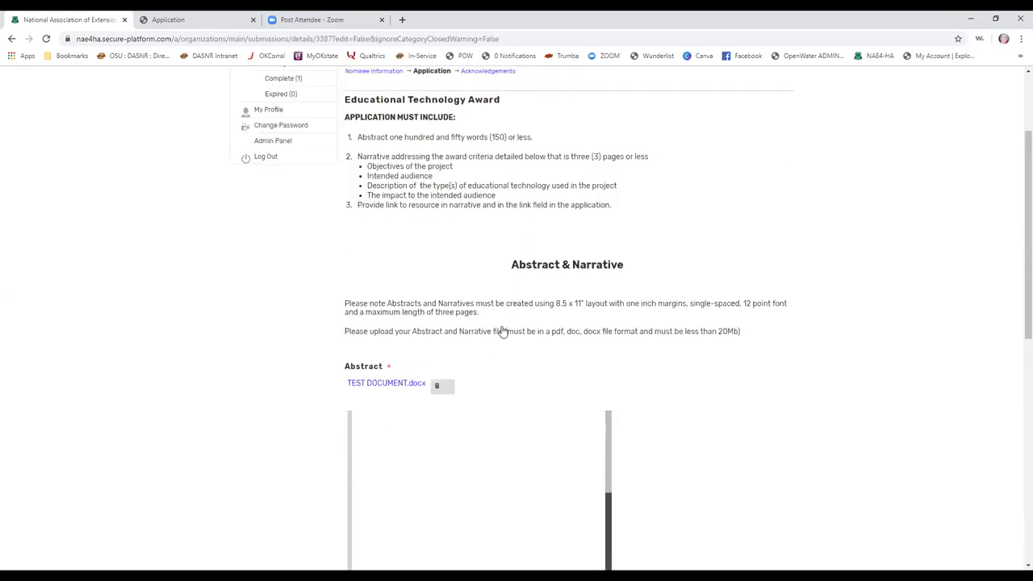
scroll(502, 332, down, 3)
scroll(502, 332, down, 5)
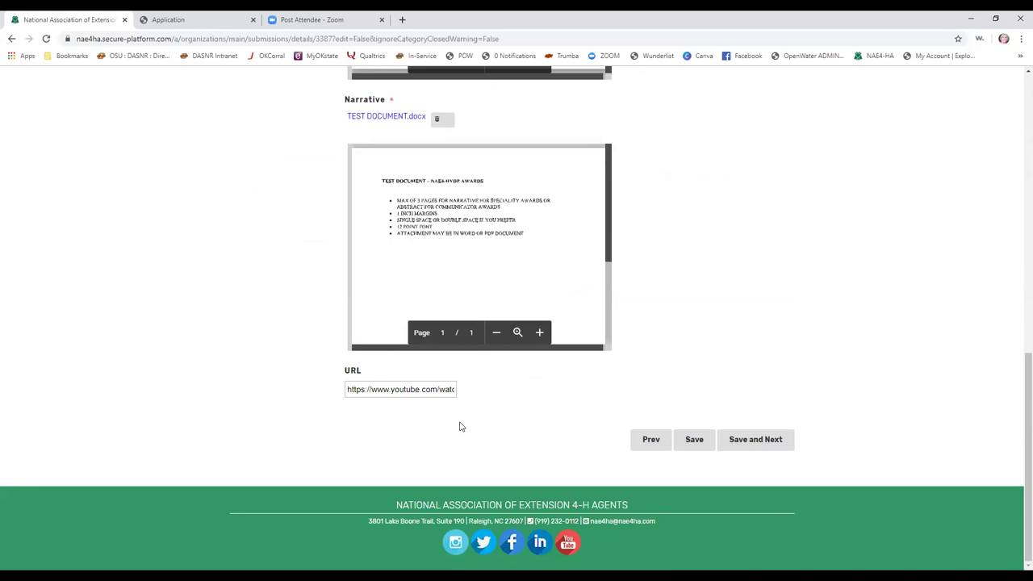
Step: Return to the in-progress applications and reopen the Educational Technology Award application for editing
click(769, 438)
scroll(307, 199, up, 4)
scroll(259, 168, up, 1)
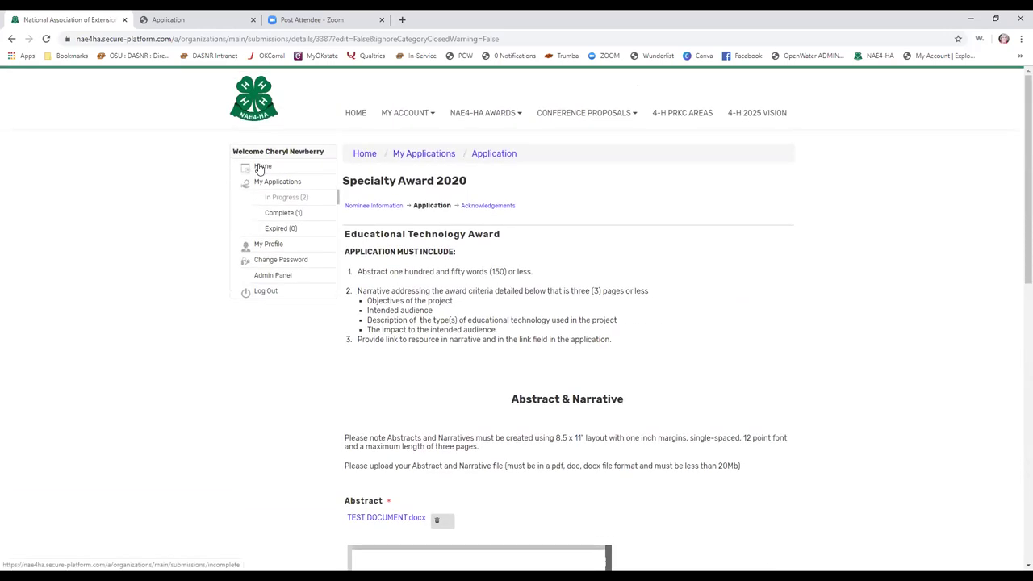
click(297, 199)
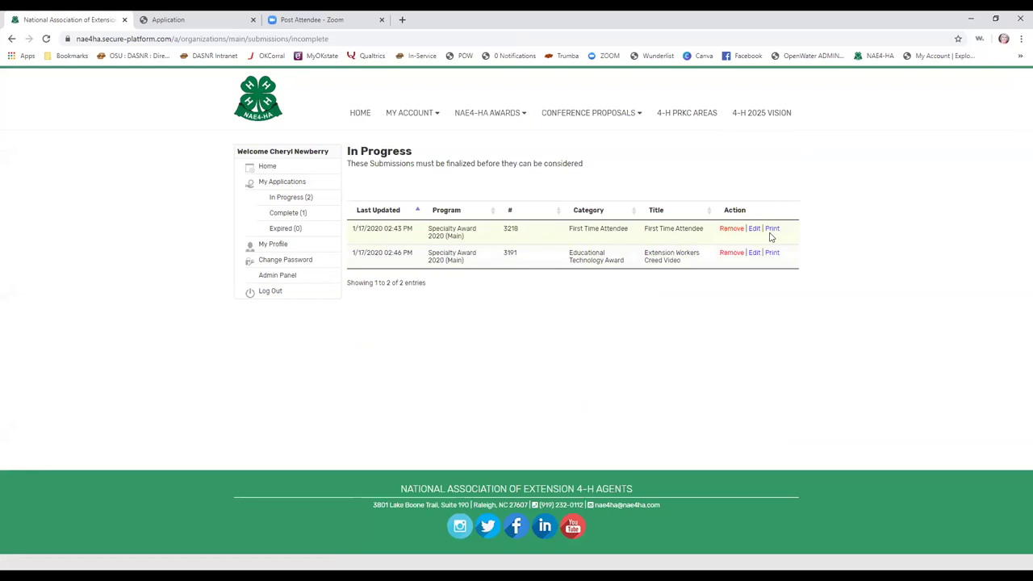
click(755, 255)
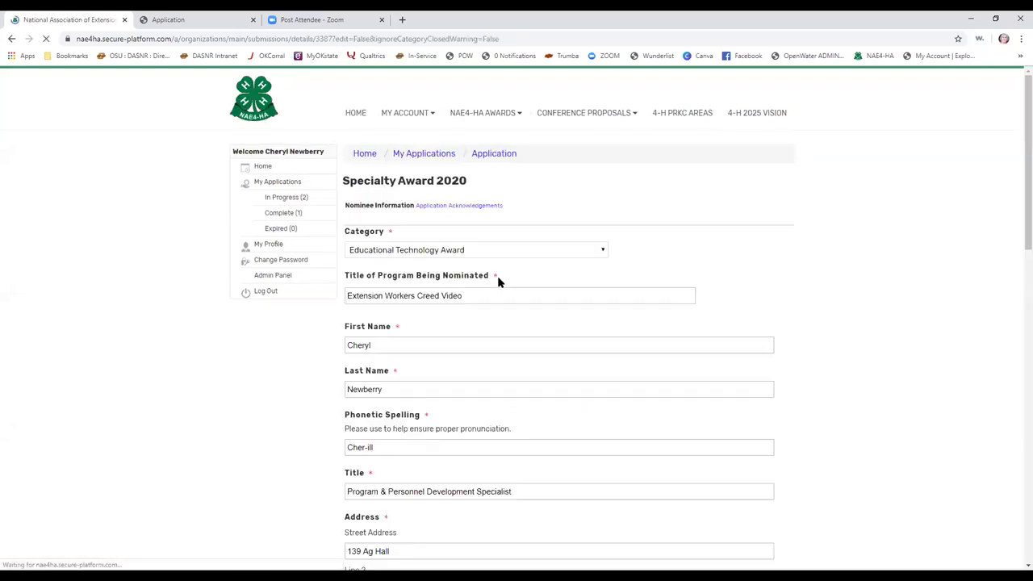
Step: Change the application's award category to Excellence in 4-H Volunteerism Award
click(512, 256)
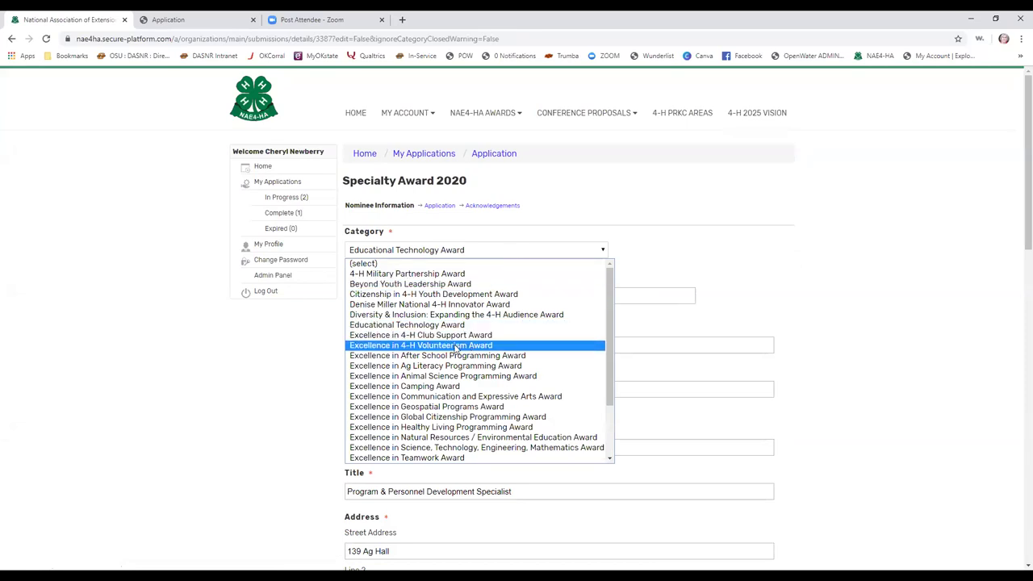
key(Escape)
click(494, 252)
click(477, 344)
Step: Replace the title of the program being nominated with "vol award"
scroll(591, 305, down, 1)
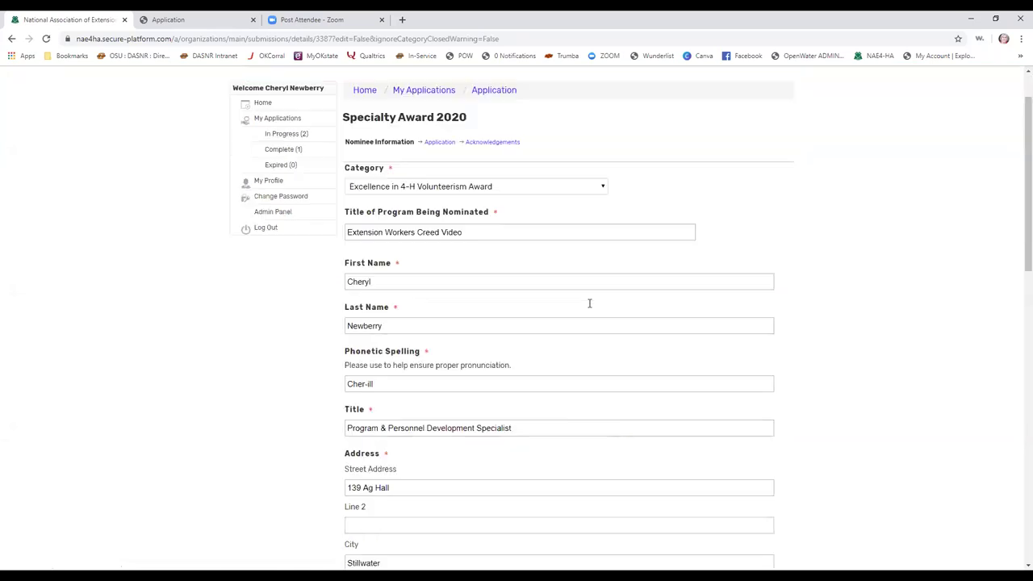
scroll(589, 305, down, 1)
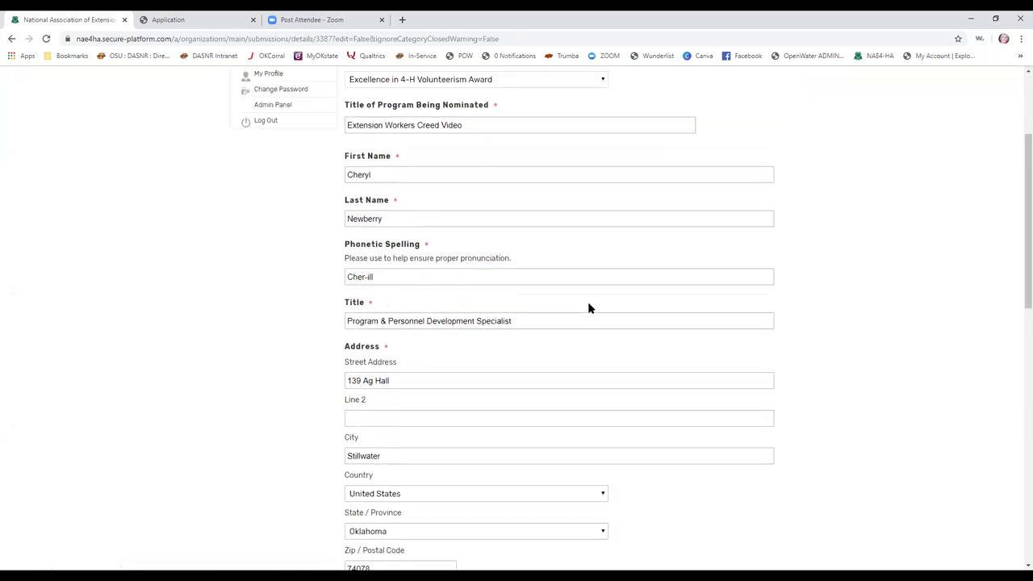
scroll(589, 306, up, 1)
drag(461, 188, 286, 196)
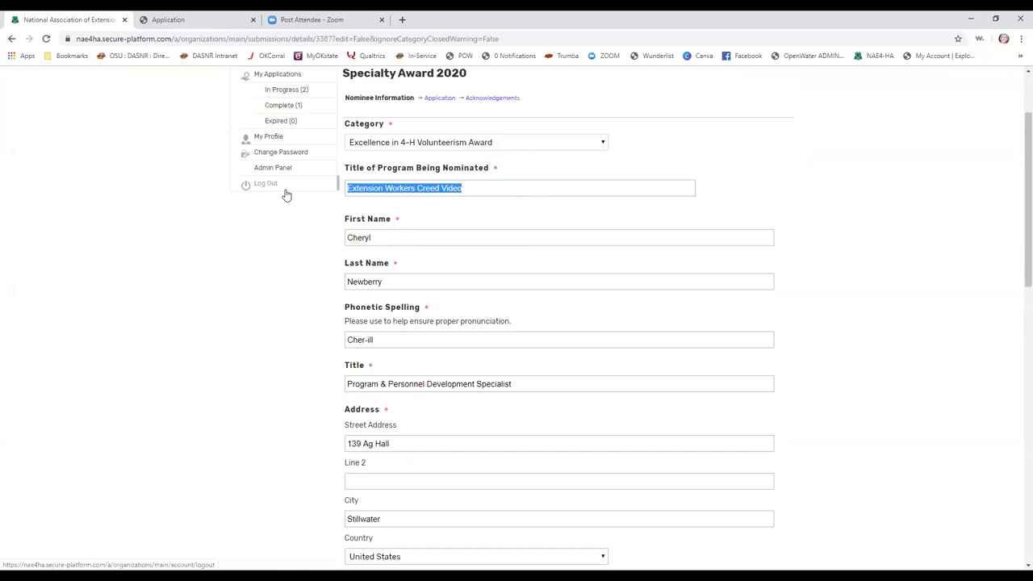
text(vol award)
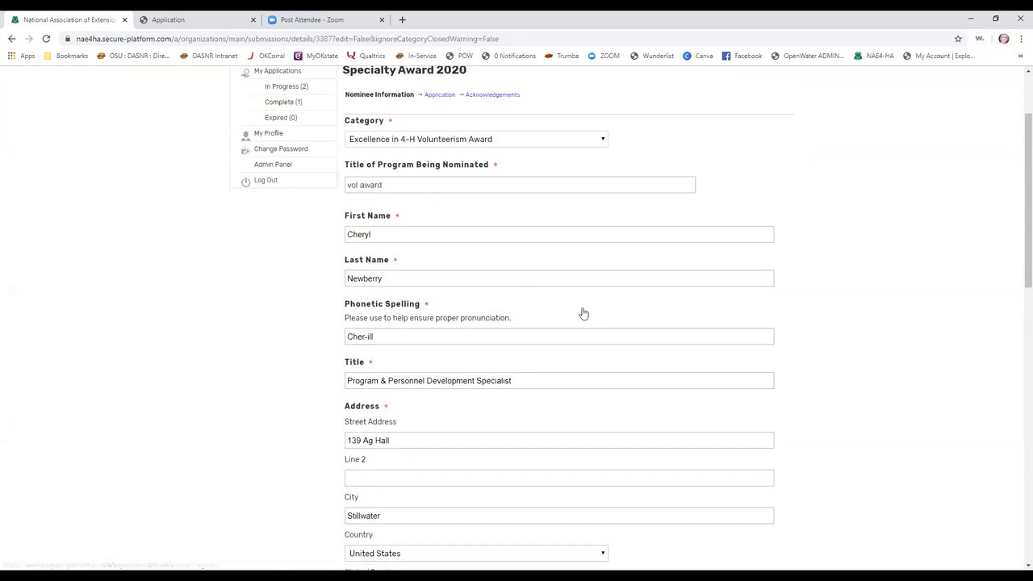
scroll(581, 309, down, 6)
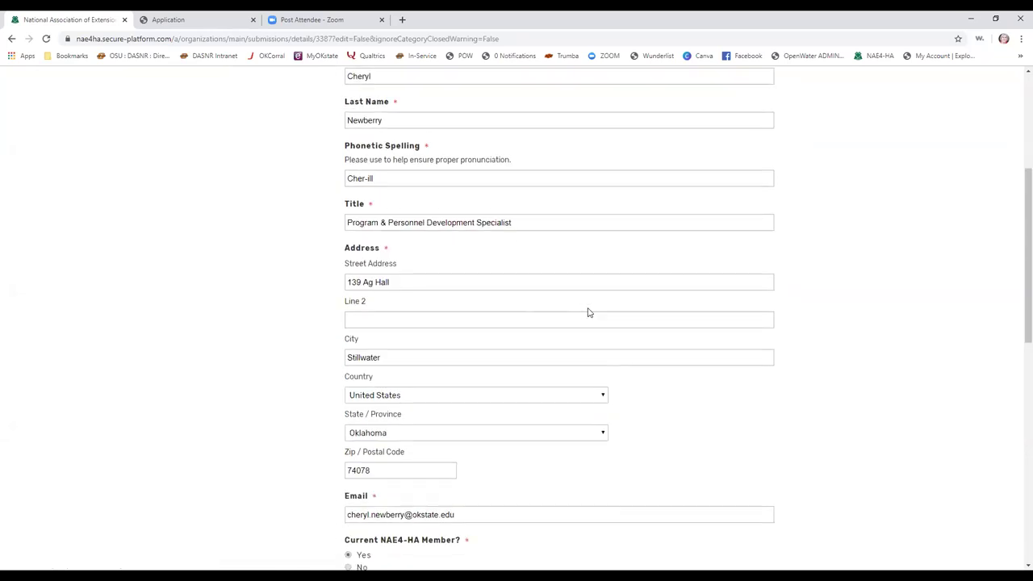
scroll(514, 261, down, 3)
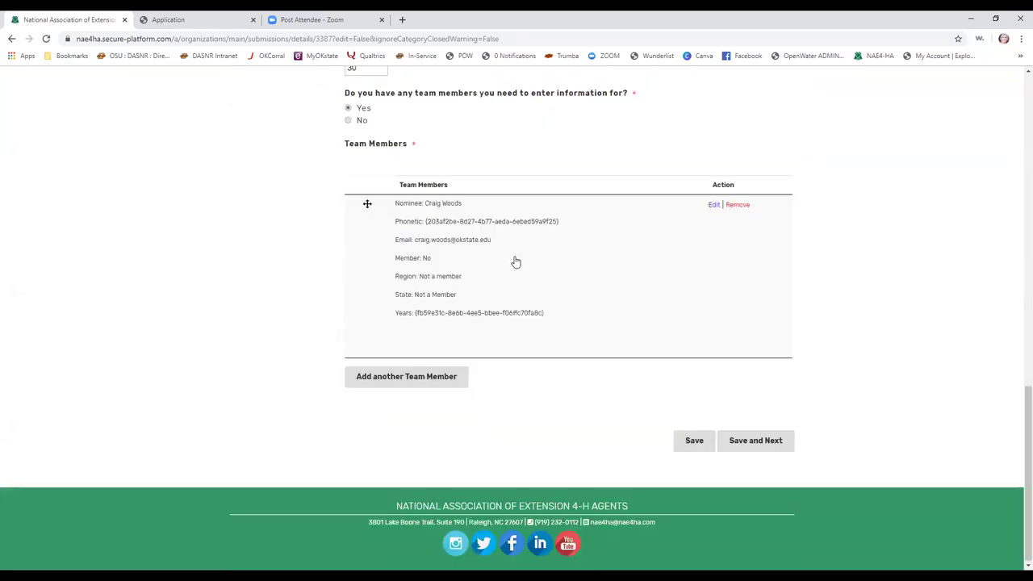
Step: Save the nominee information, continue to the application page, and review the Excellence in 4-H Volunteerism Award requirements and supplemental file uploads
click(735, 442)
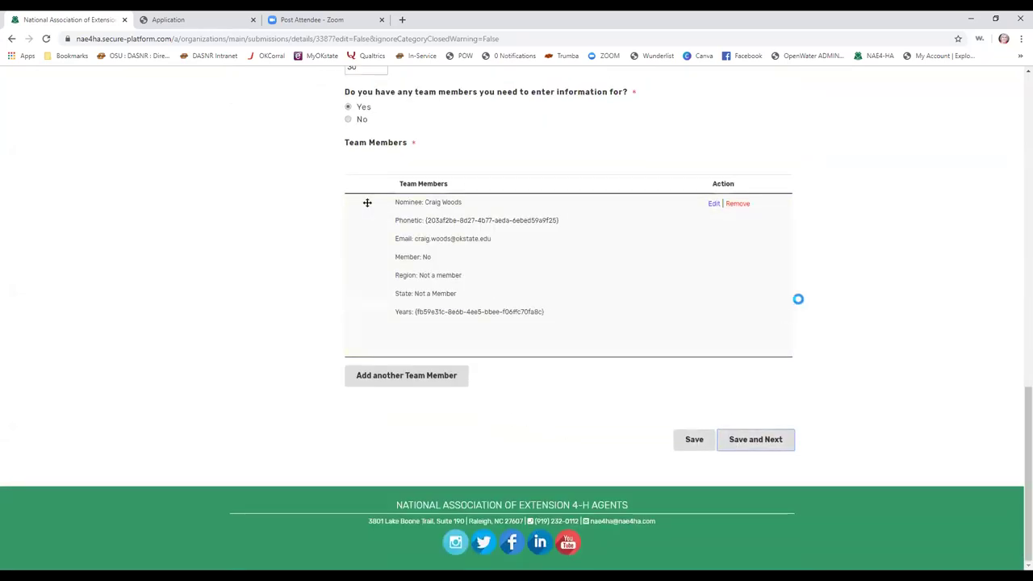
scroll(583, 305, down, 3)
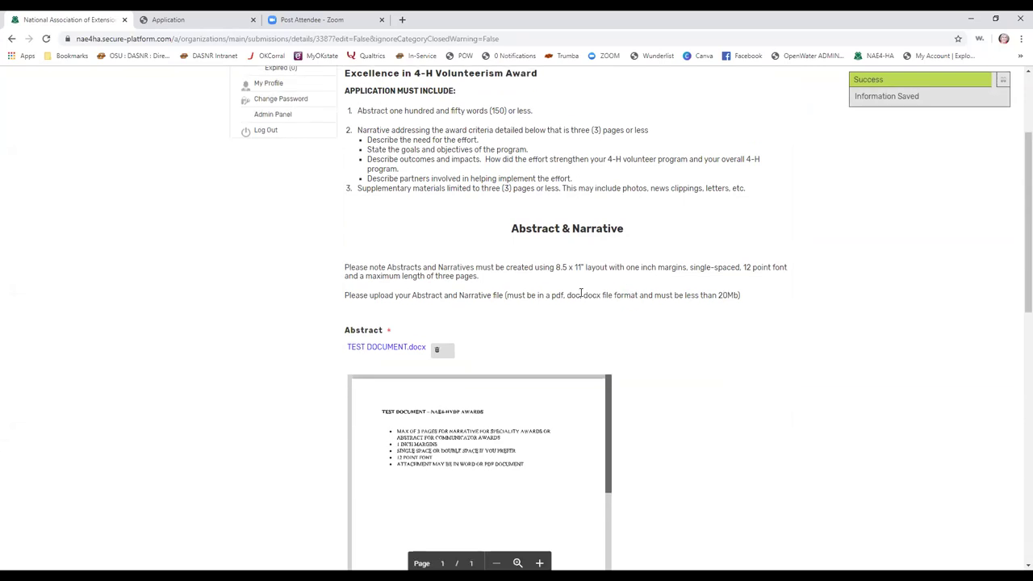
scroll(622, 210, down, 6)
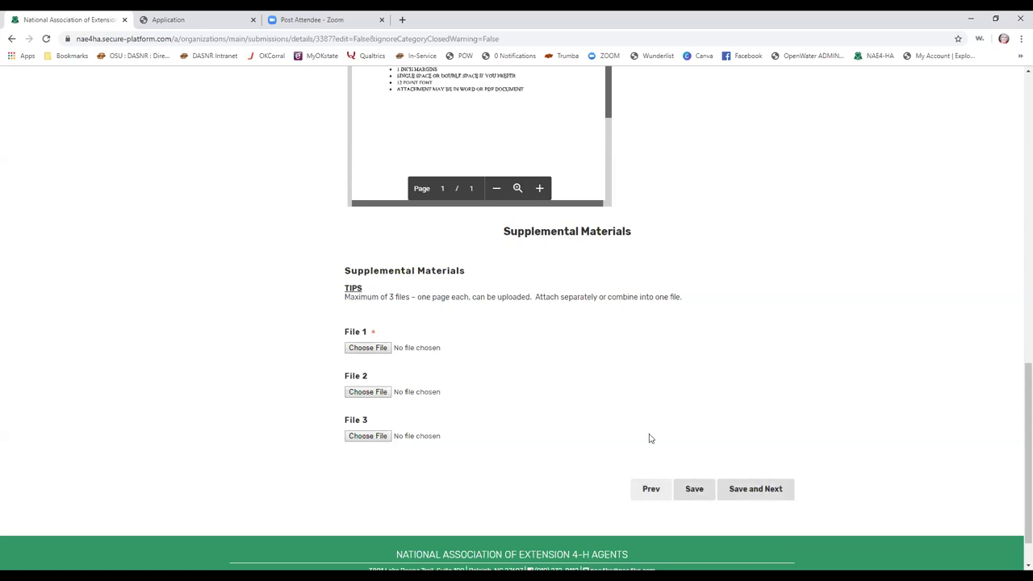
scroll(452, 363, up, 7)
scroll(408, 332, up, 3)
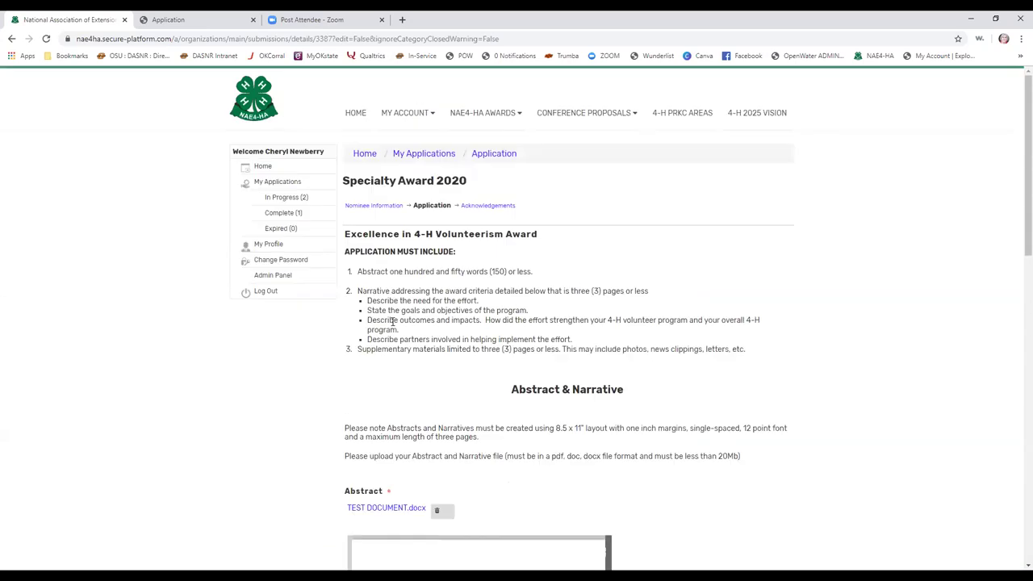
Step: Reopen the in-progress "vol award" application, change its category to Excellence in Teamwork Award, and save through to the application page
click(11, 39)
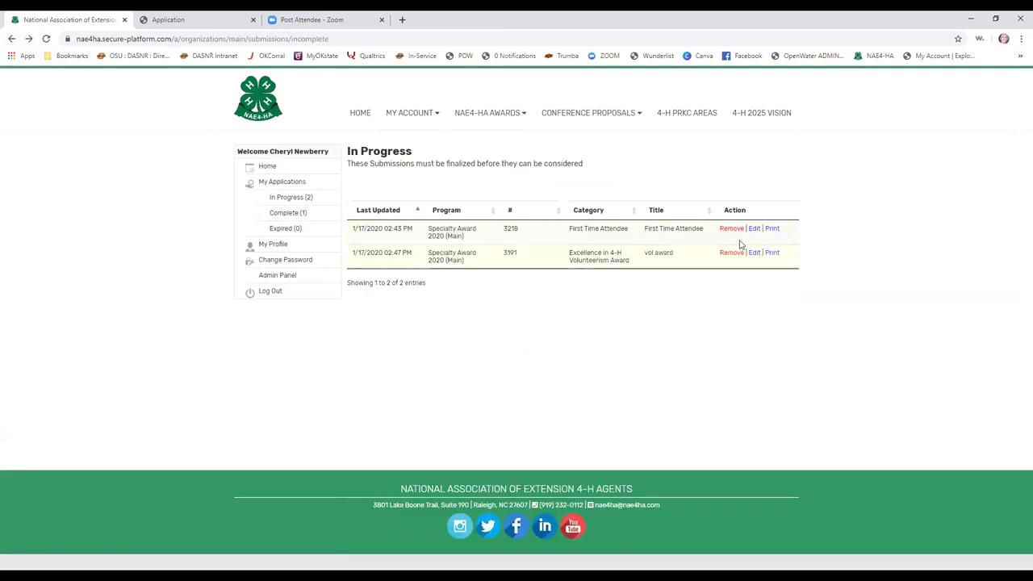
click(756, 254)
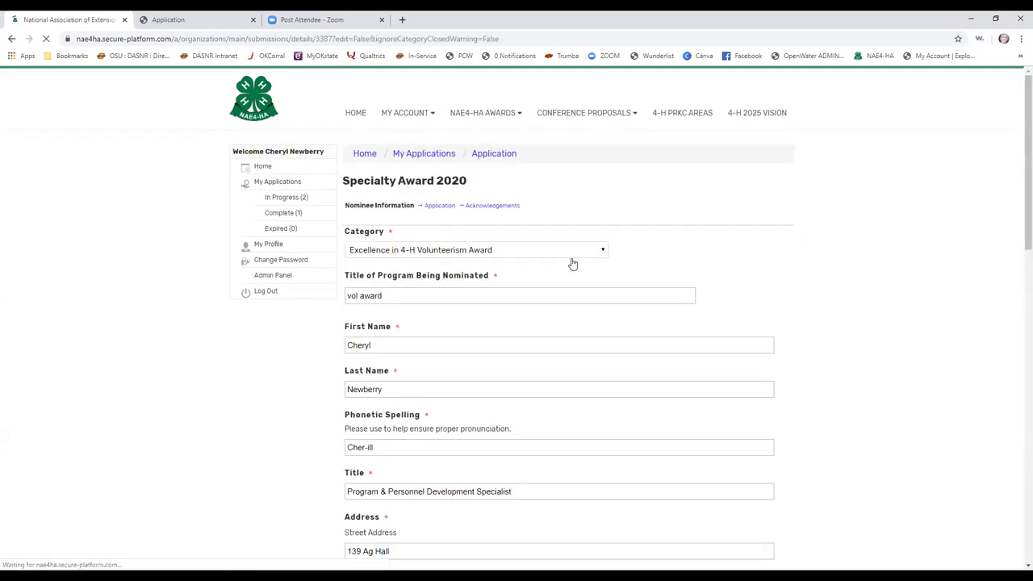
click(536, 252)
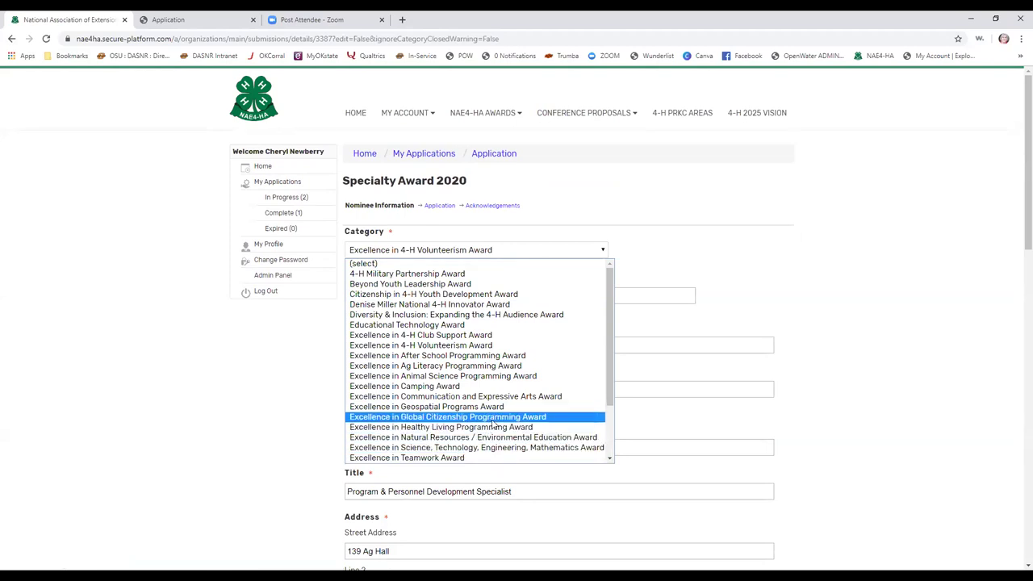
click(452, 458)
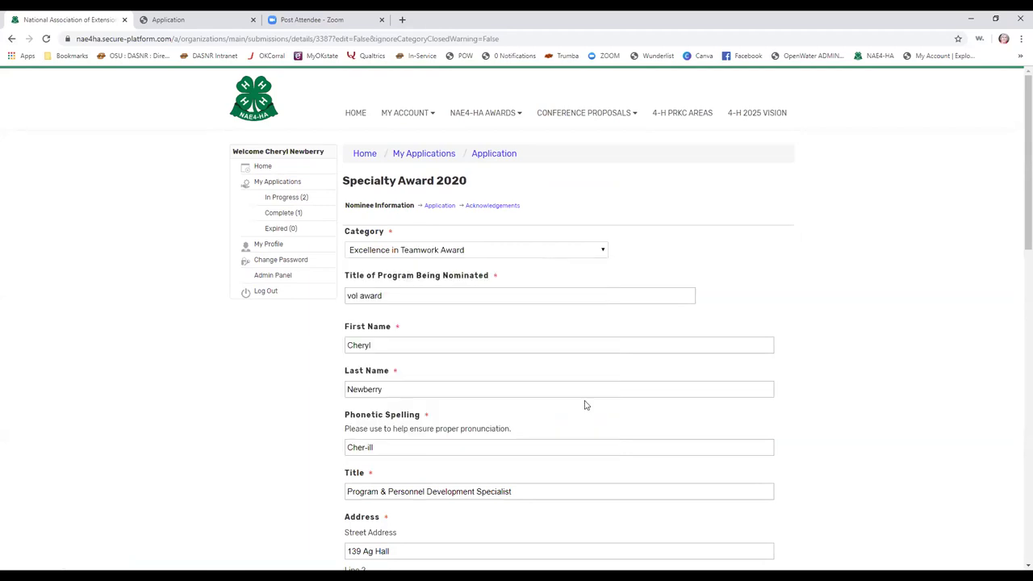
scroll(714, 445, down, 3)
scroll(719, 446, down, 8)
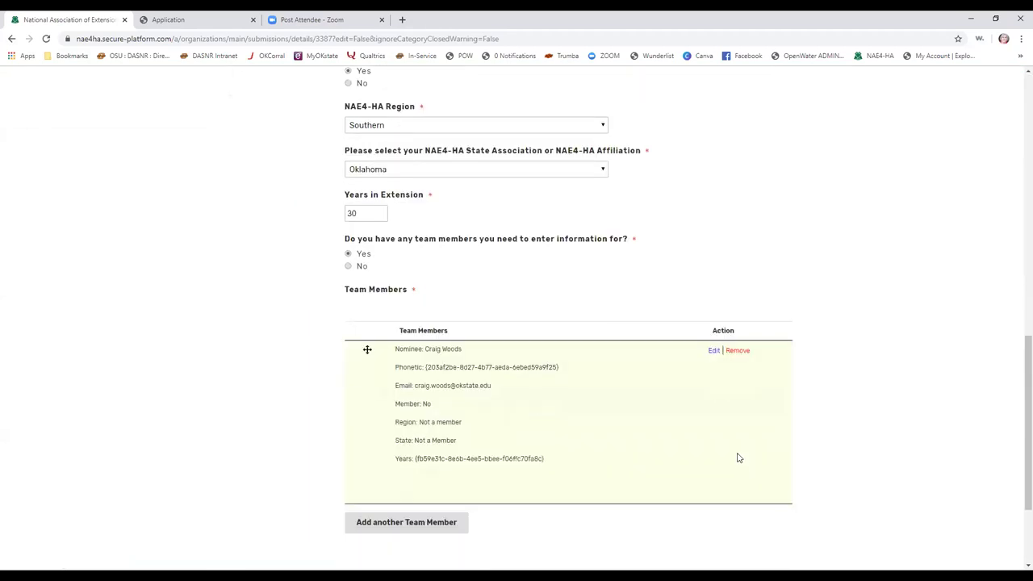
click(744, 449)
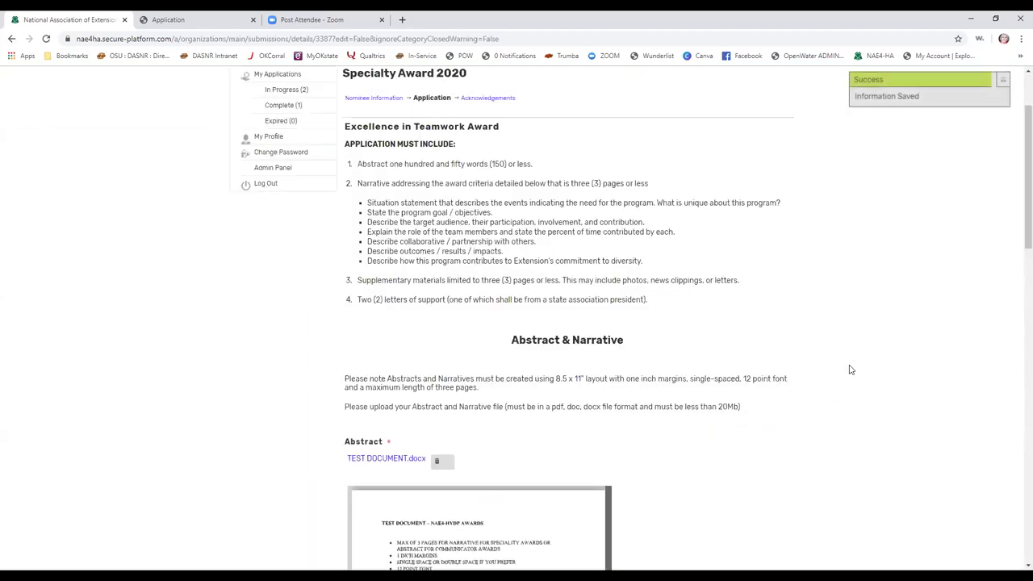
Step: Look through the Excellence in Teamwork Award requirements, uploaded documents, supplemental materials, and the letter of recommendation and letter of support uploads
scroll(850, 370, down, 6)
scroll(850, 370, down, 3)
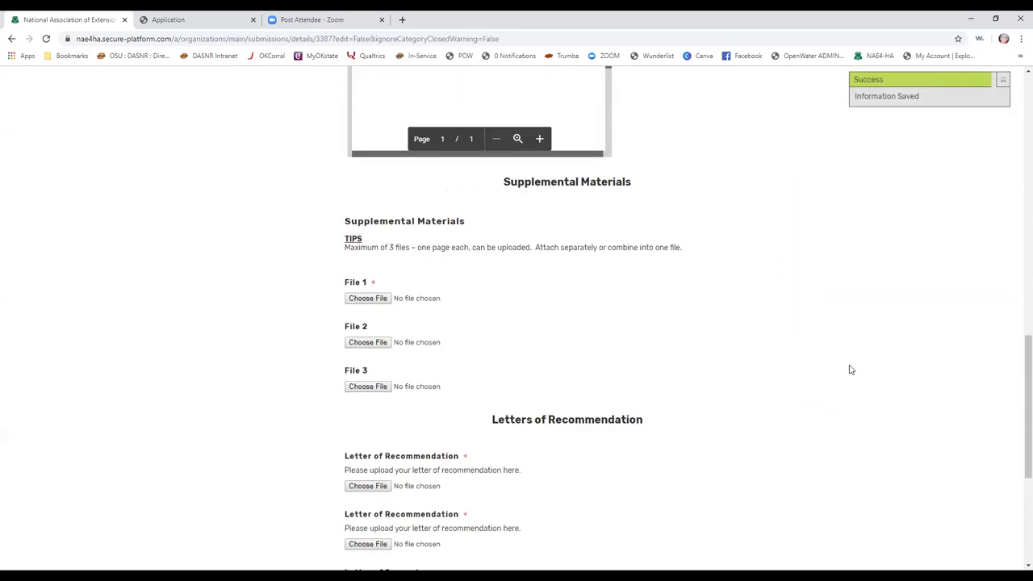
scroll(850, 370, down, 2)
scroll(850, 370, up, 1)
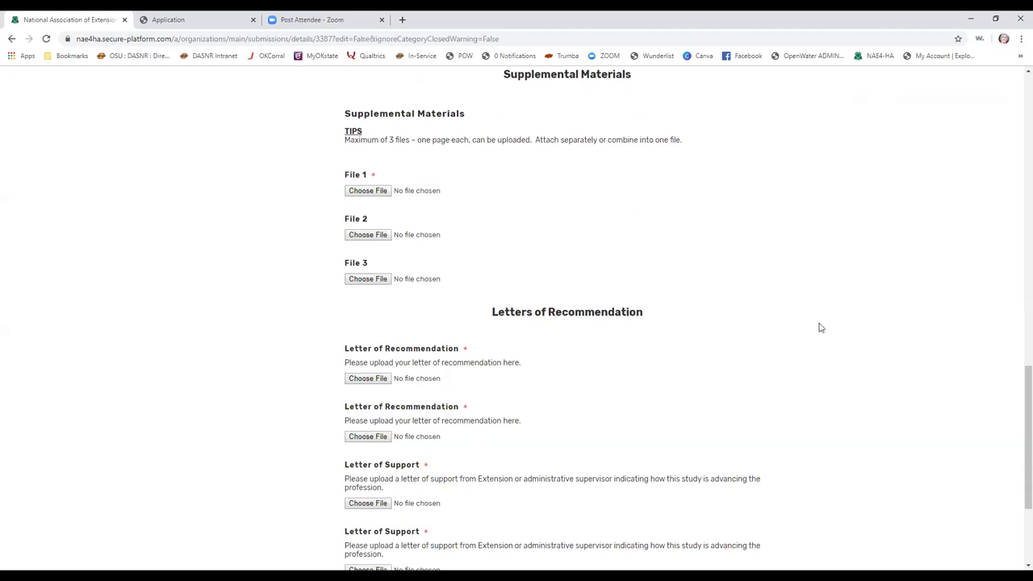
scroll(418, 170, up, 4)
scroll(418, 175, up, 3)
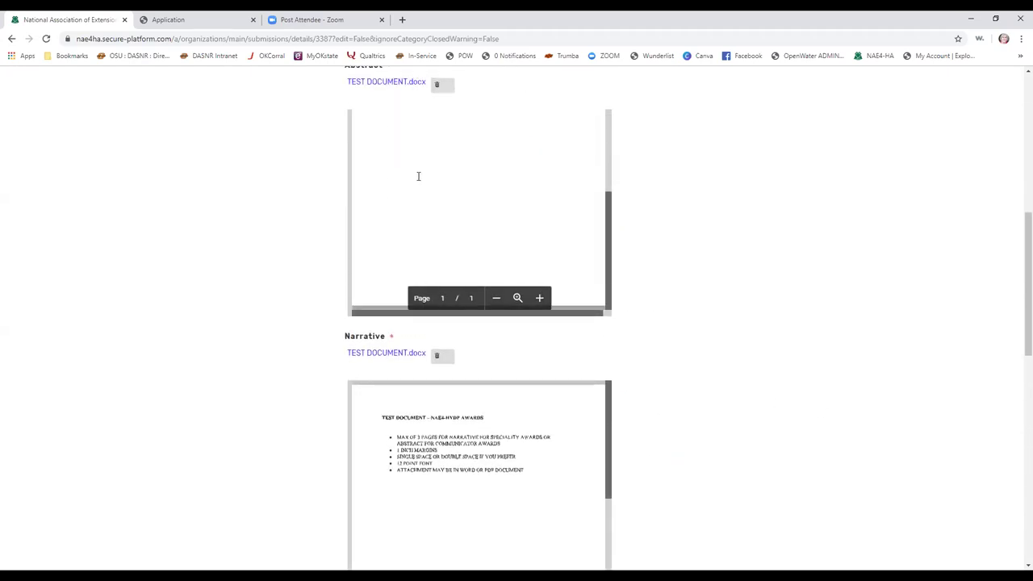
scroll(690, 320, down, 5)
scroll(690, 321, down, 1)
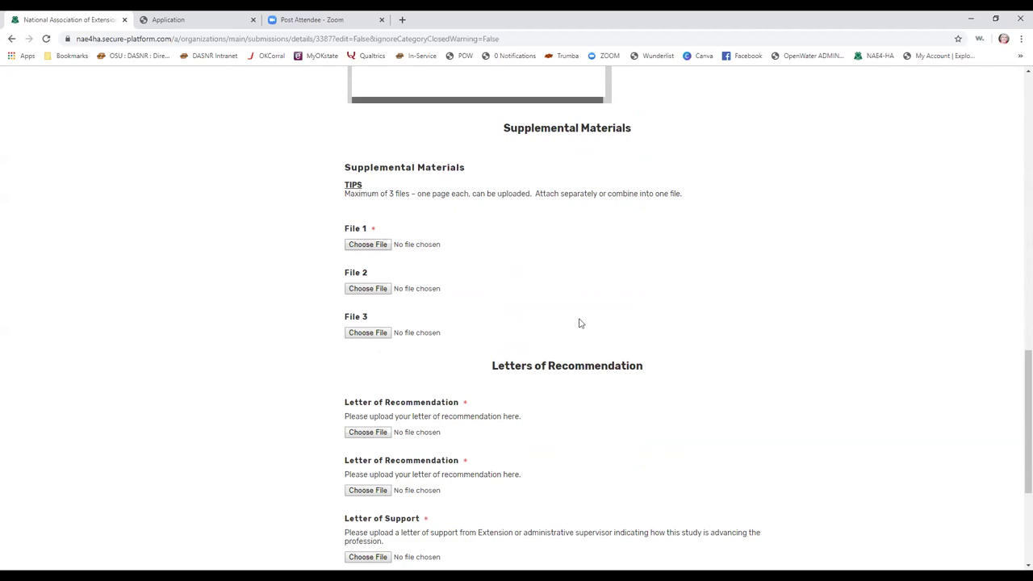
scroll(582, 324, down, 2)
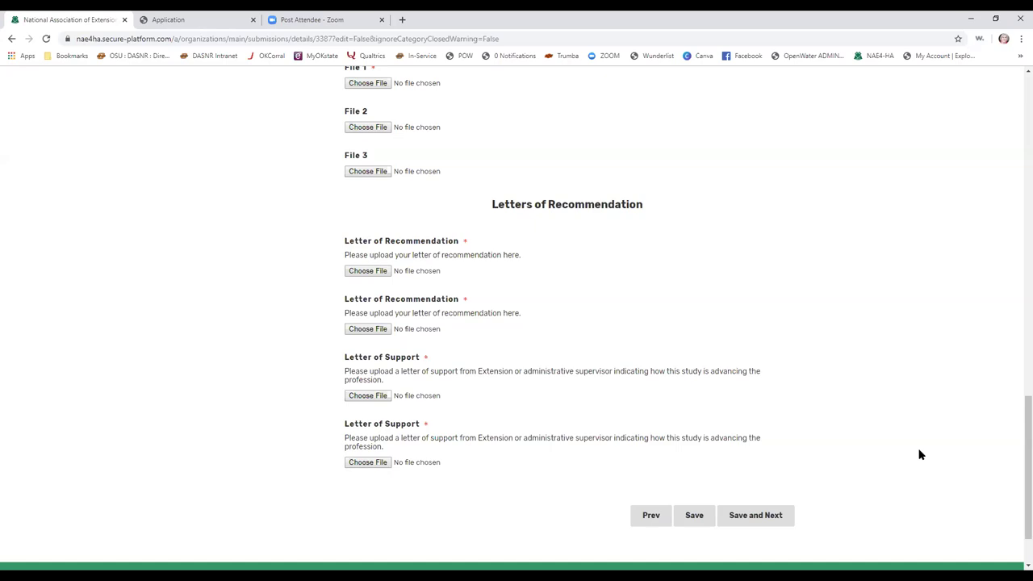
scroll(920, 455, up, 12)
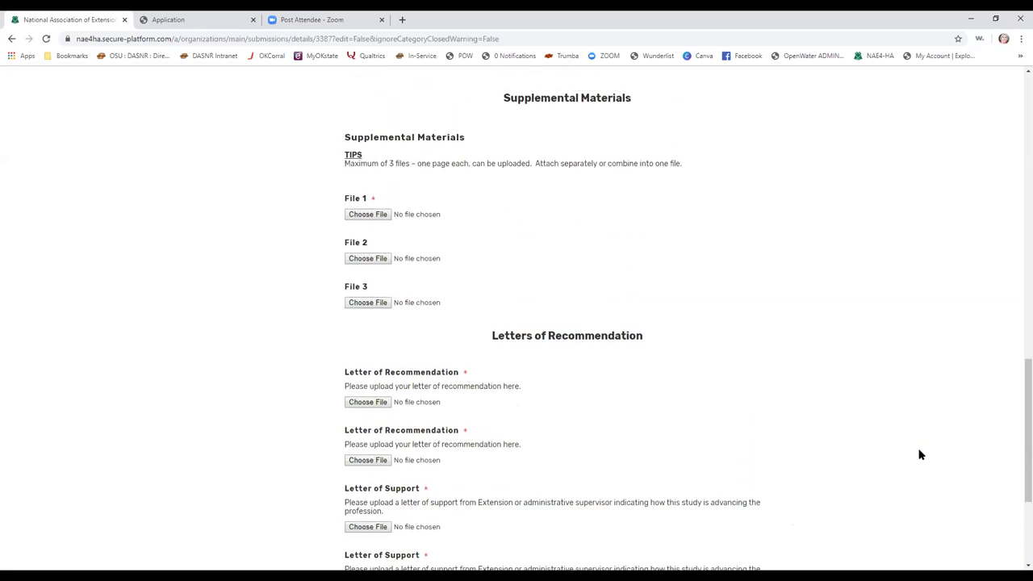
scroll(919, 455, up, 3)
scroll(581, 299, down, 1)
scroll(442, 243, up, 1)
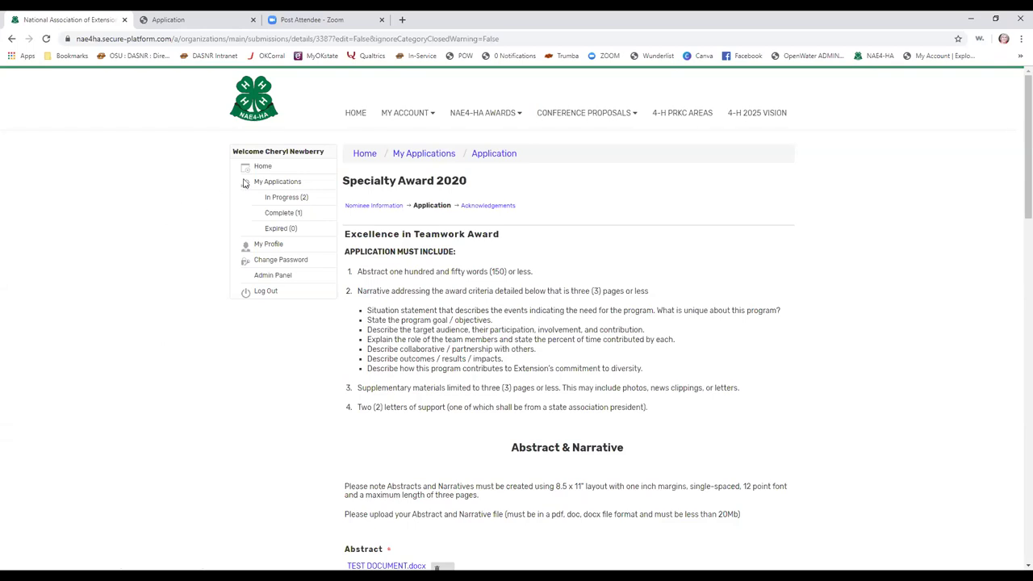
Step: Start a new Service Awards 2020 application from the NAE4-HA award applications
mouse_move(505, 117)
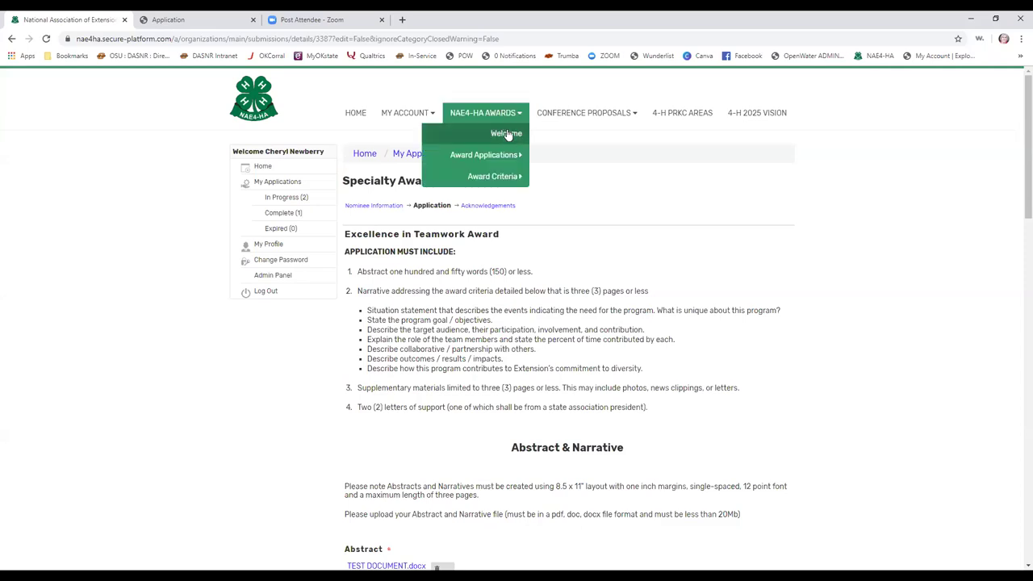
mouse_move(507, 157)
click(590, 177)
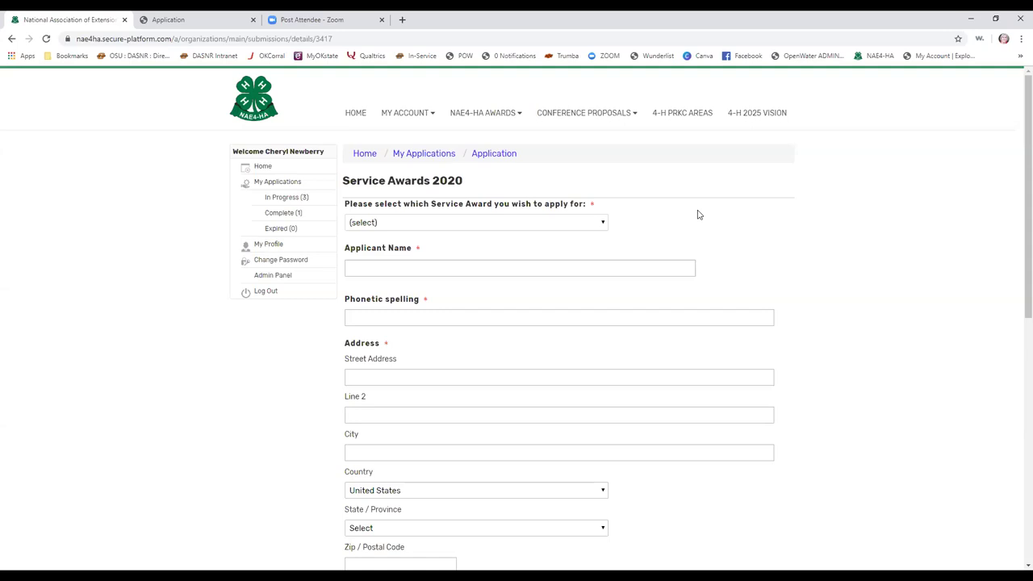
Step: Look over the blank service award form and choose 25 Years of Service Award as the award to apply for
scroll(699, 215, down, 4)
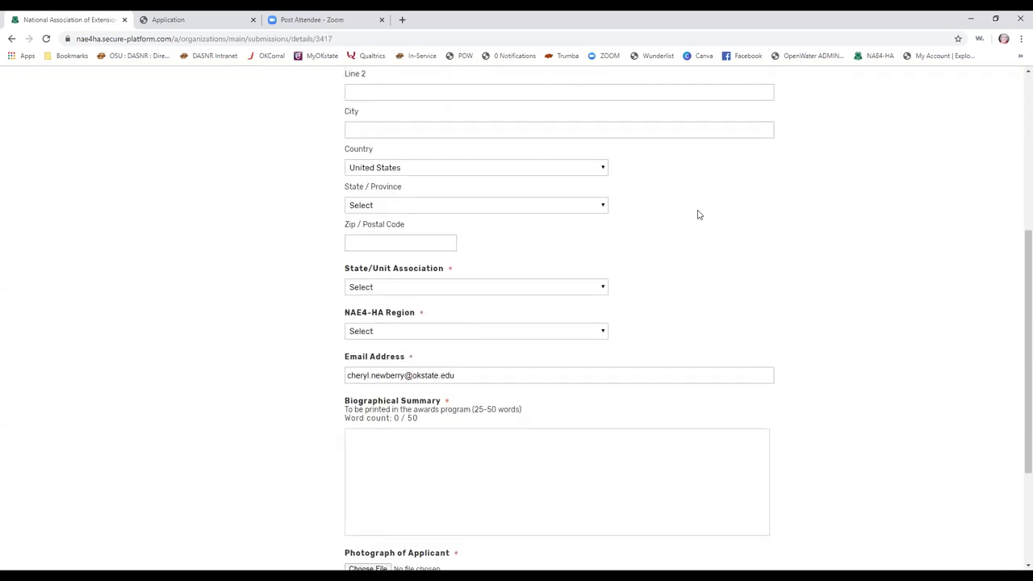
scroll(699, 213, up, 3)
scroll(621, 182, up, 1)
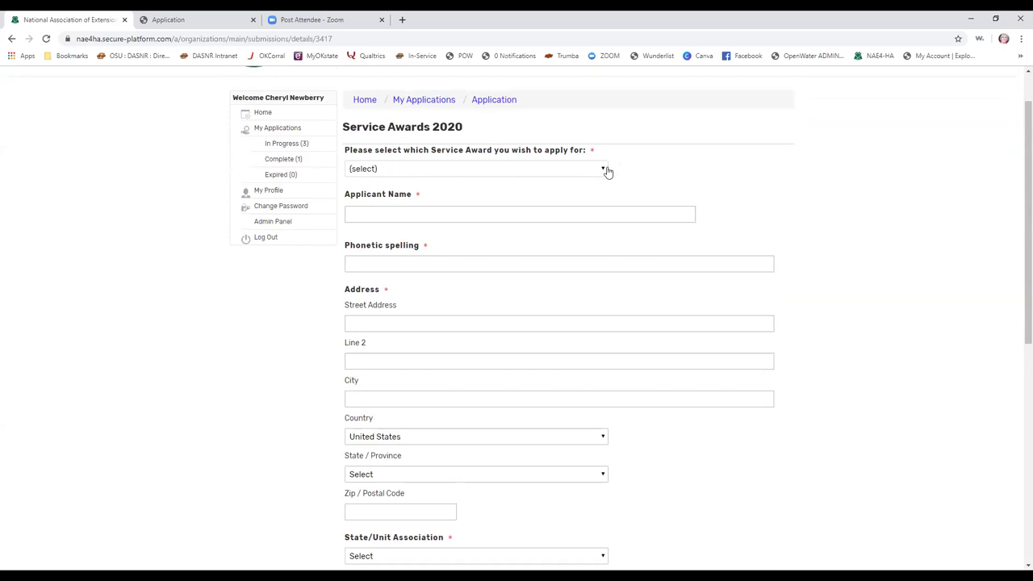
click(606, 171)
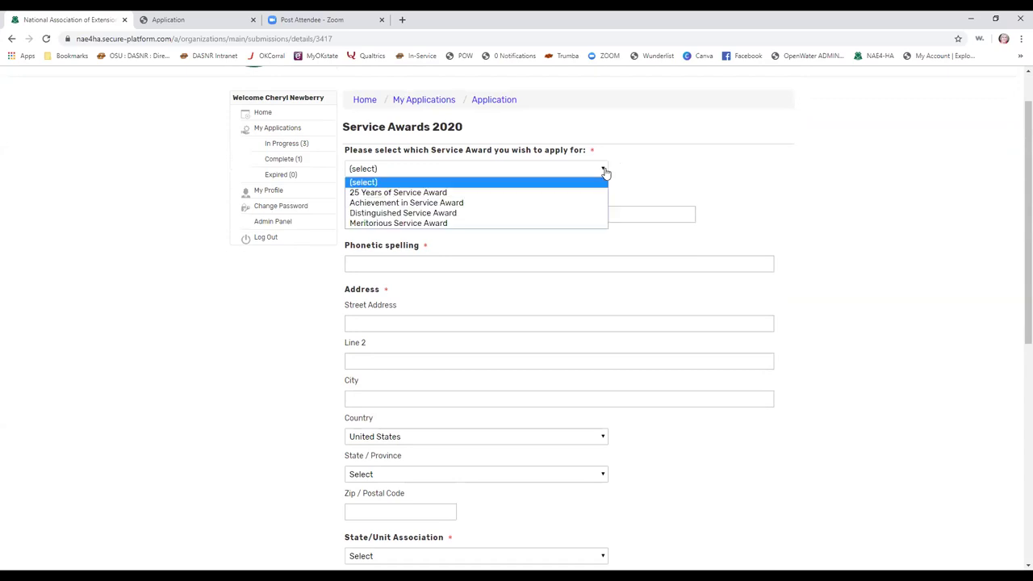
click(435, 194)
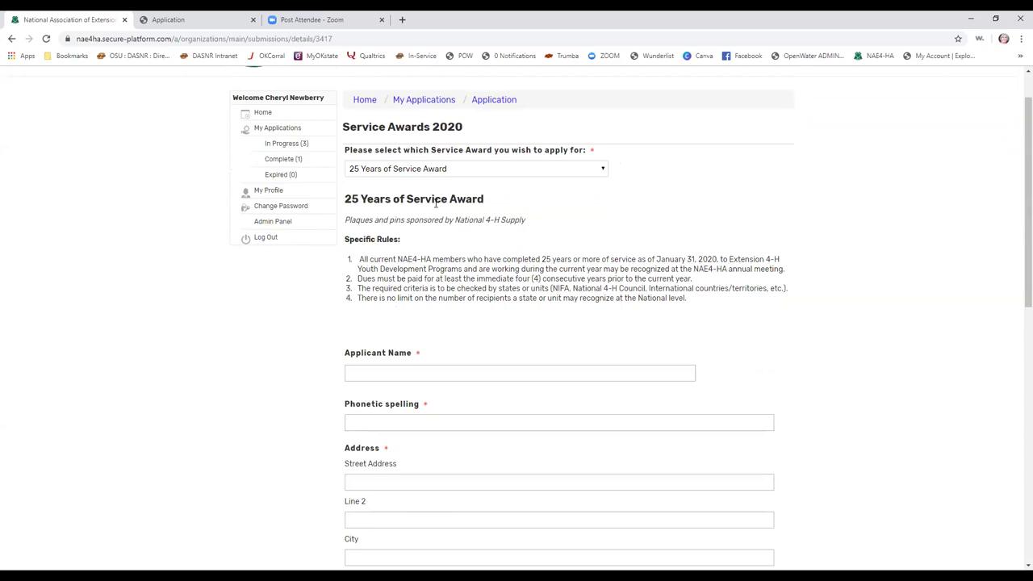
Step: Examine the 25 Years of Service Award rules and form, including the address, State/Unit Association, NAE4-HA region, biographical summary, and applicant photograph fields
scroll(436, 204, down, 3)
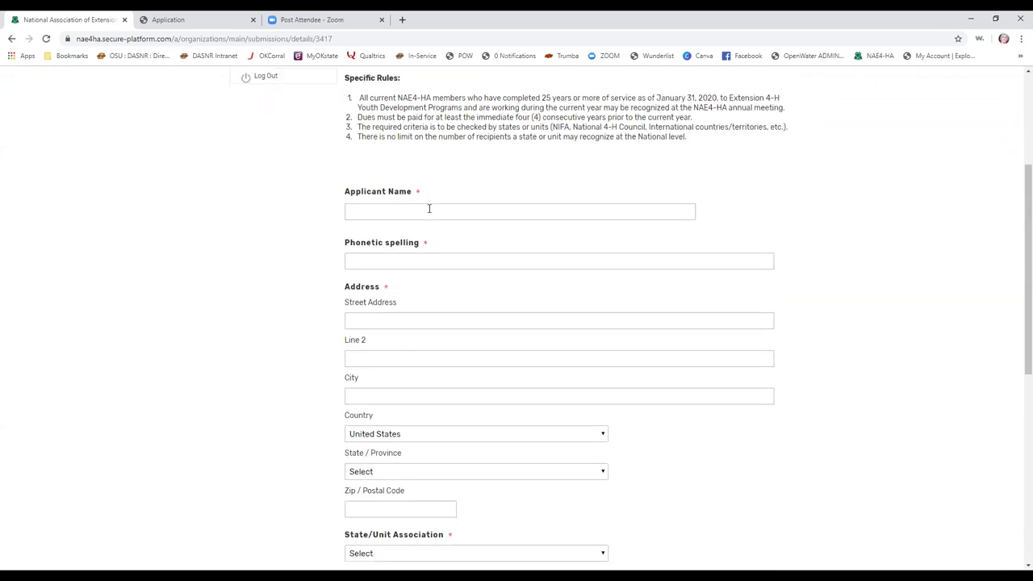
scroll(539, 224, down, 3)
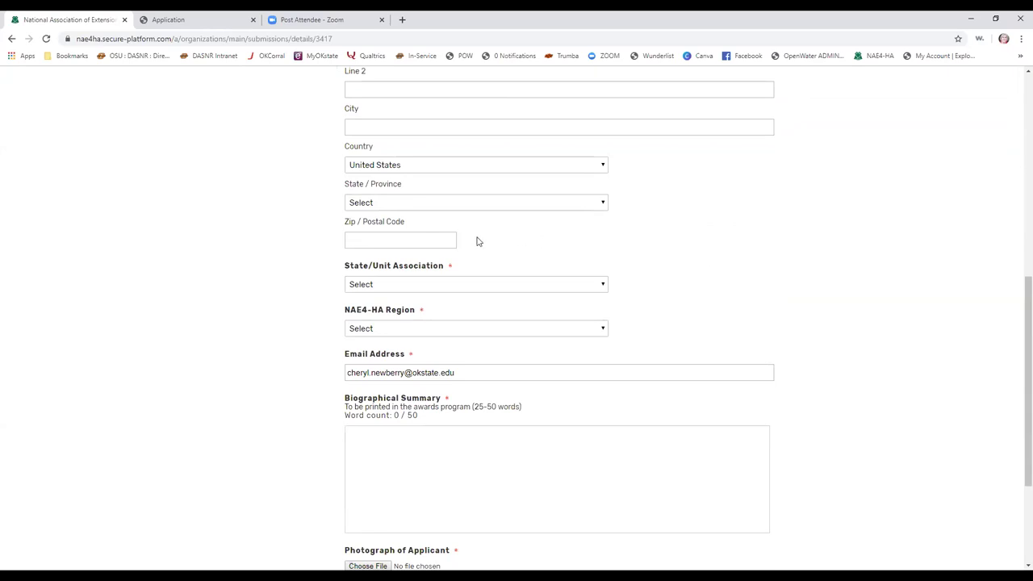
click(383, 285)
click(382, 285)
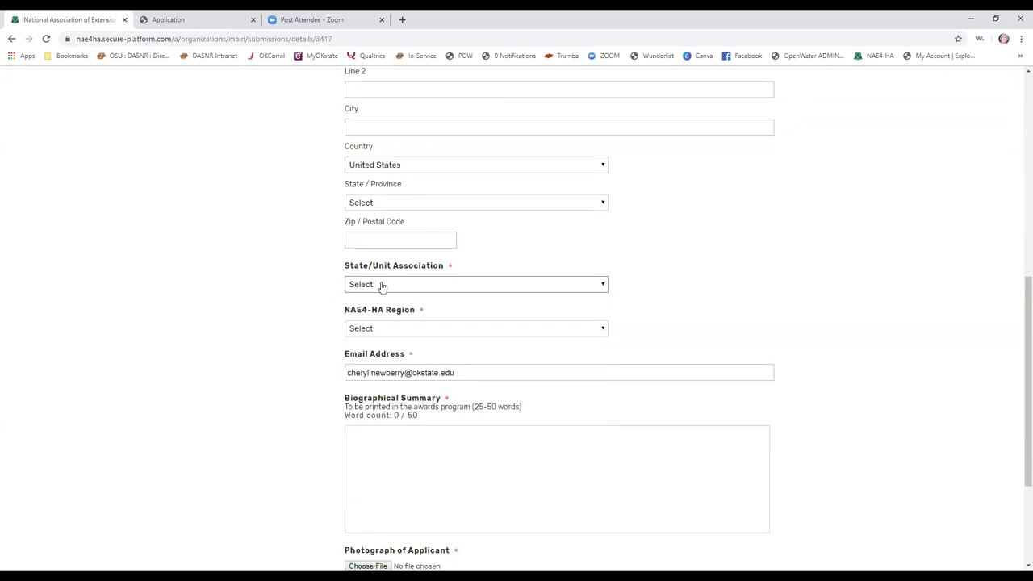
scroll(646, 287, down, 1)
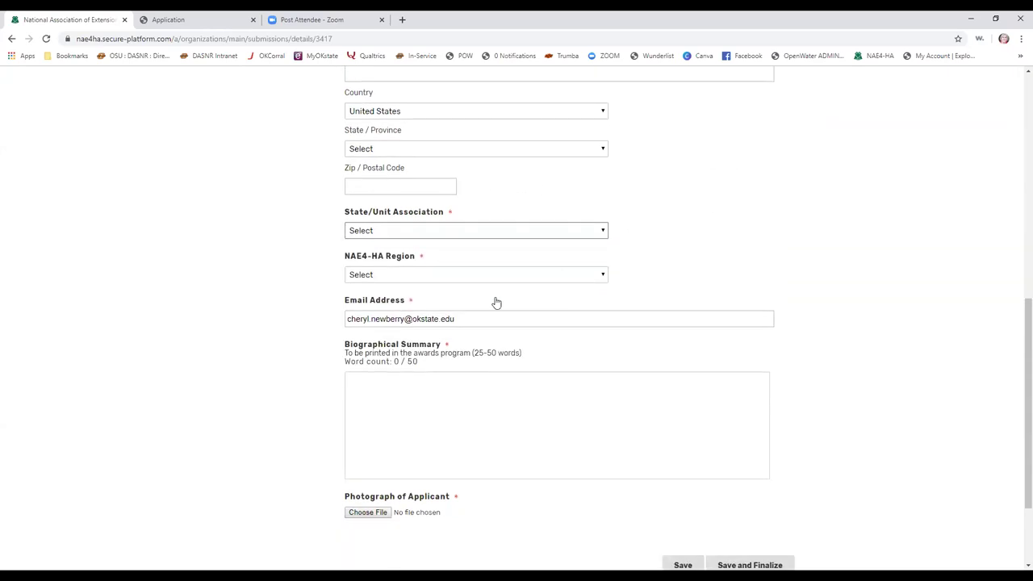
scroll(452, 278, down, 3)
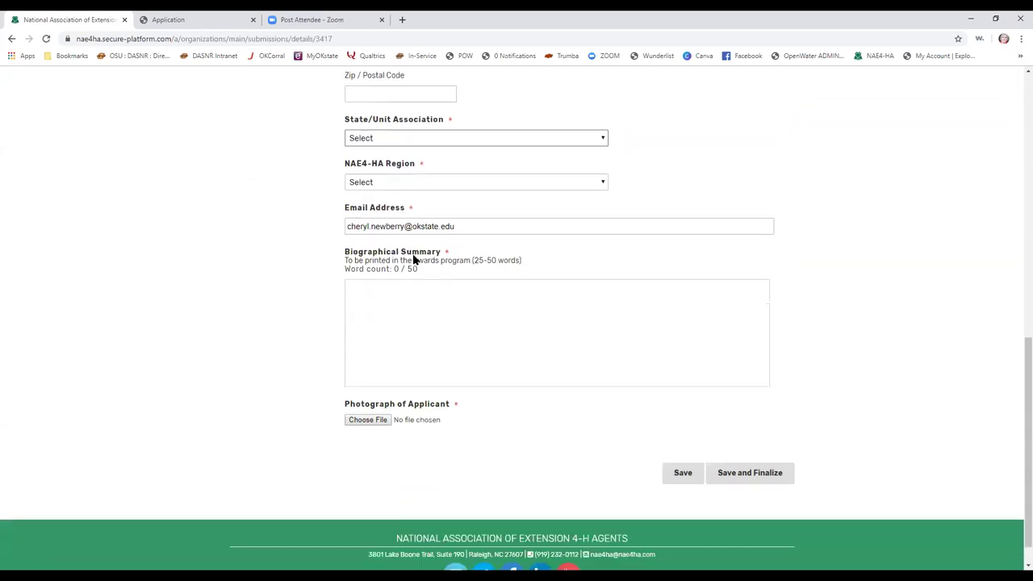
click(349, 270)
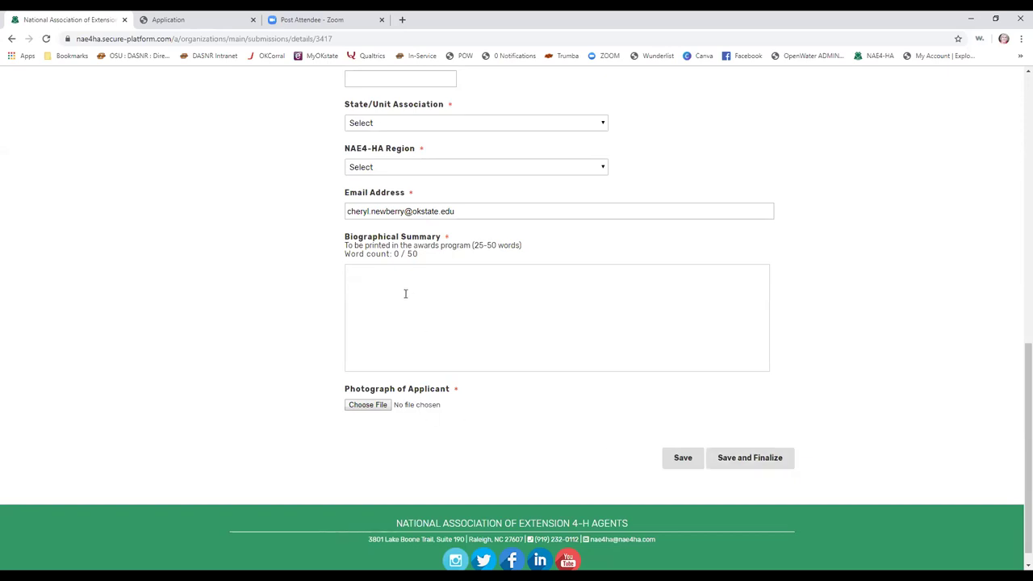
scroll(396, 286, up, 5)
scroll(395, 287, up, 3)
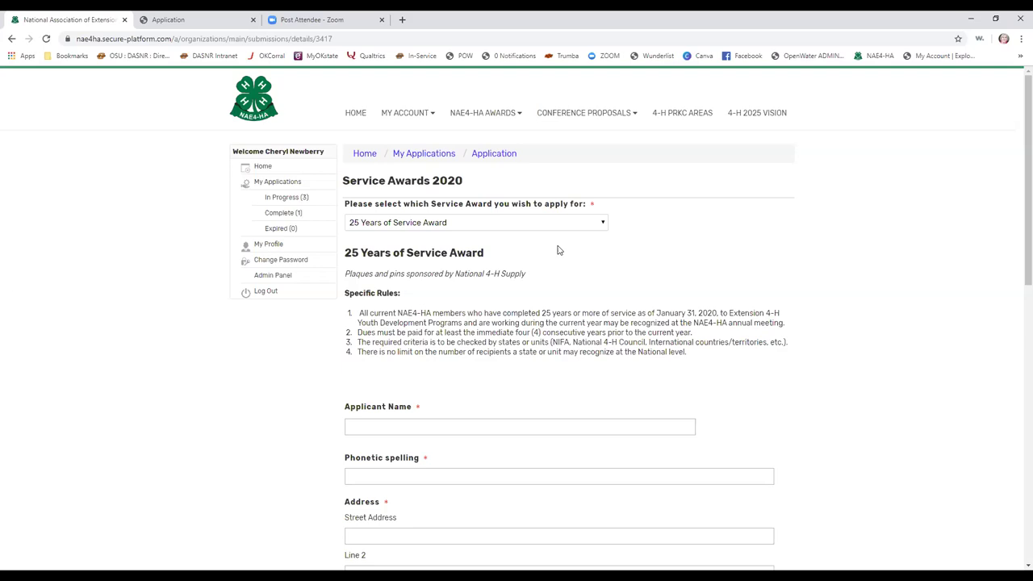
scroll(722, 199, down, 2)
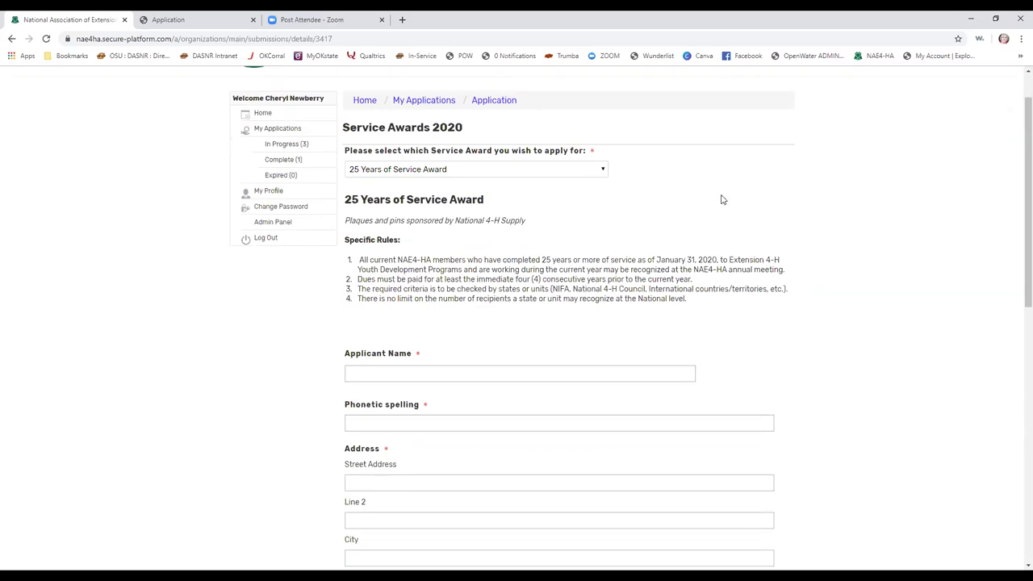
scroll(722, 199, down, 4)
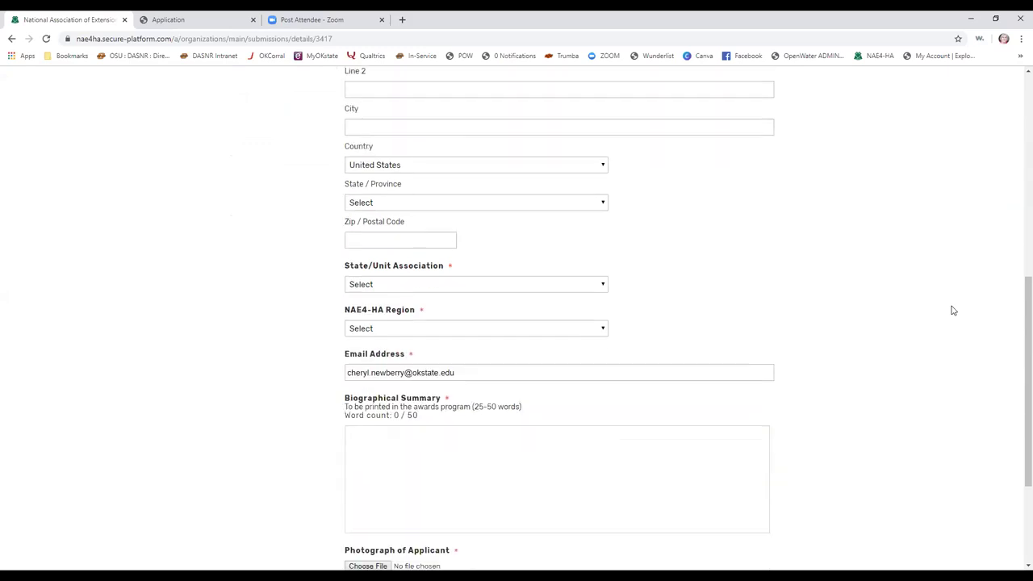
scroll(952, 311, down, 2)
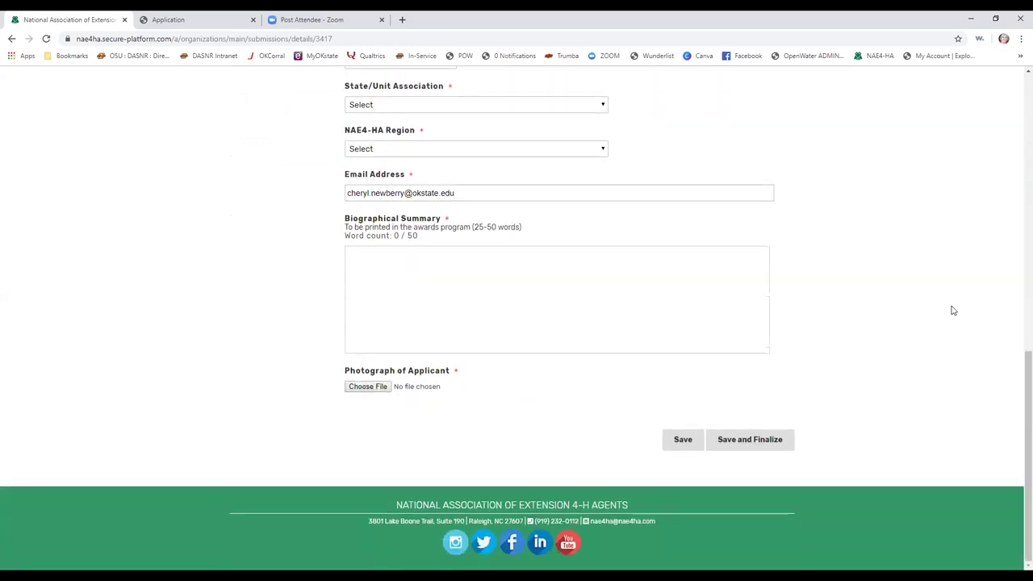
scroll(932, 403, up, 1)
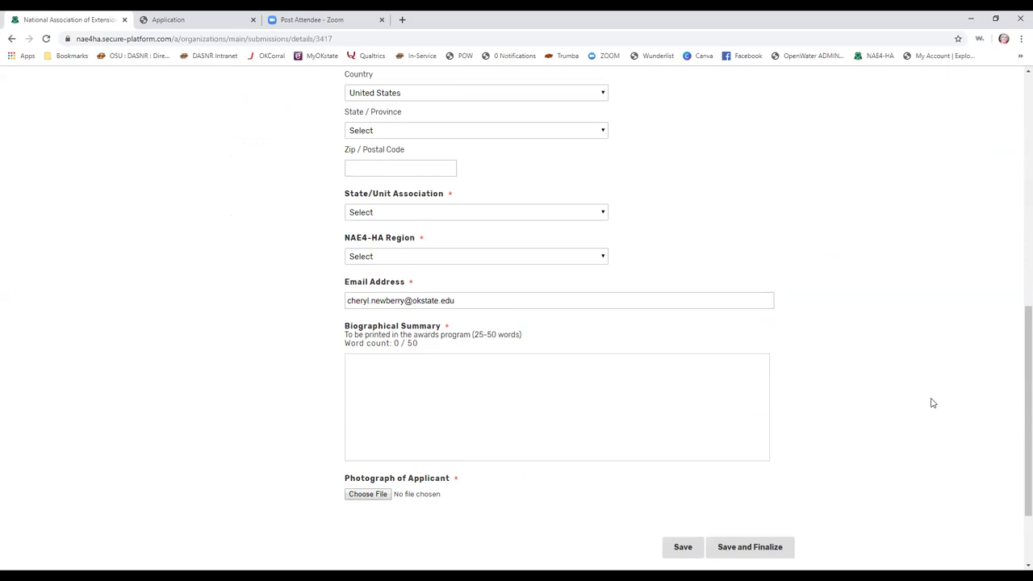
scroll(933, 408, up, 1)
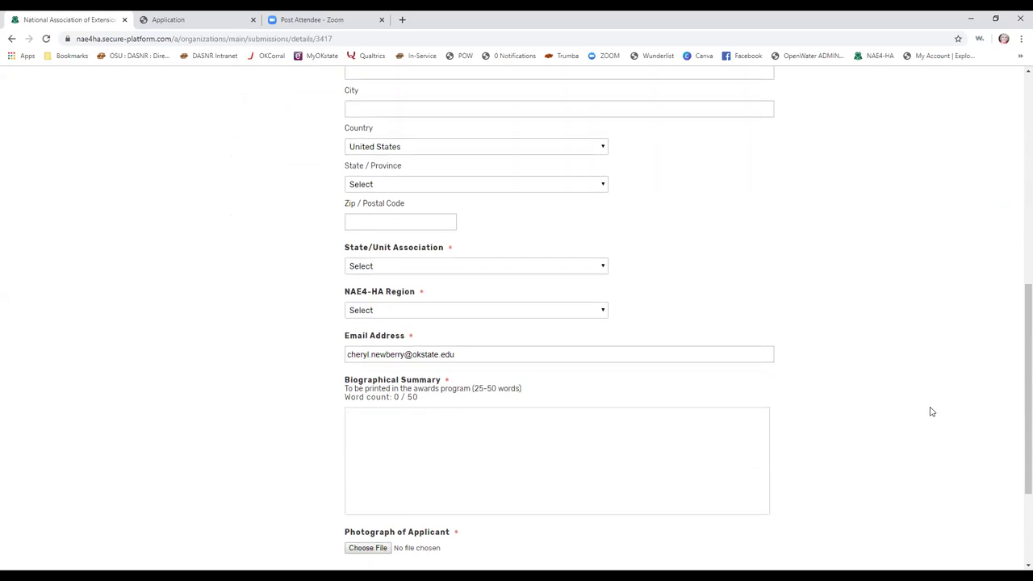
scroll(932, 412, up, 6)
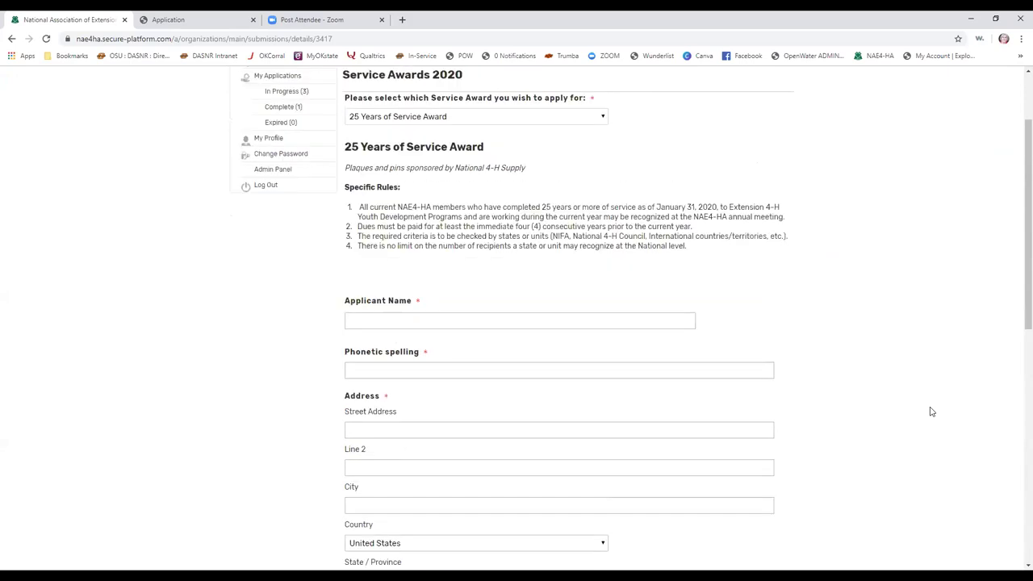